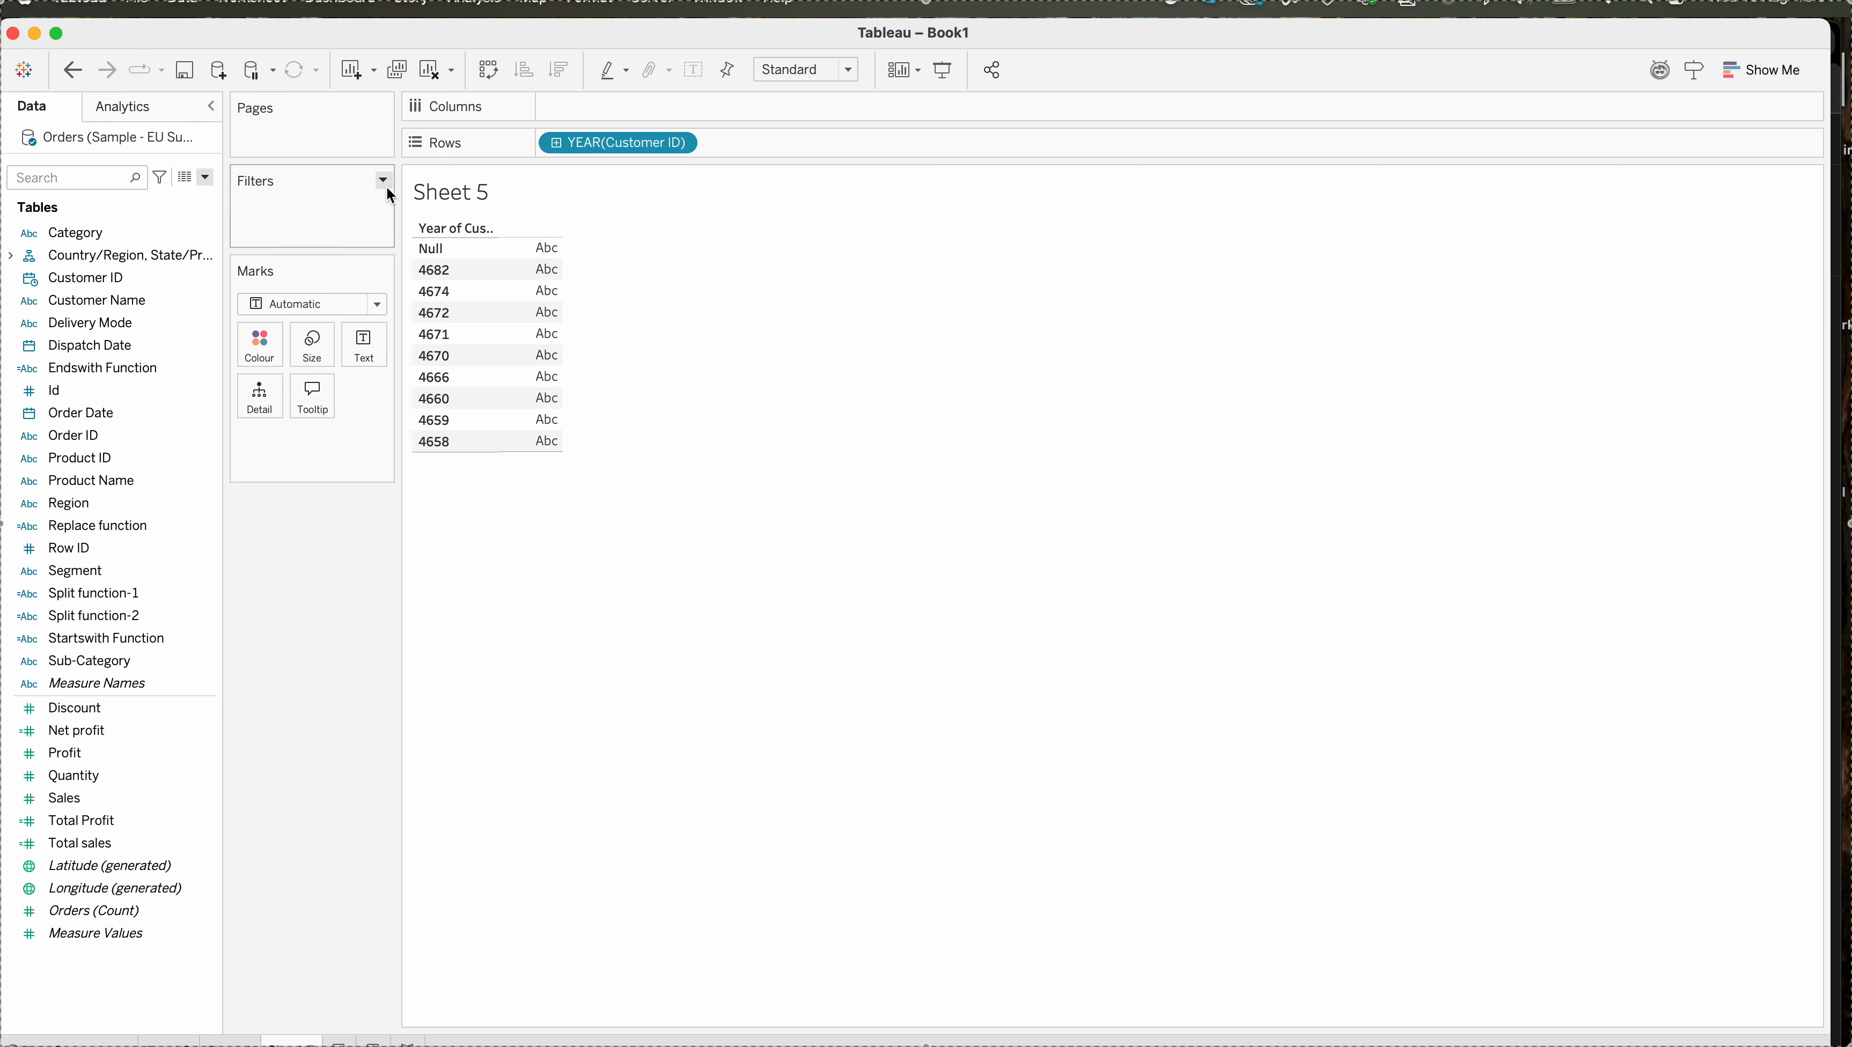
- Undo the placement of the Customer ID year field on Rows so the sheet is empty
click(74, 72)
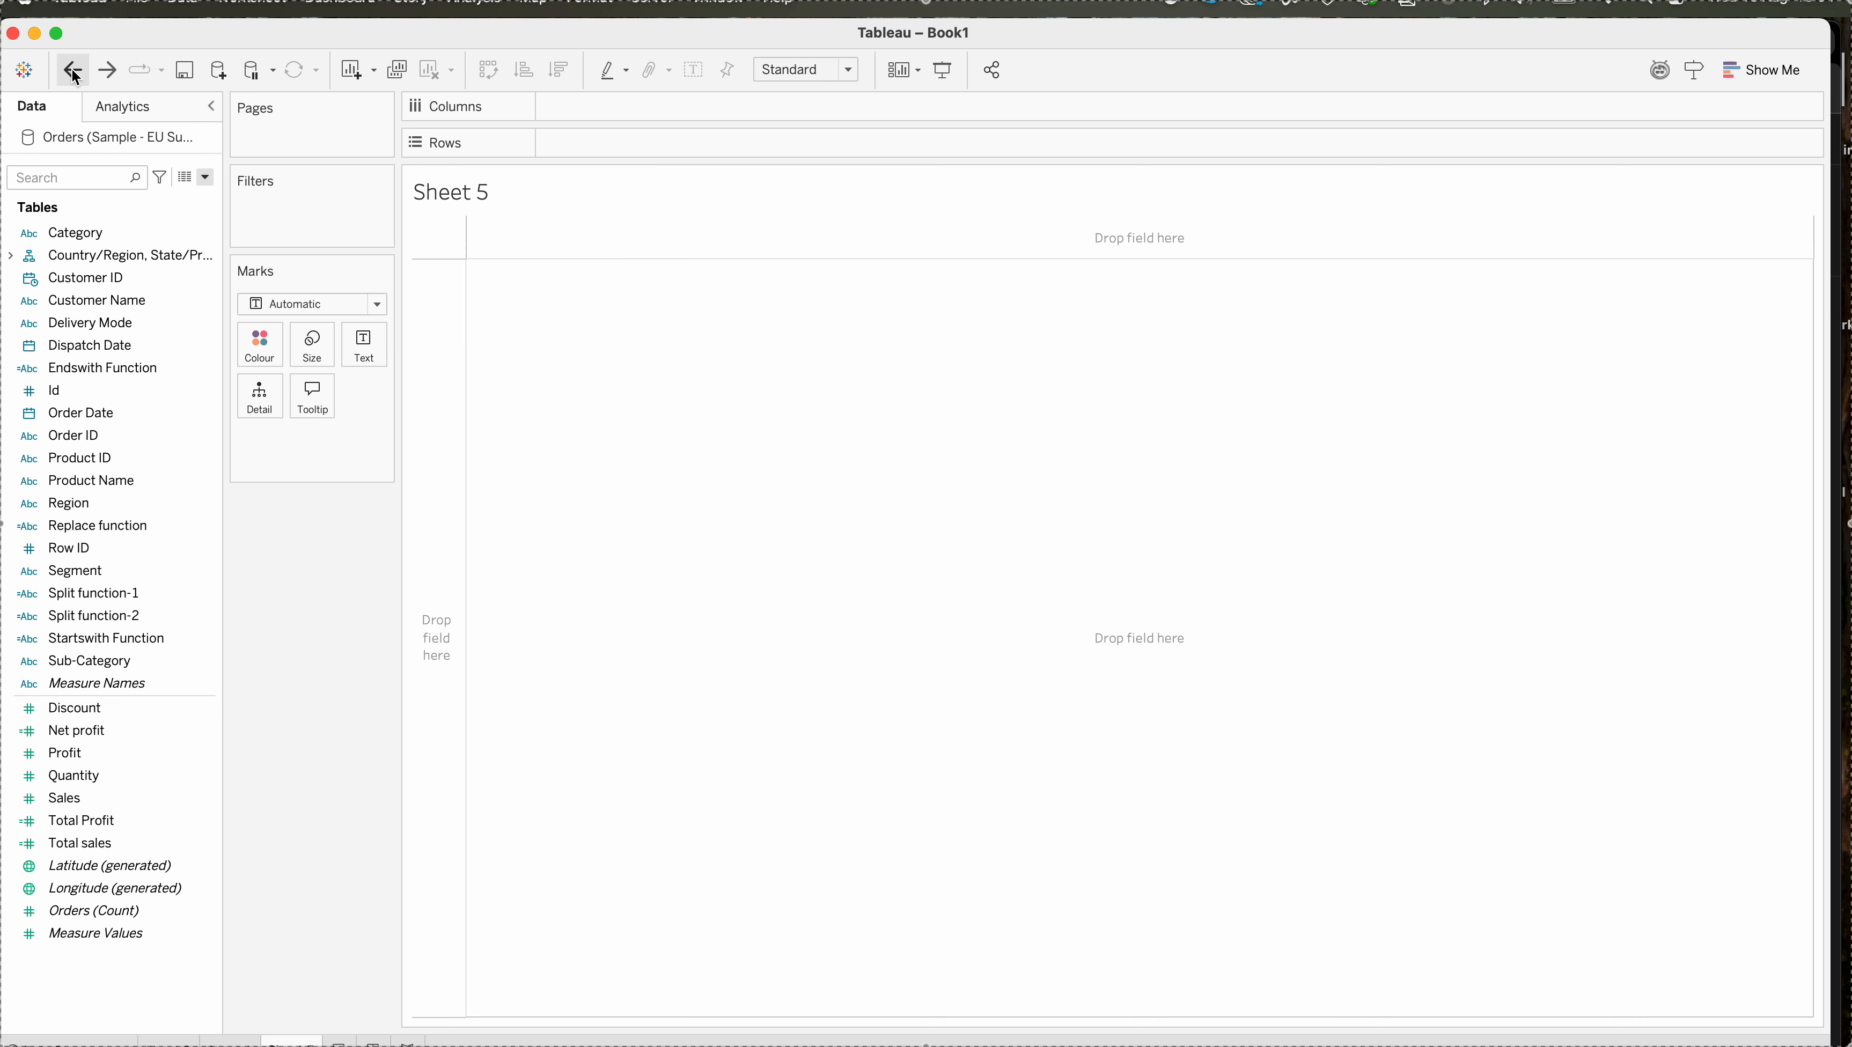
click(74, 72)
click(111, 256)
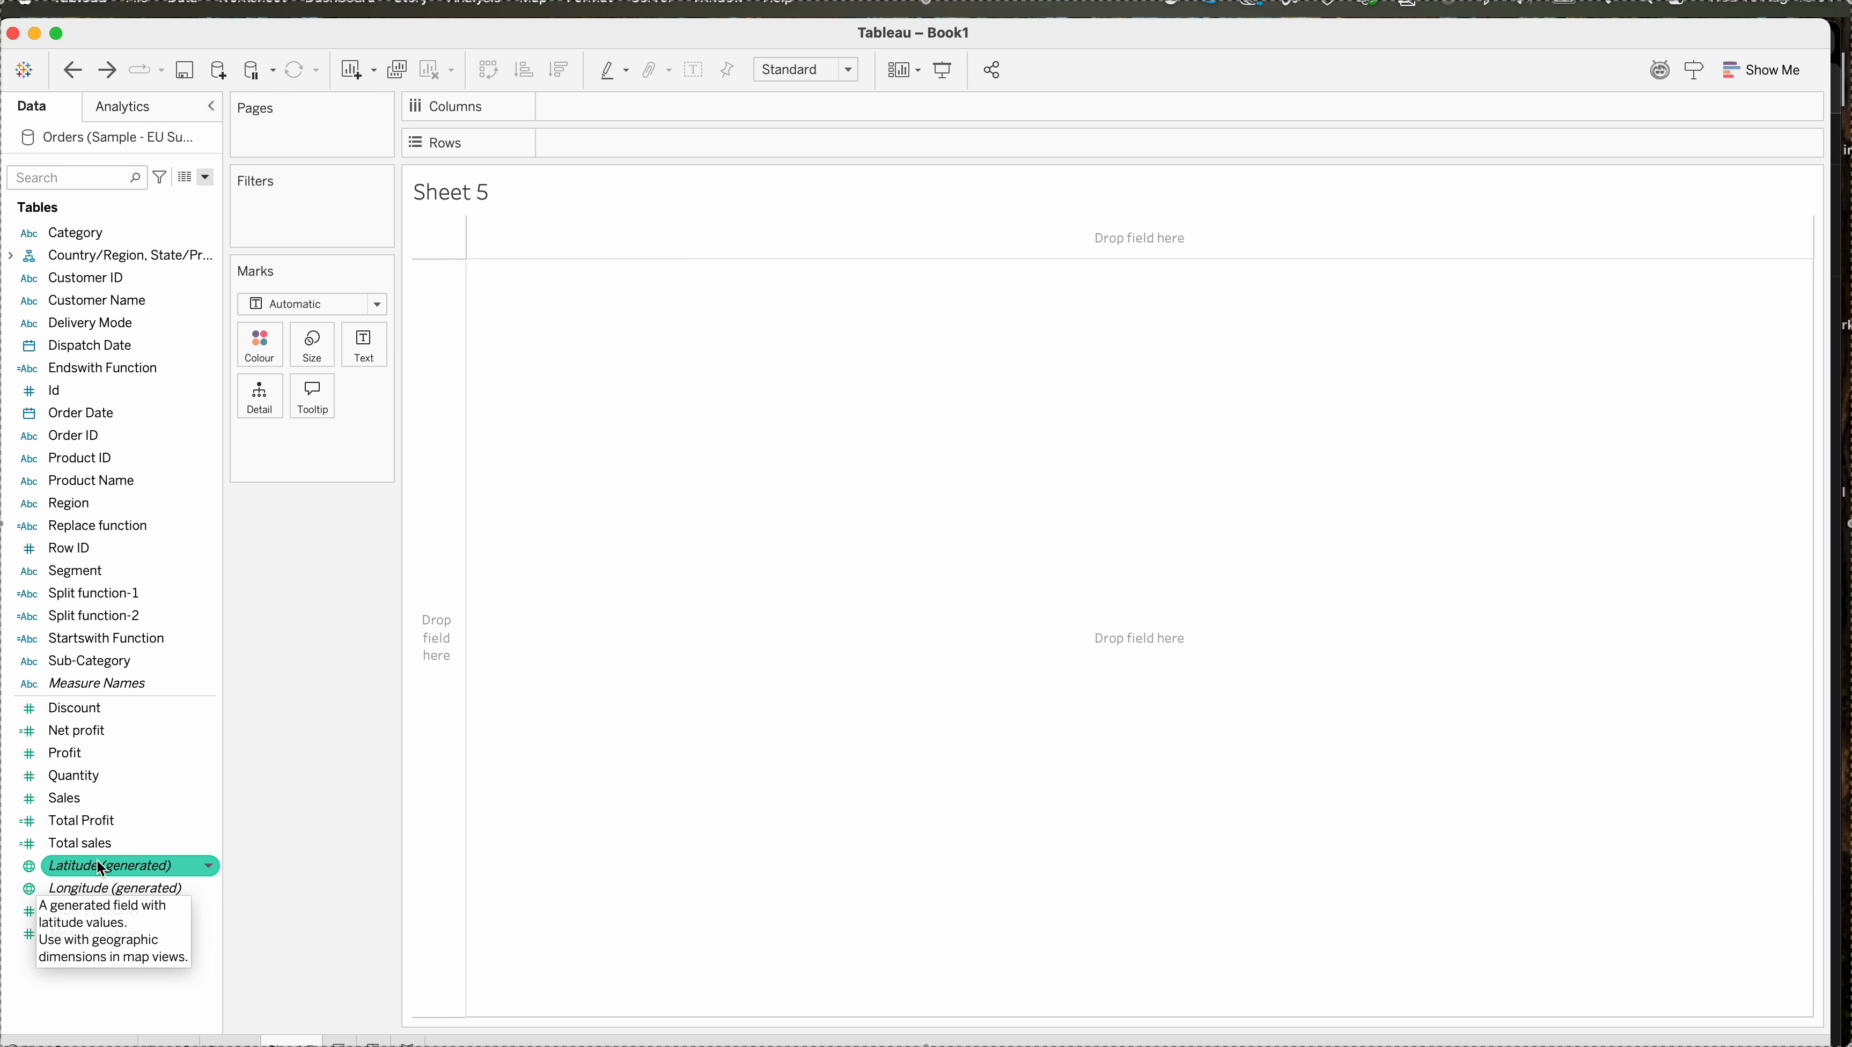
- Place Latitude (generated) on Columns and Longitude (generated) on Rows, and swap rows and columns
drag(94, 871, 594, 114)
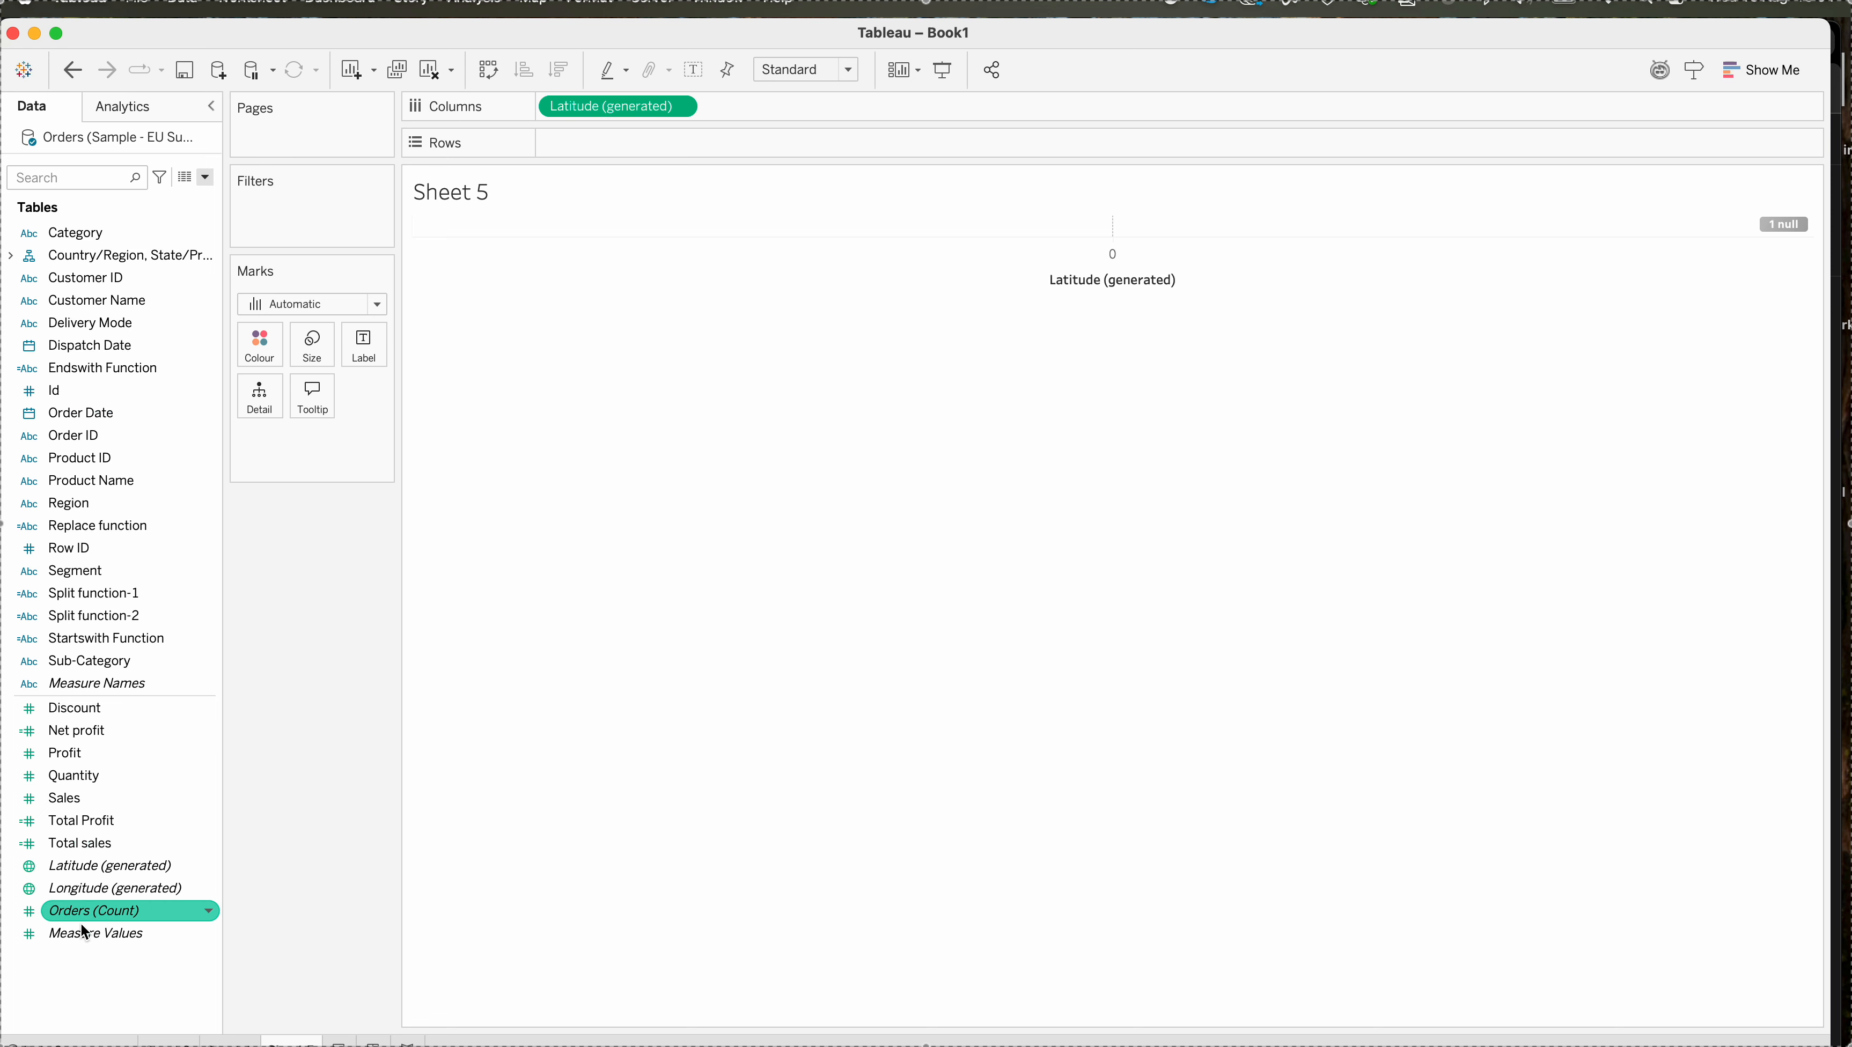
drag(90, 896, 620, 156)
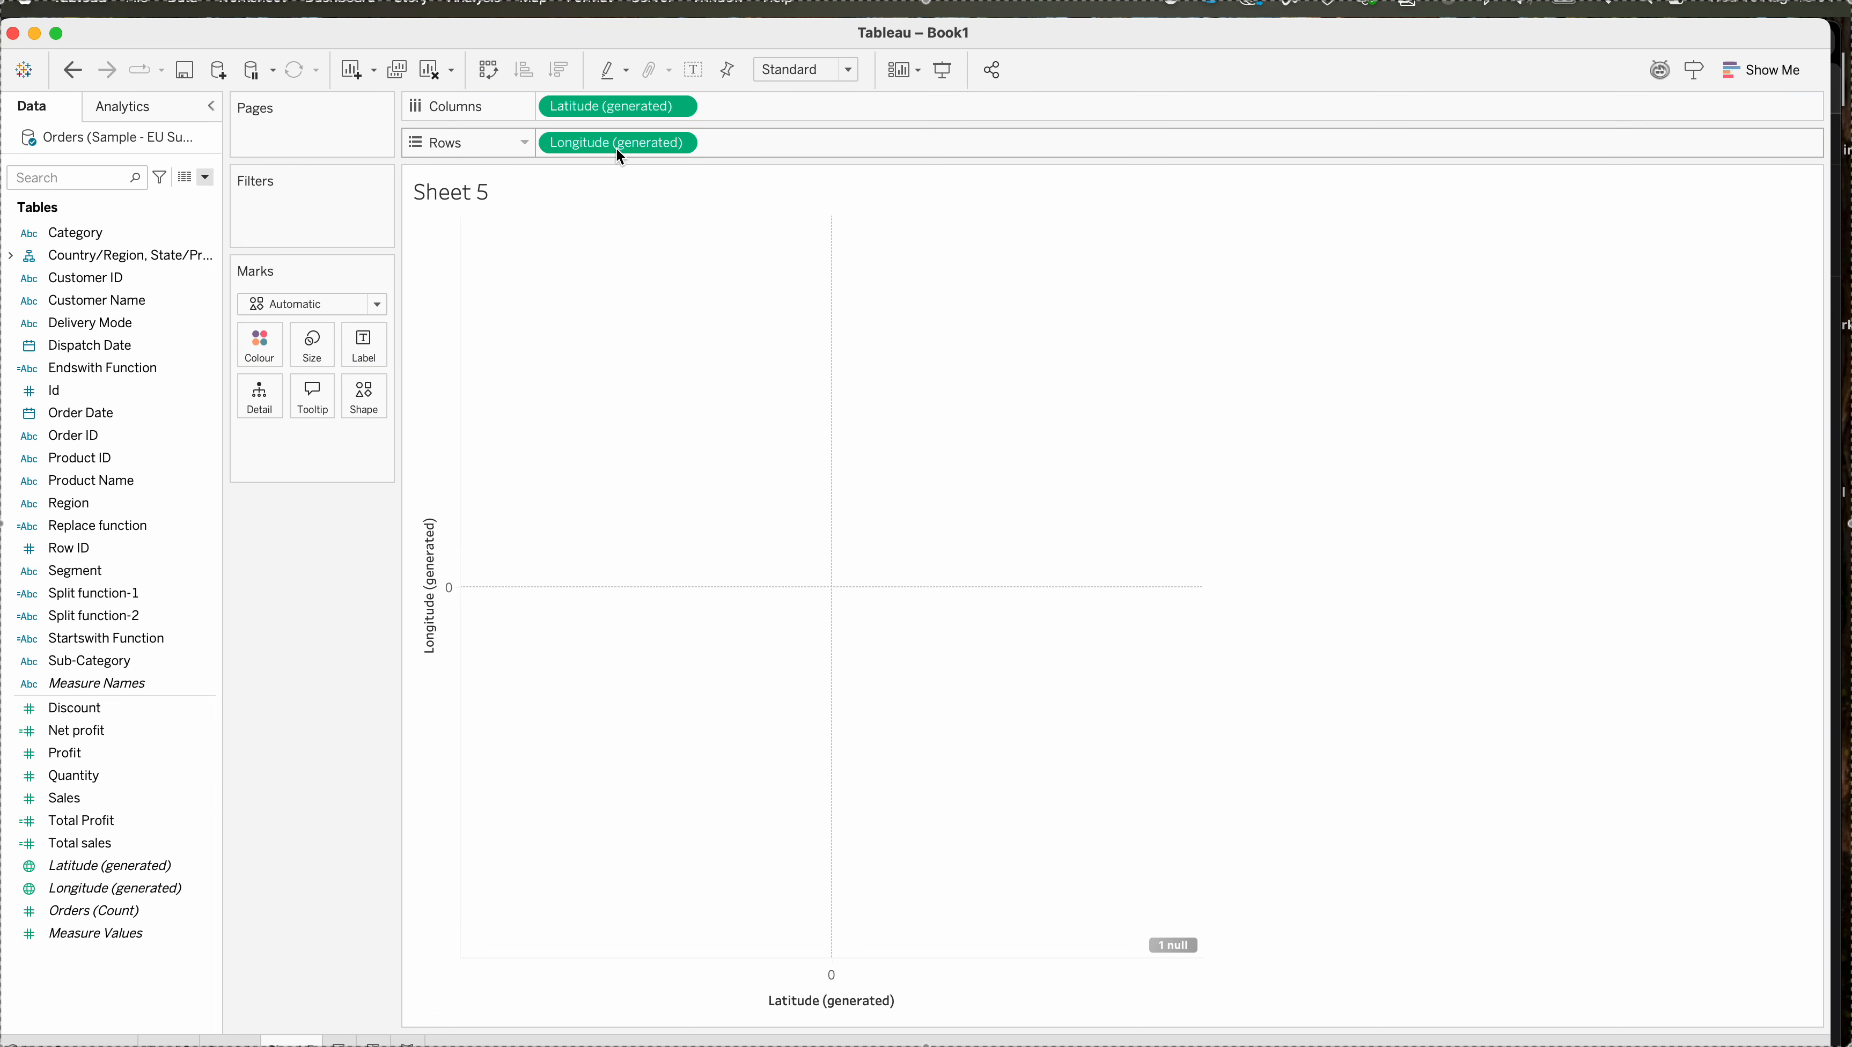
click(491, 70)
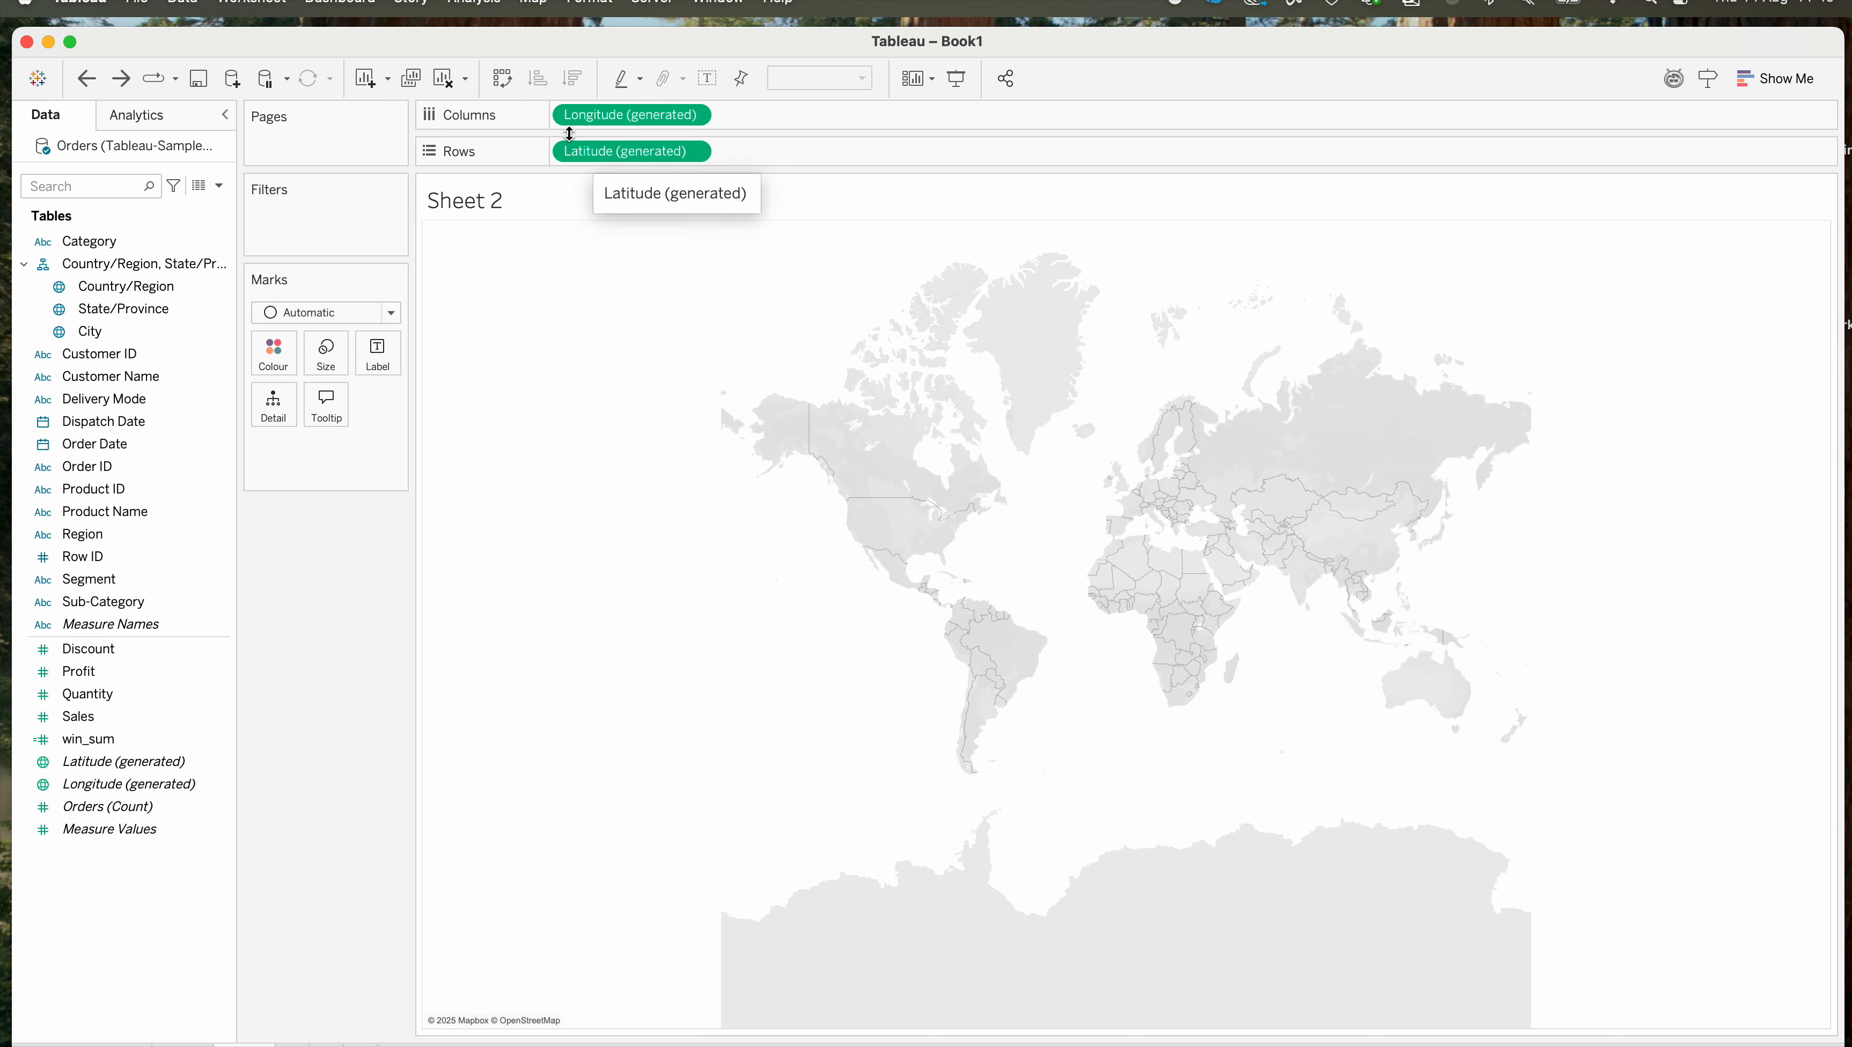
- Swap the map's rows and columns, and swap them back
drag(596, 156, 467, 166)
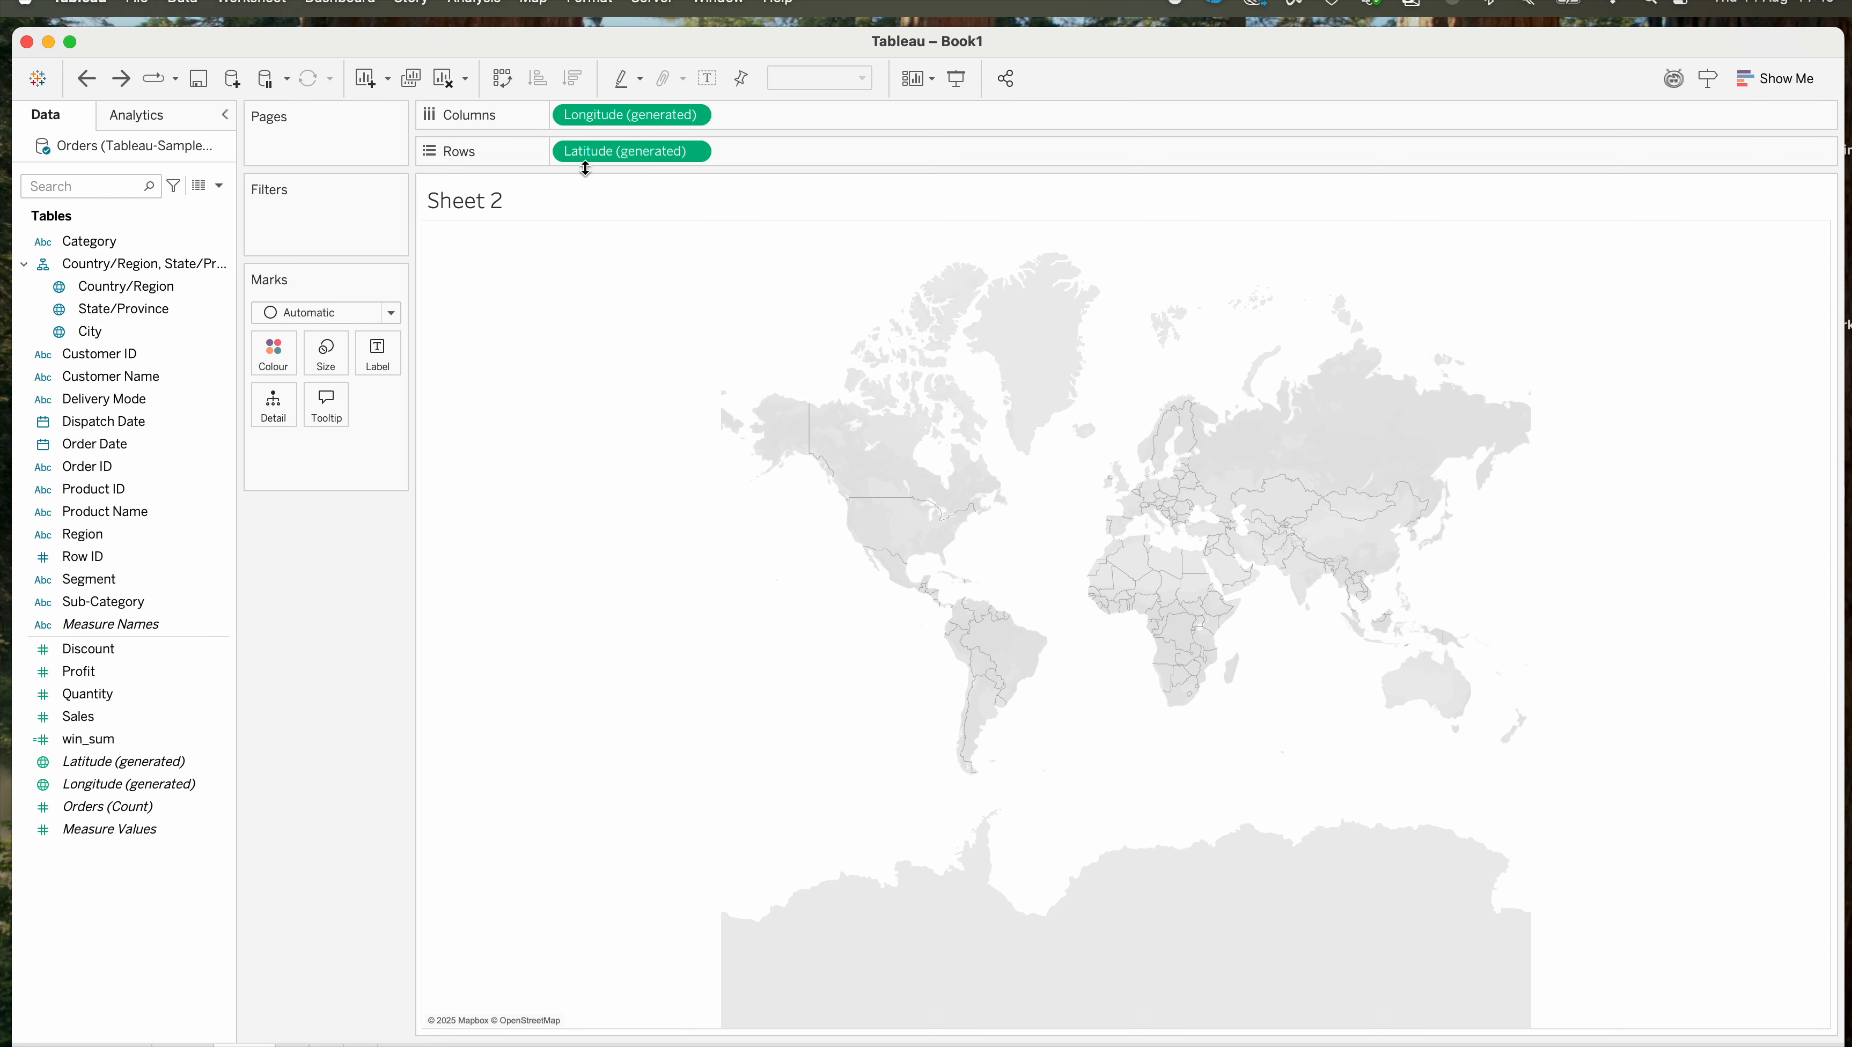
click(502, 77)
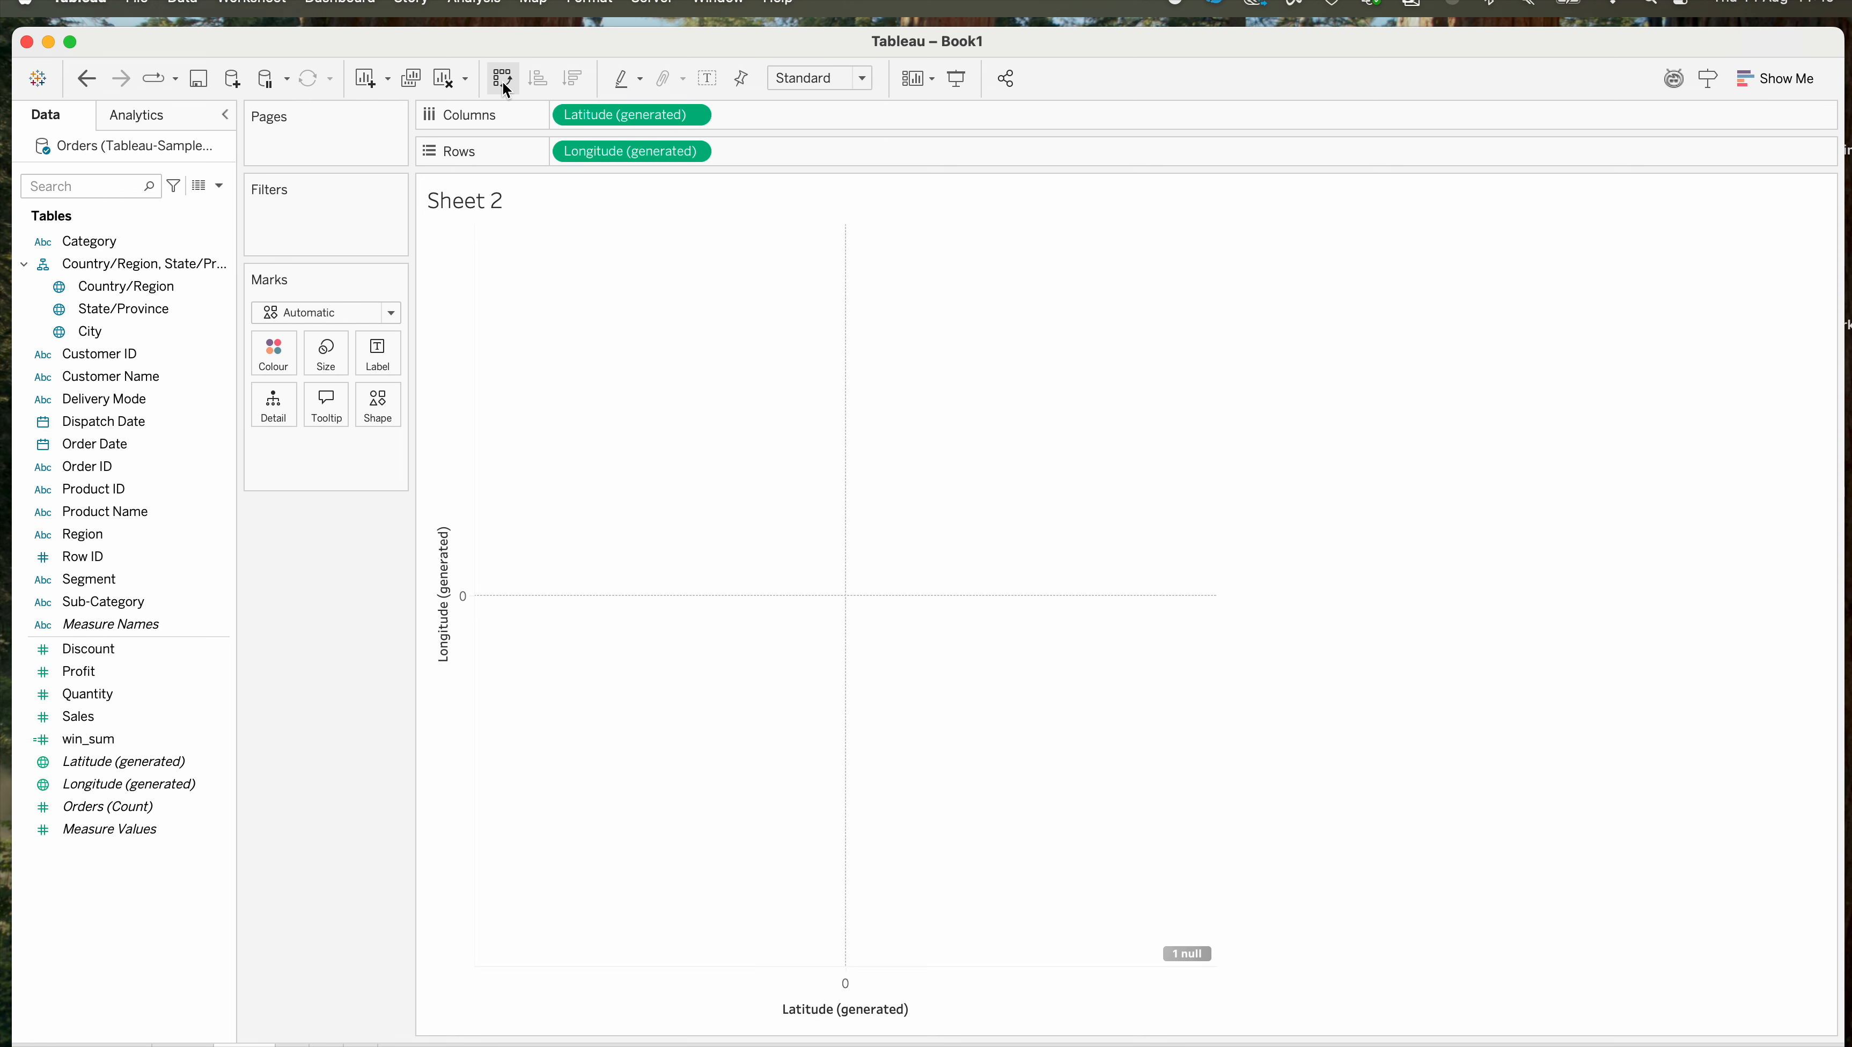
click(502, 79)
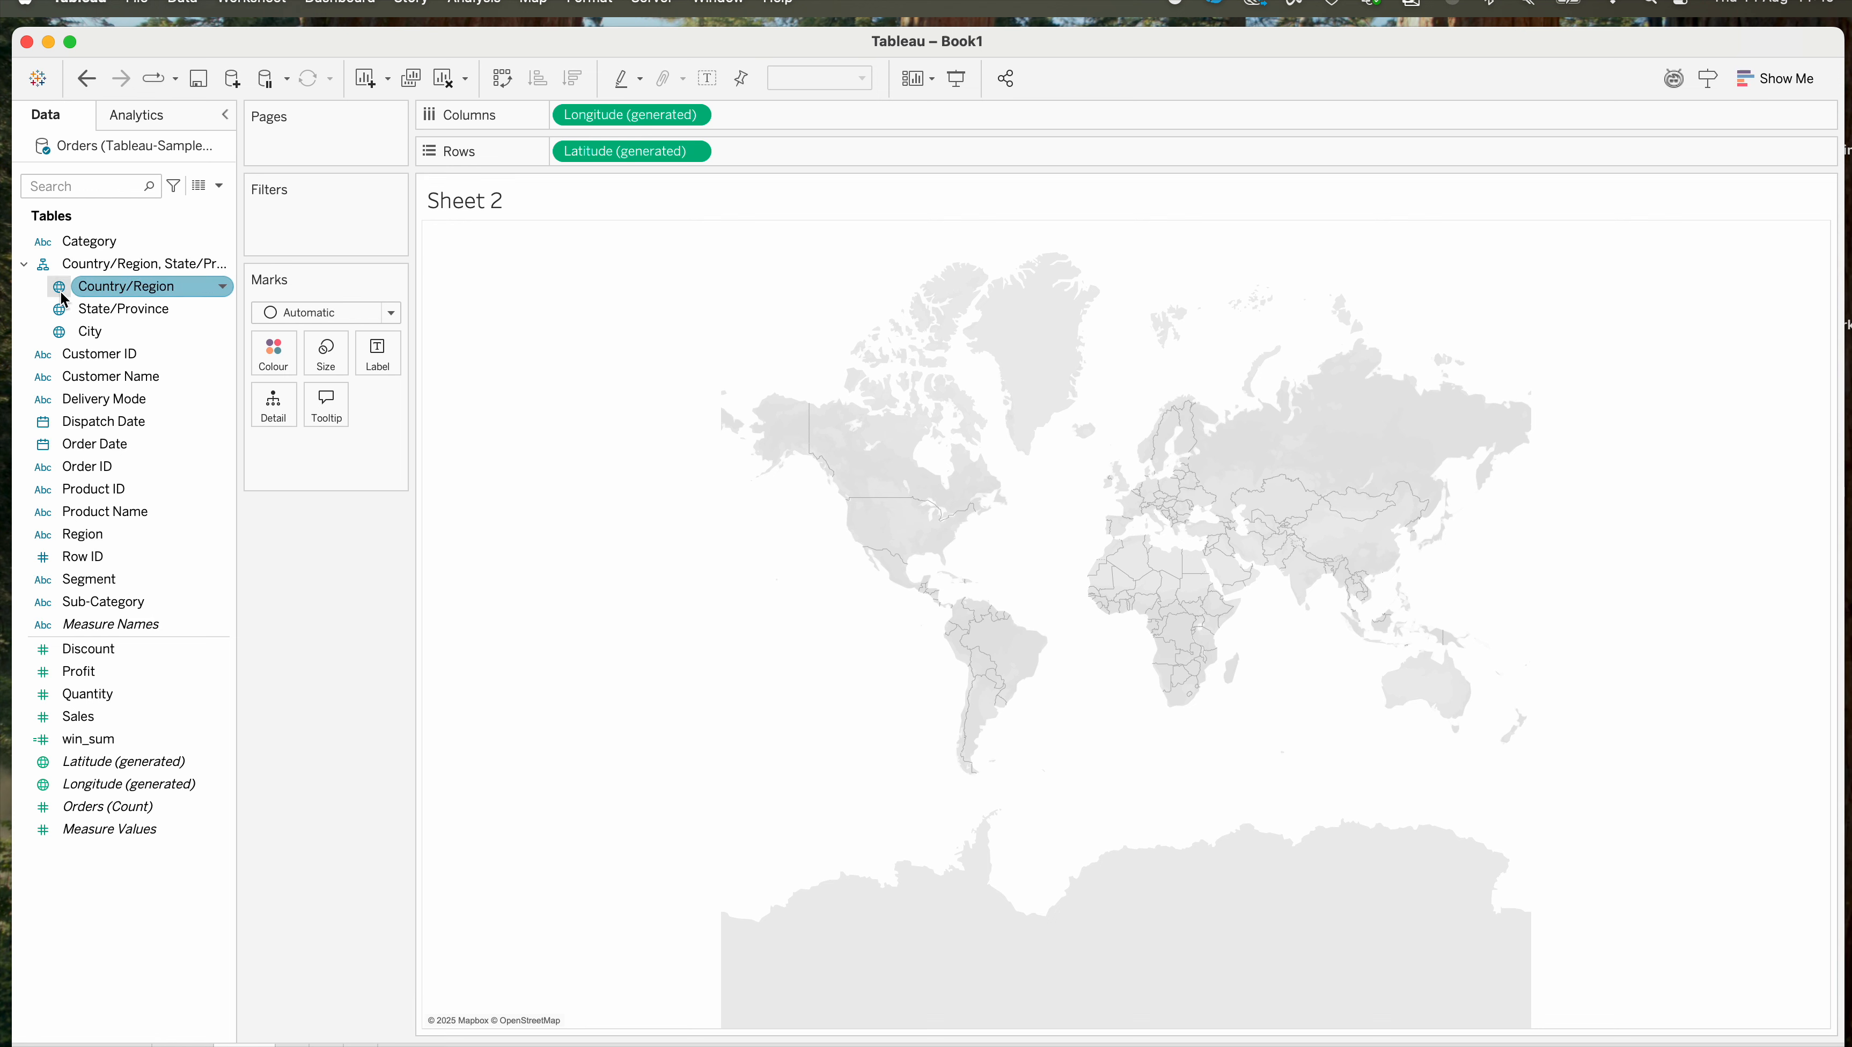
- Collapse and re-expand the Country/Region, State/Province, City hierarchy in the field list
click(24, 266)
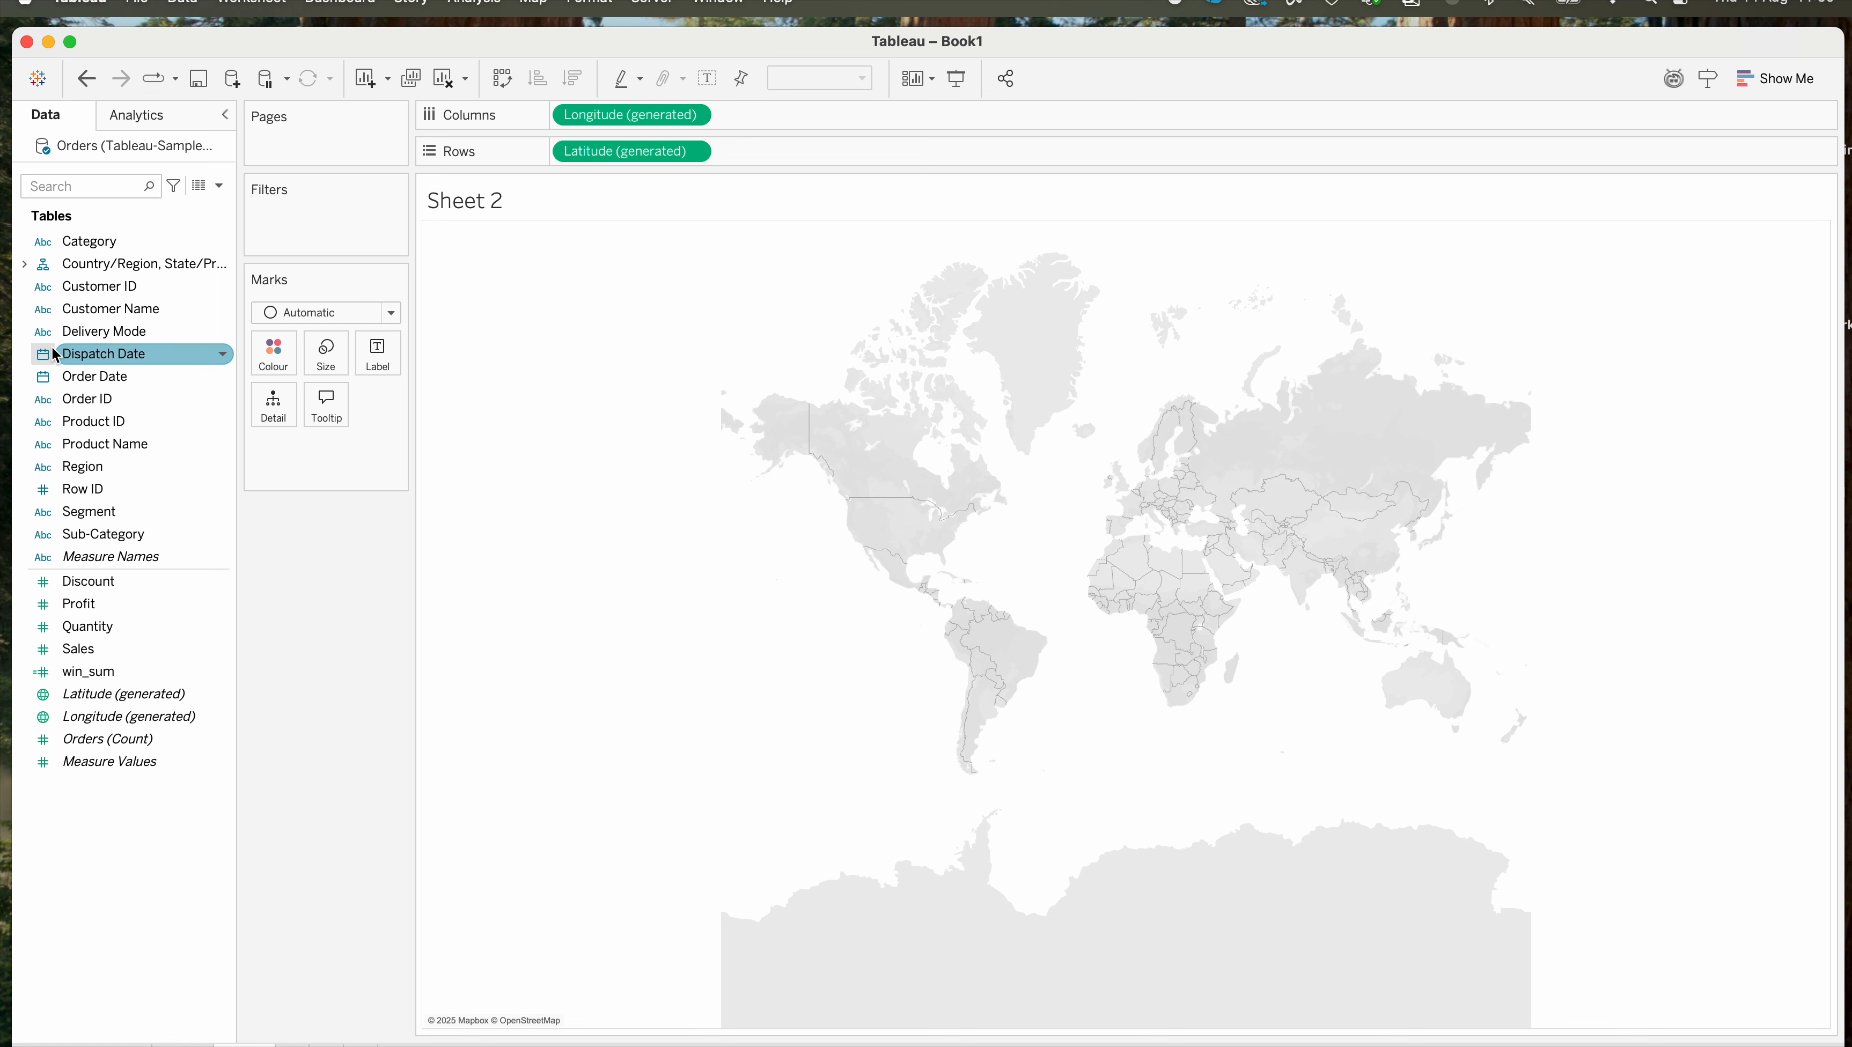
click(33, 264)
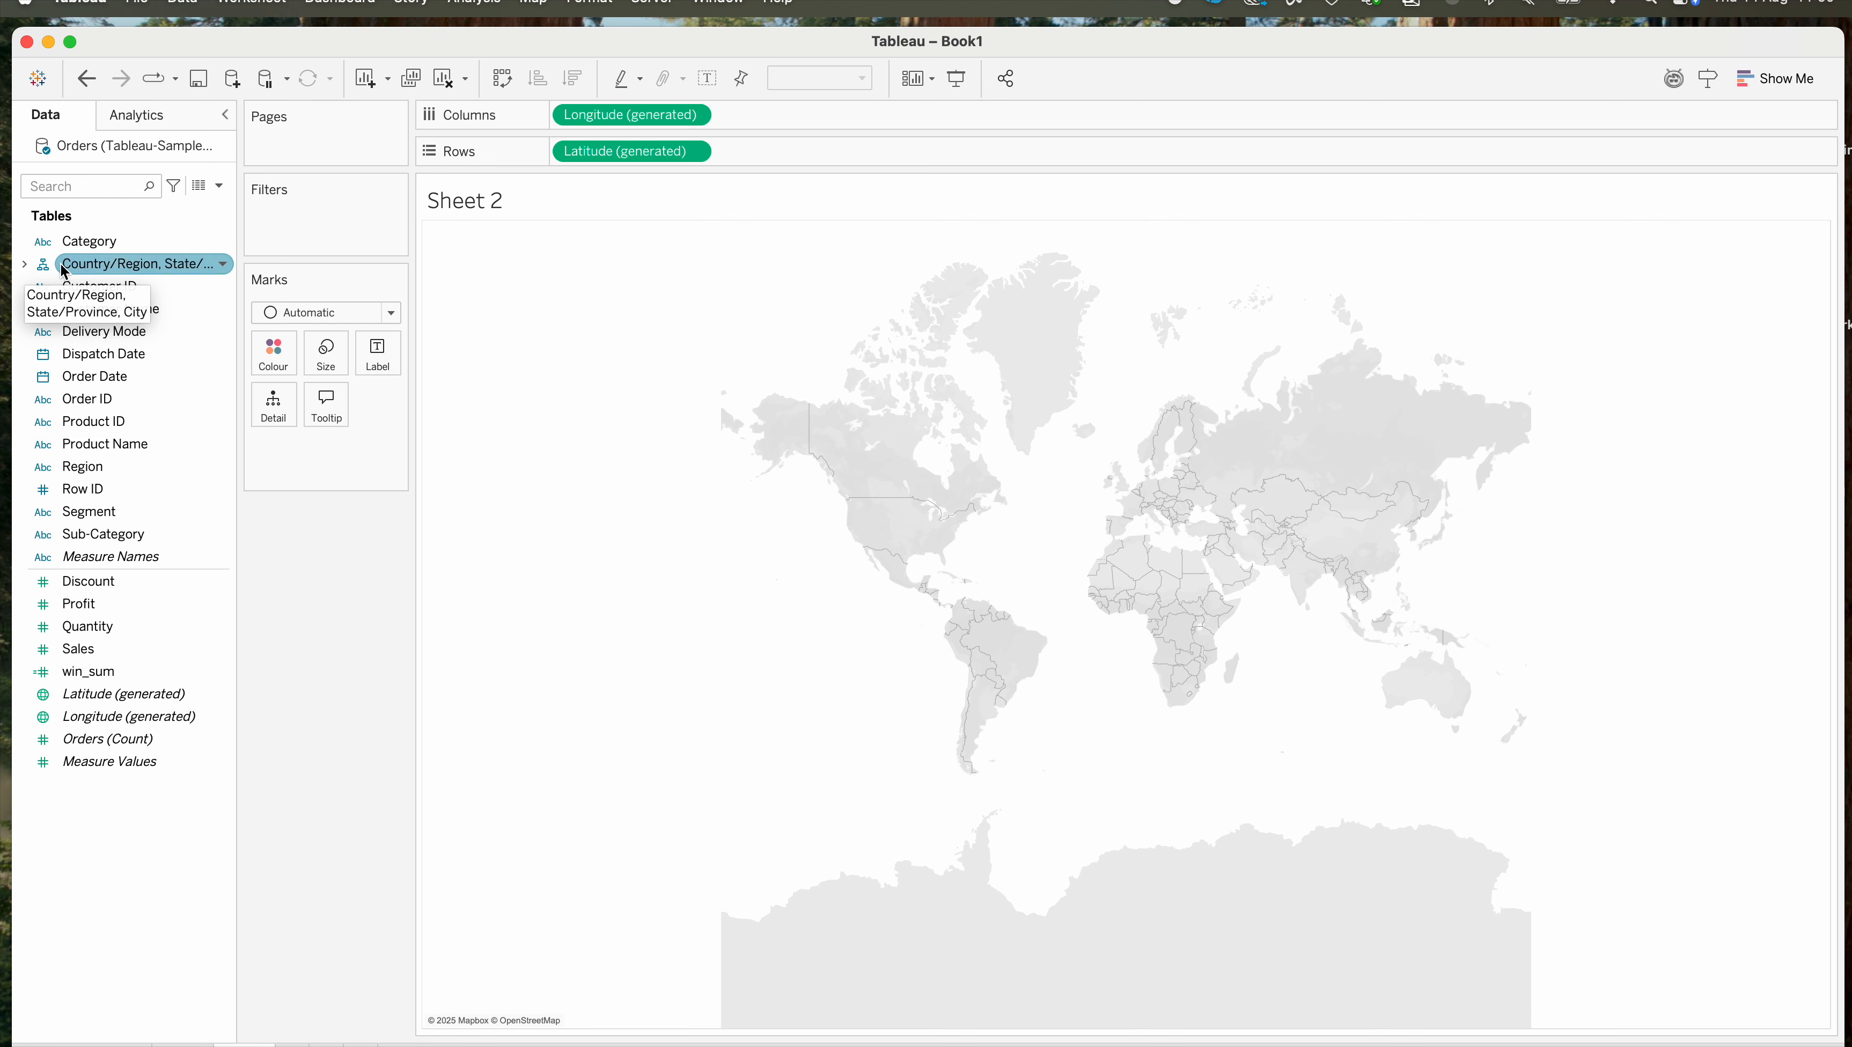
click(25, 268)
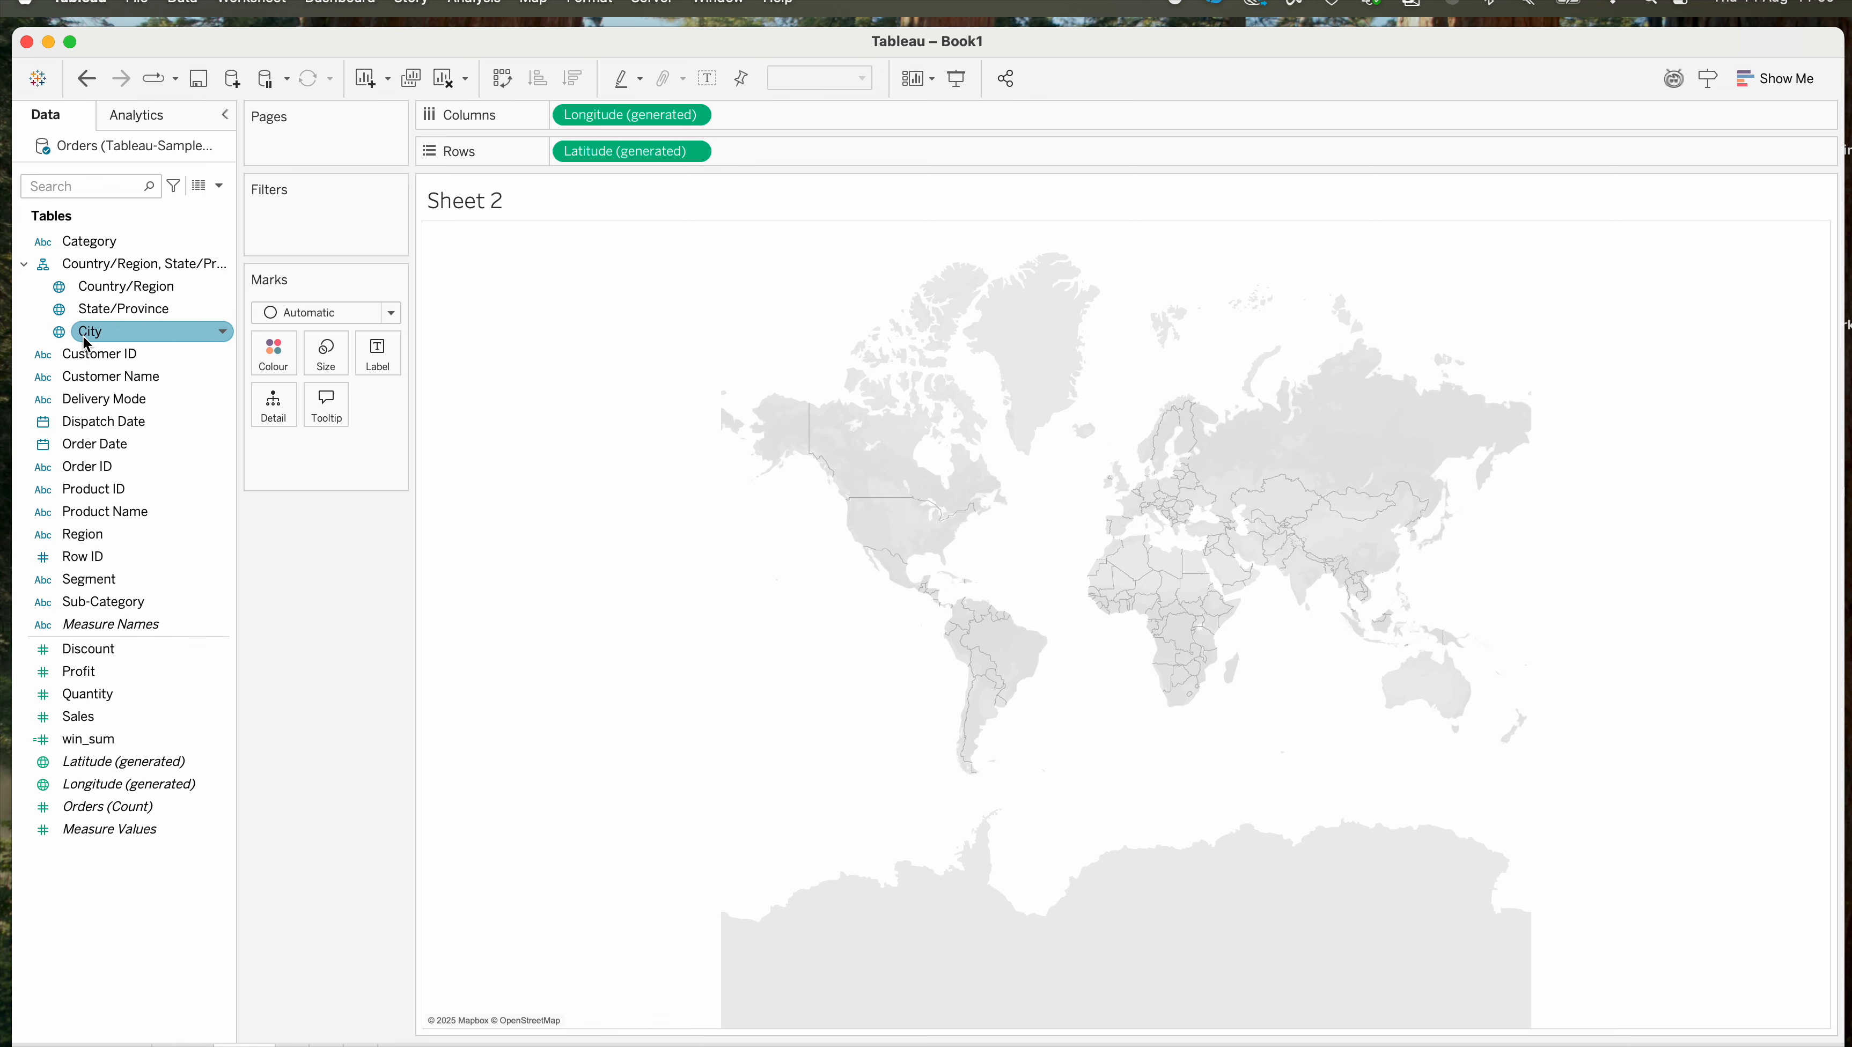
- Add City to the map's Detail mark, and remove City, State/Province and Country/Region from the marks
drag(85, 342, 272, 418)
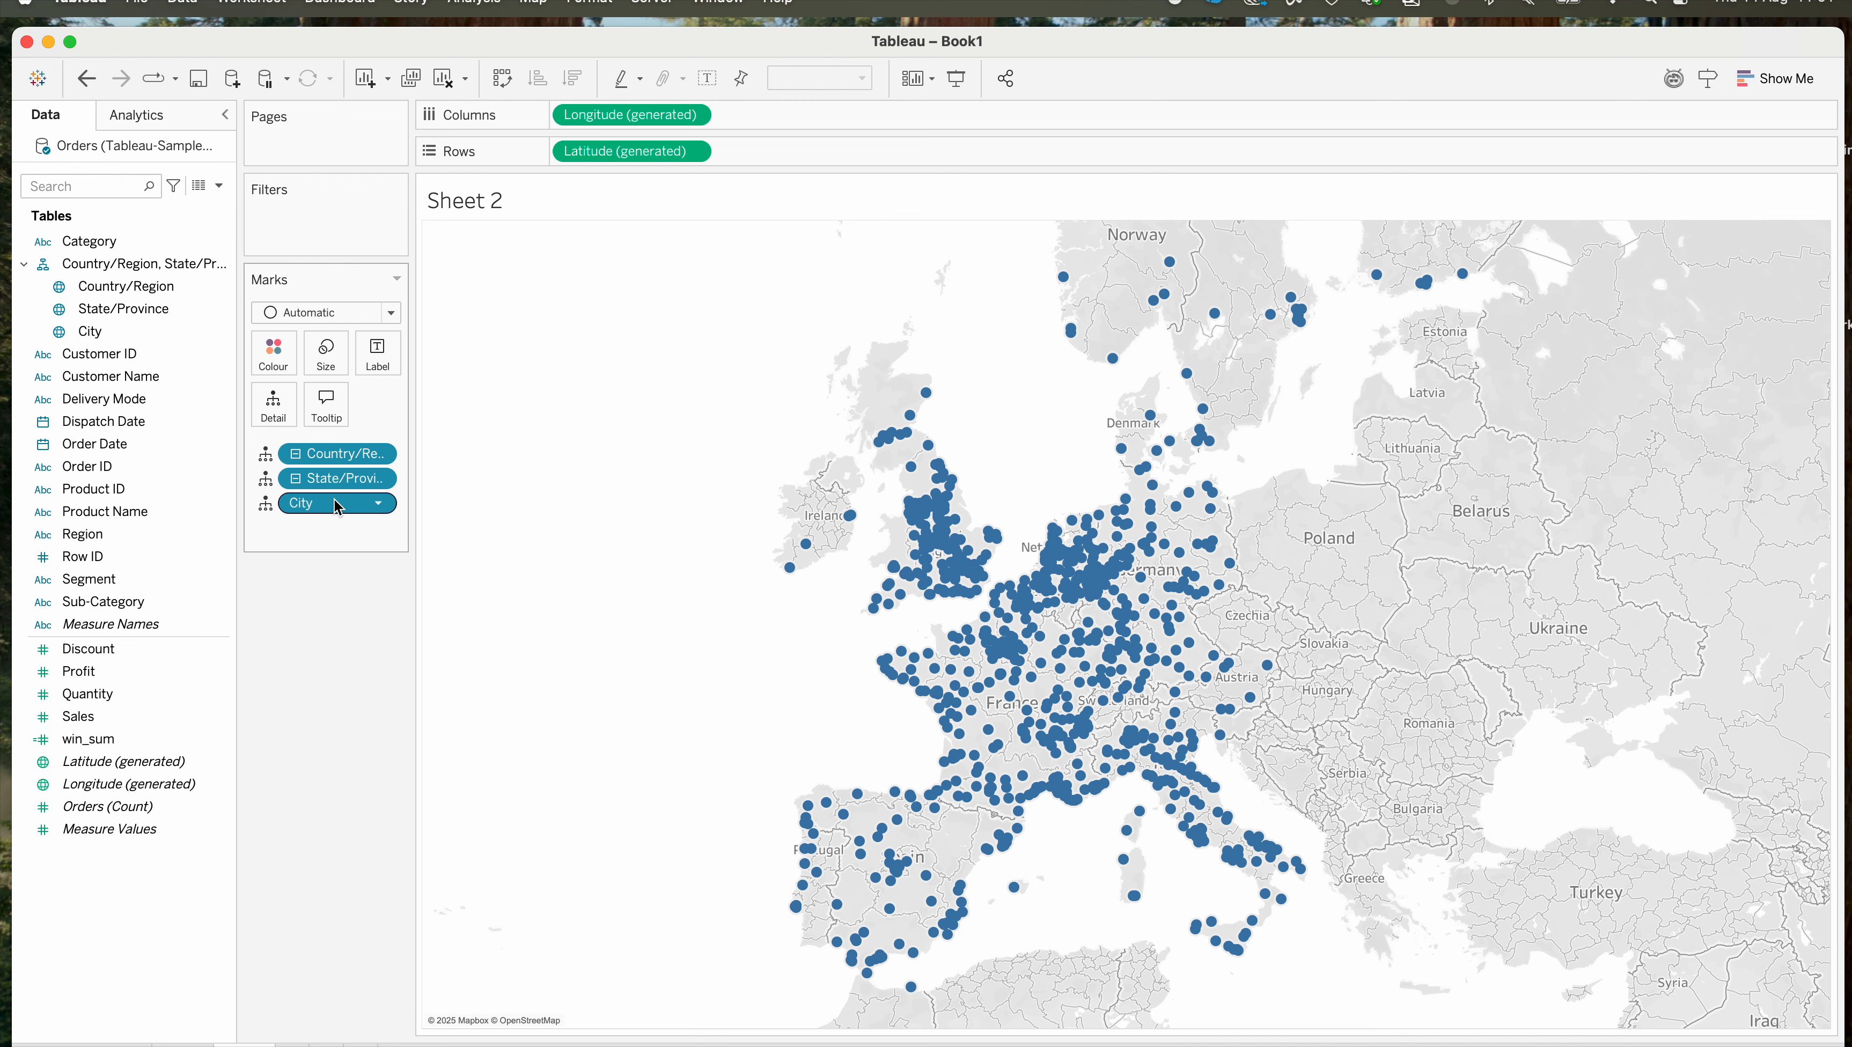
click(296, 478)
drag(334, 478, 344, 608)
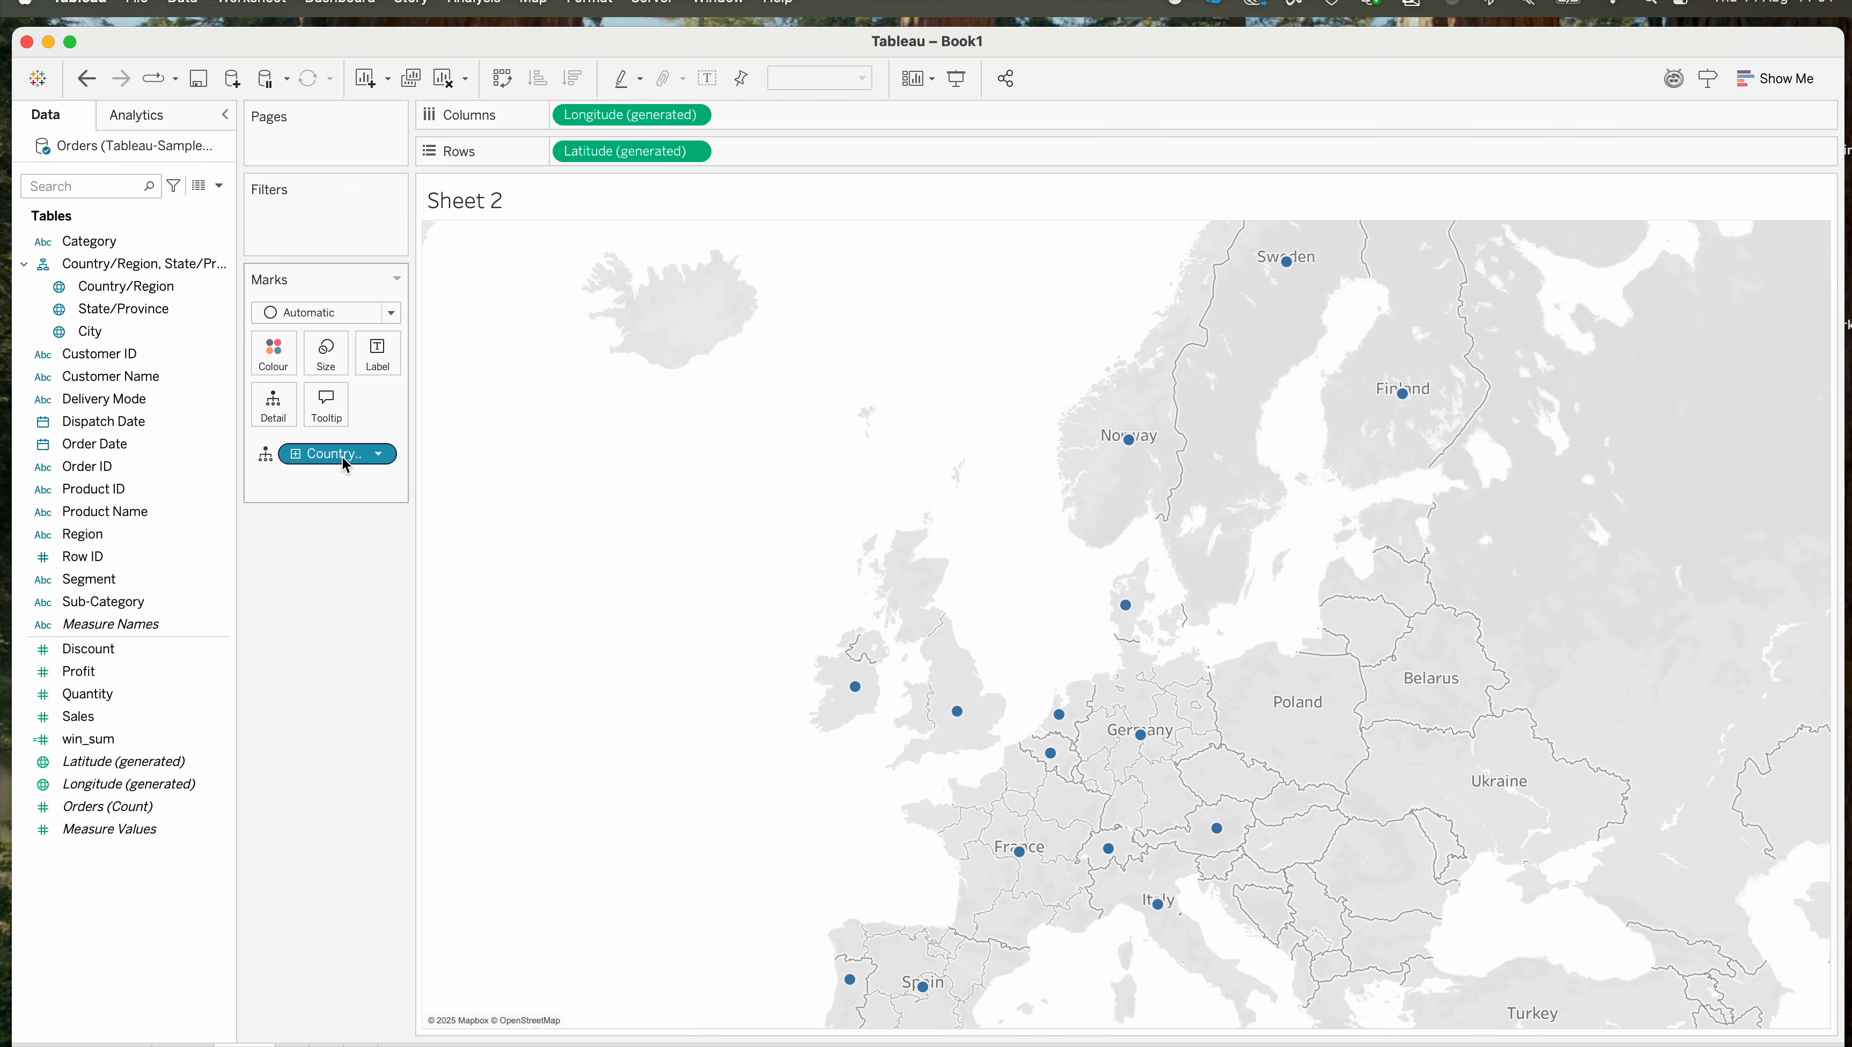
drag(351, 455, 343, 763)
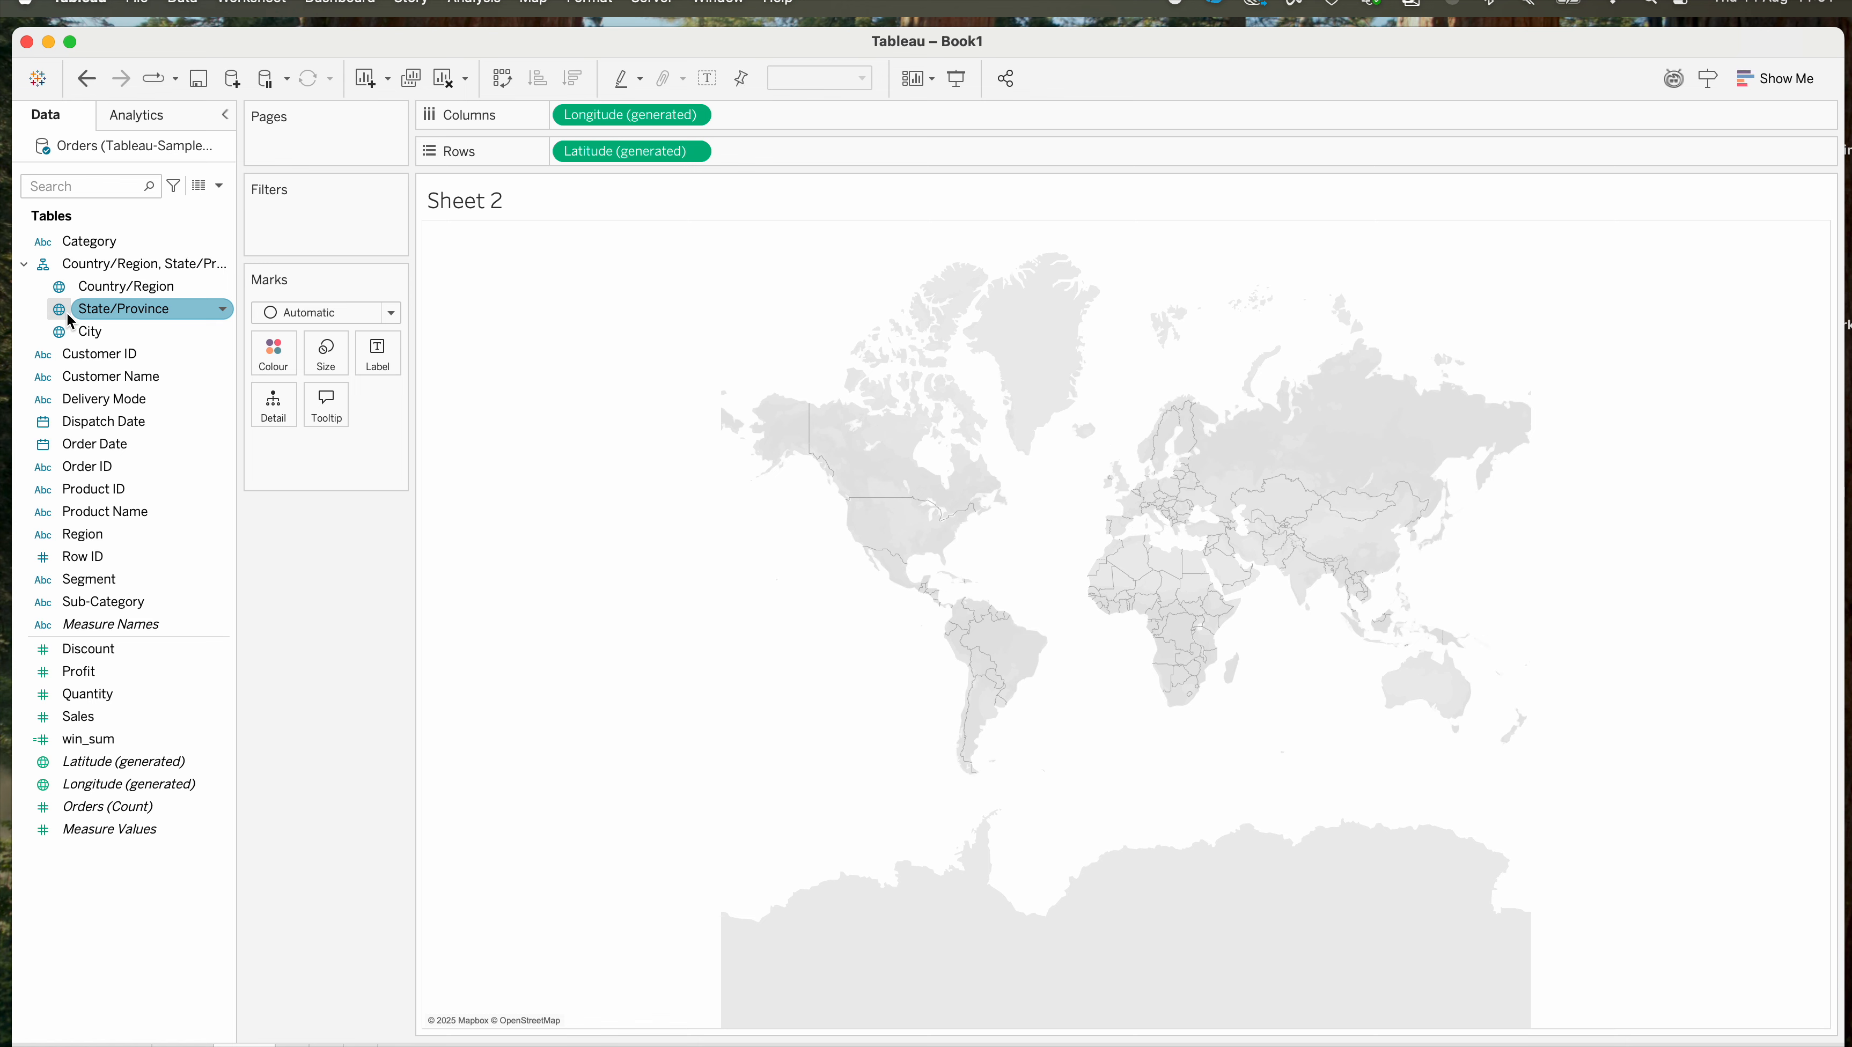
- Add City to the existing map directly from the field list, and clear the sheet
double_click(96, 332)
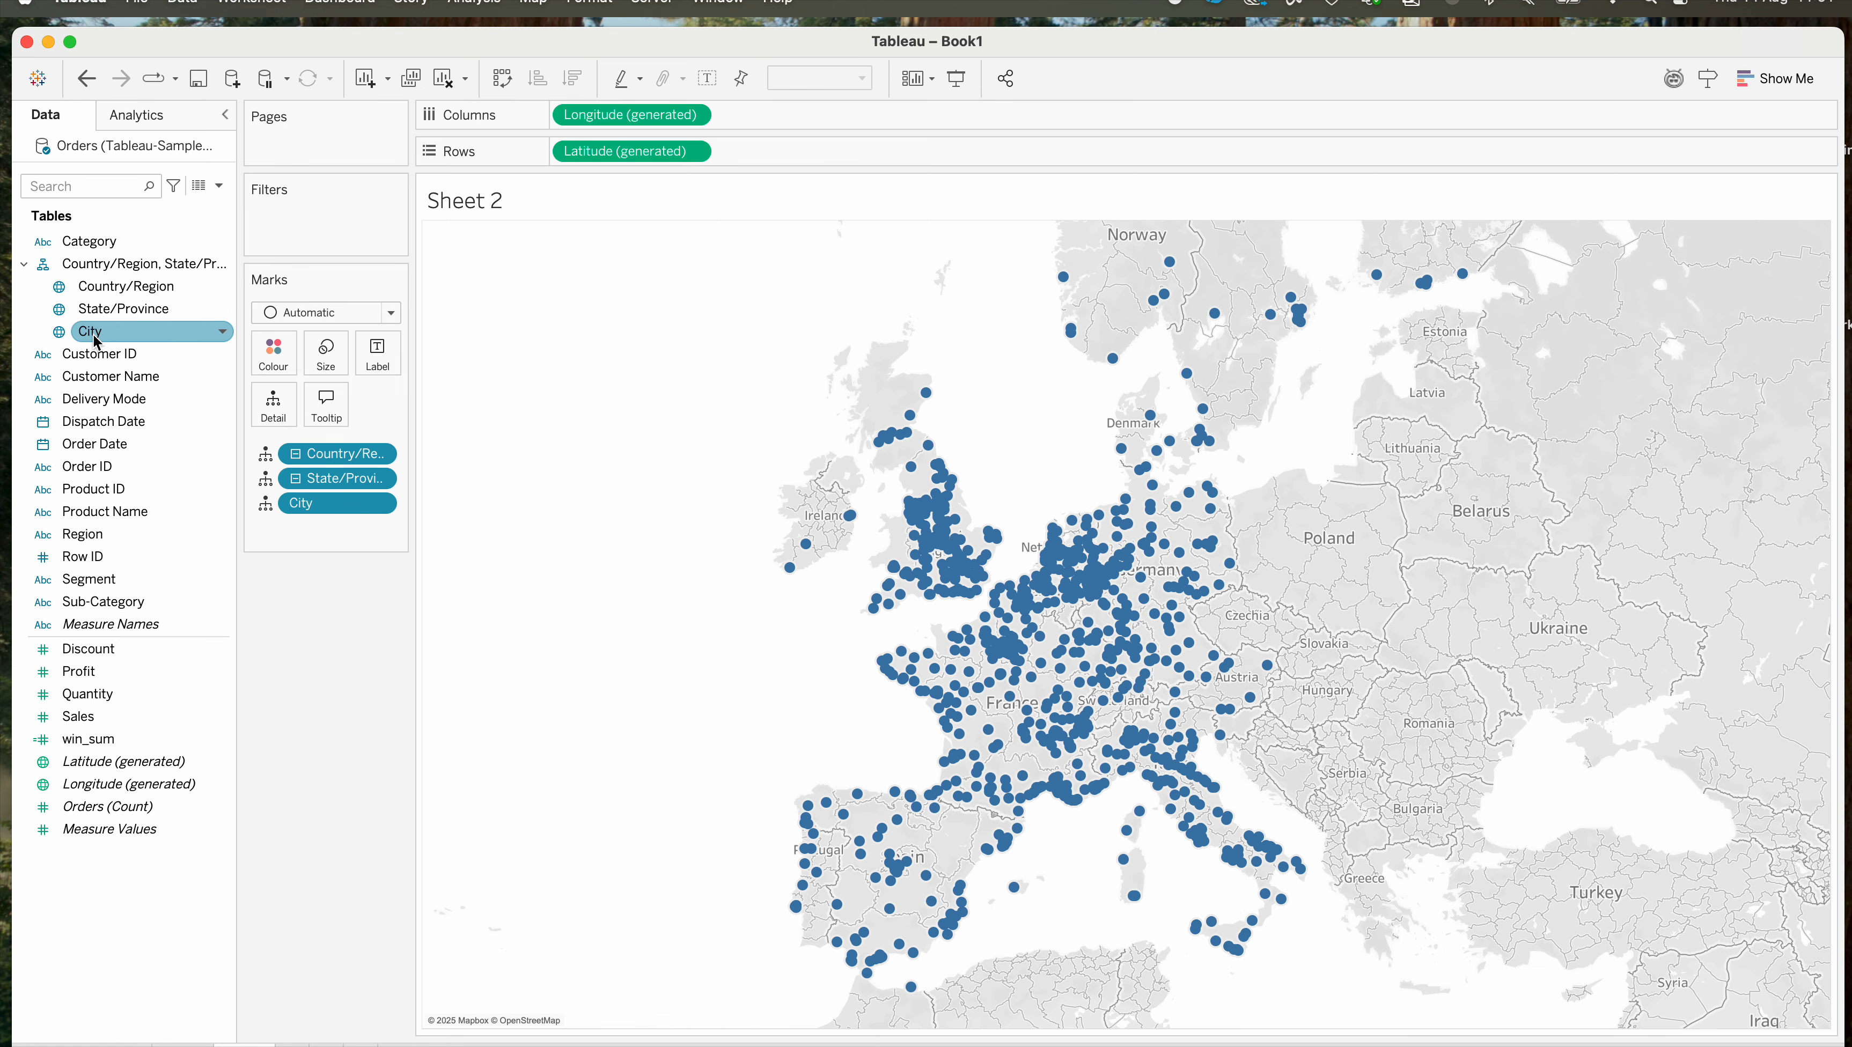
click(448, 79)
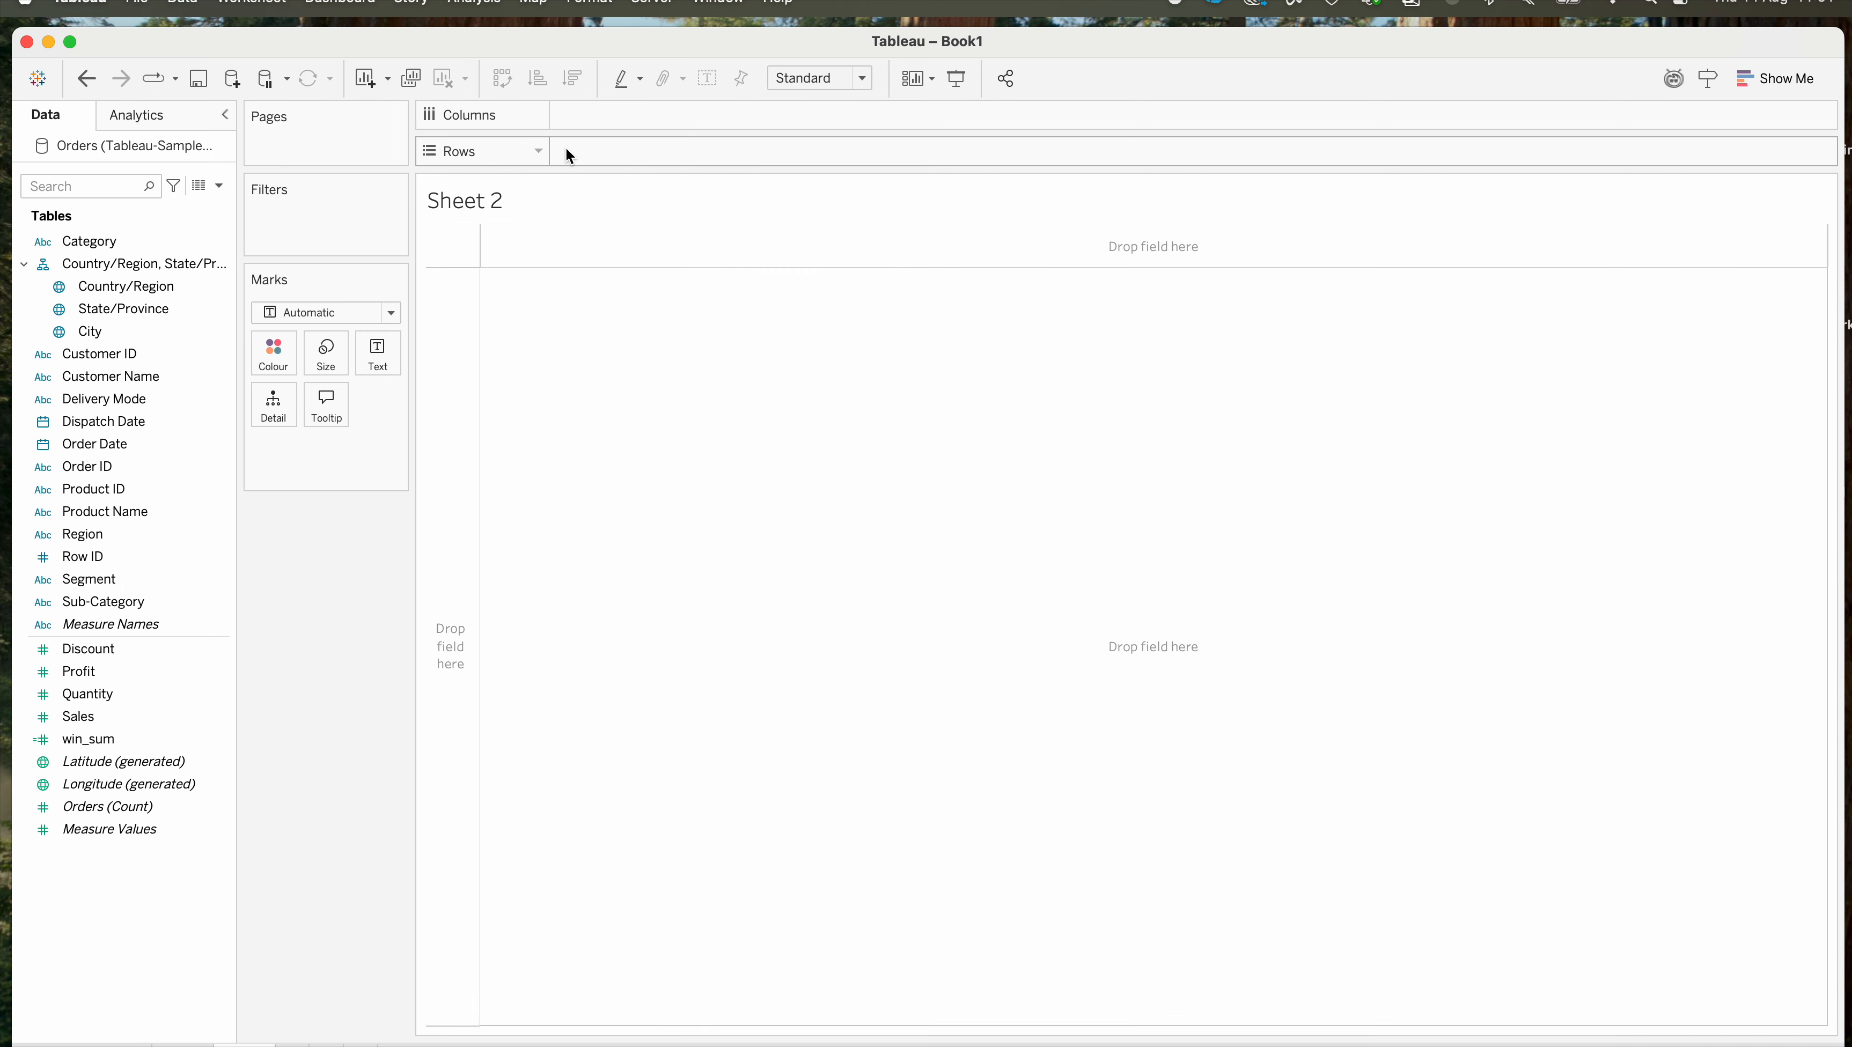
- Plot City automatically on the empty sheet, and remove all its geographic fields from the marks
click(80, 336)
double_click(80, 336)
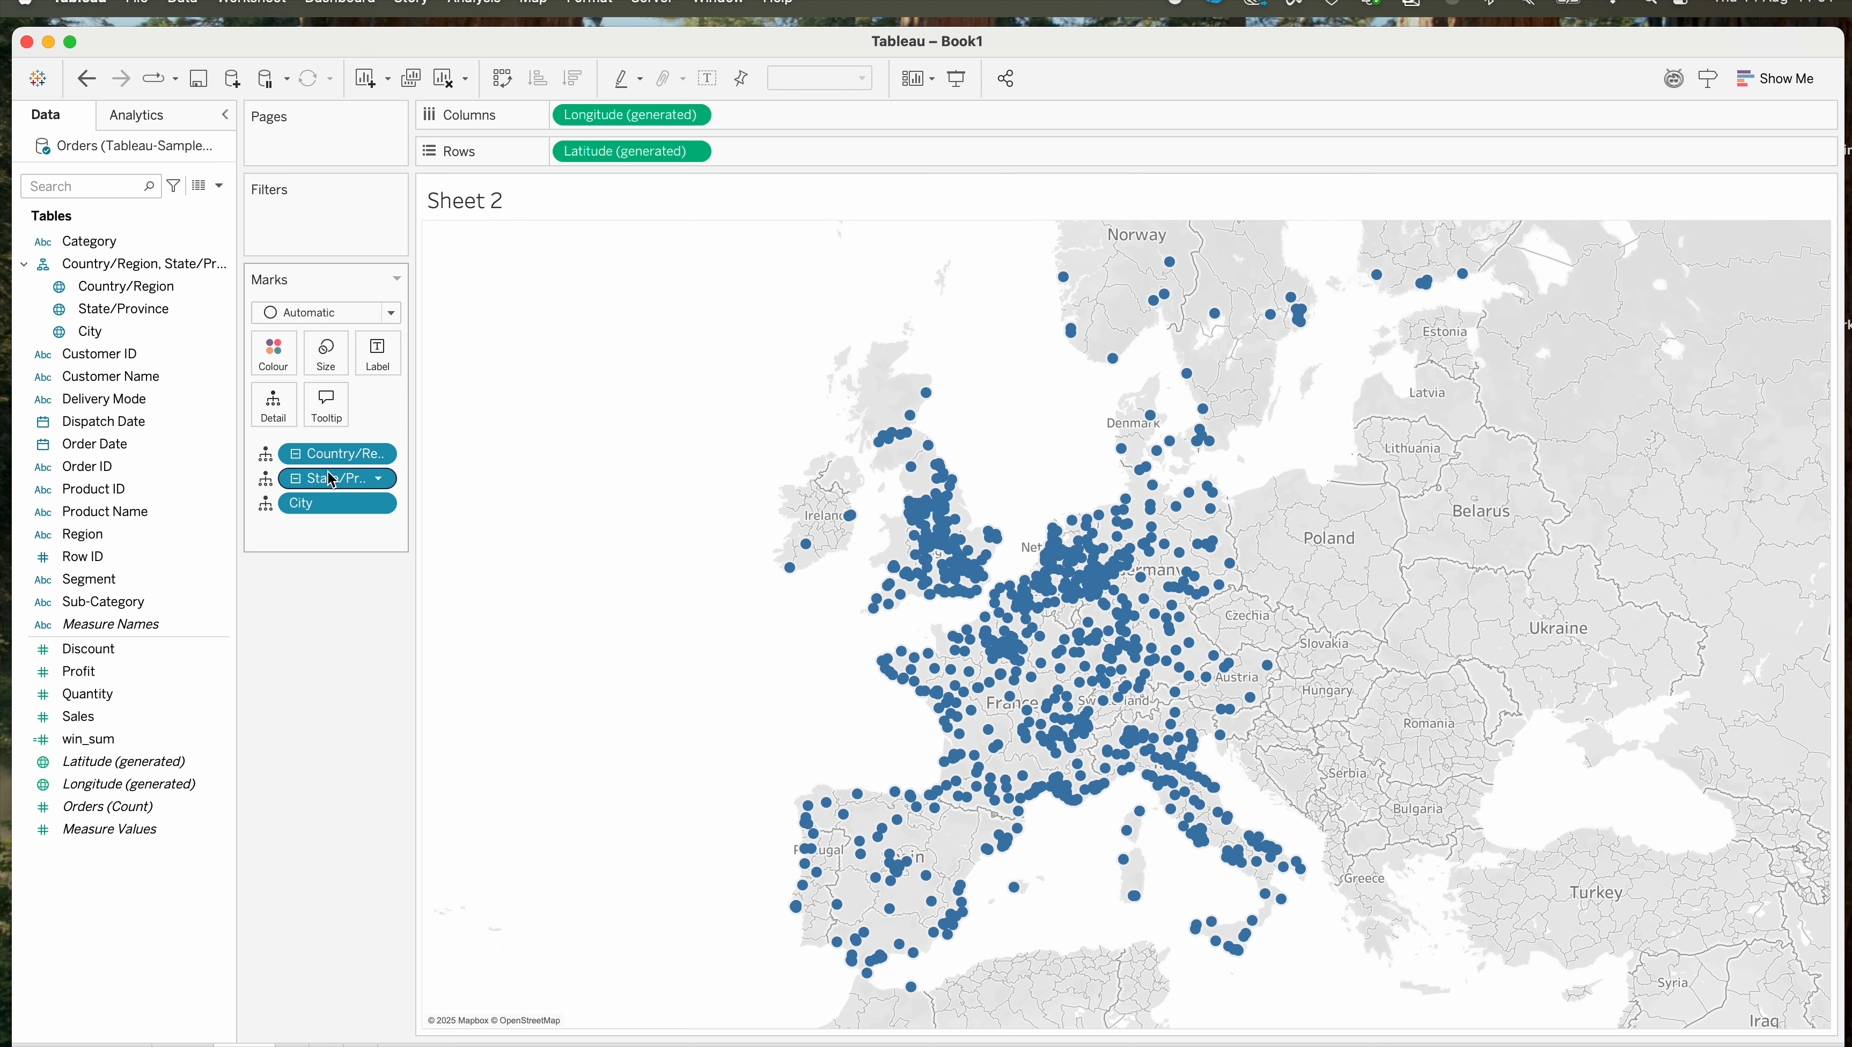
drag(332, 506, 331, 669)
drag(337, 454, 331, 642)
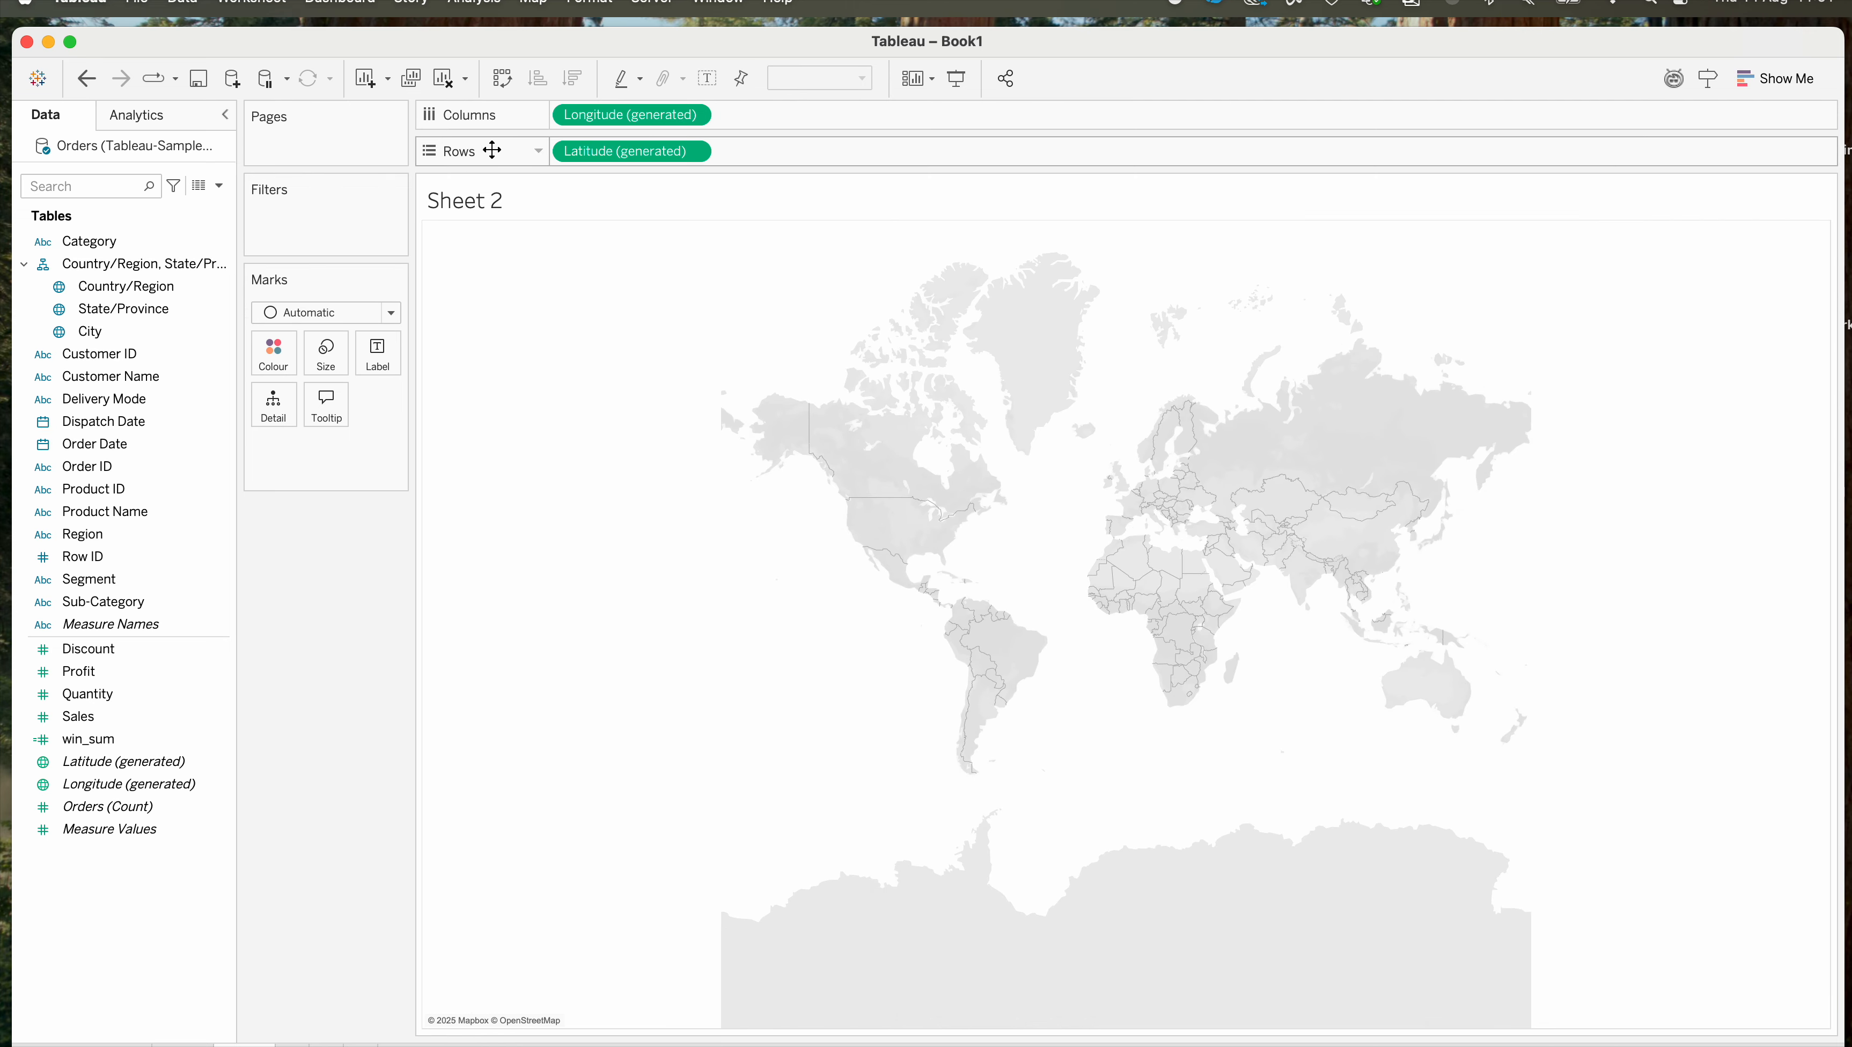
- Add State/Province to the map's marks, and remove State/Province and Country/Region again
drag(120, 309, 326, 455)
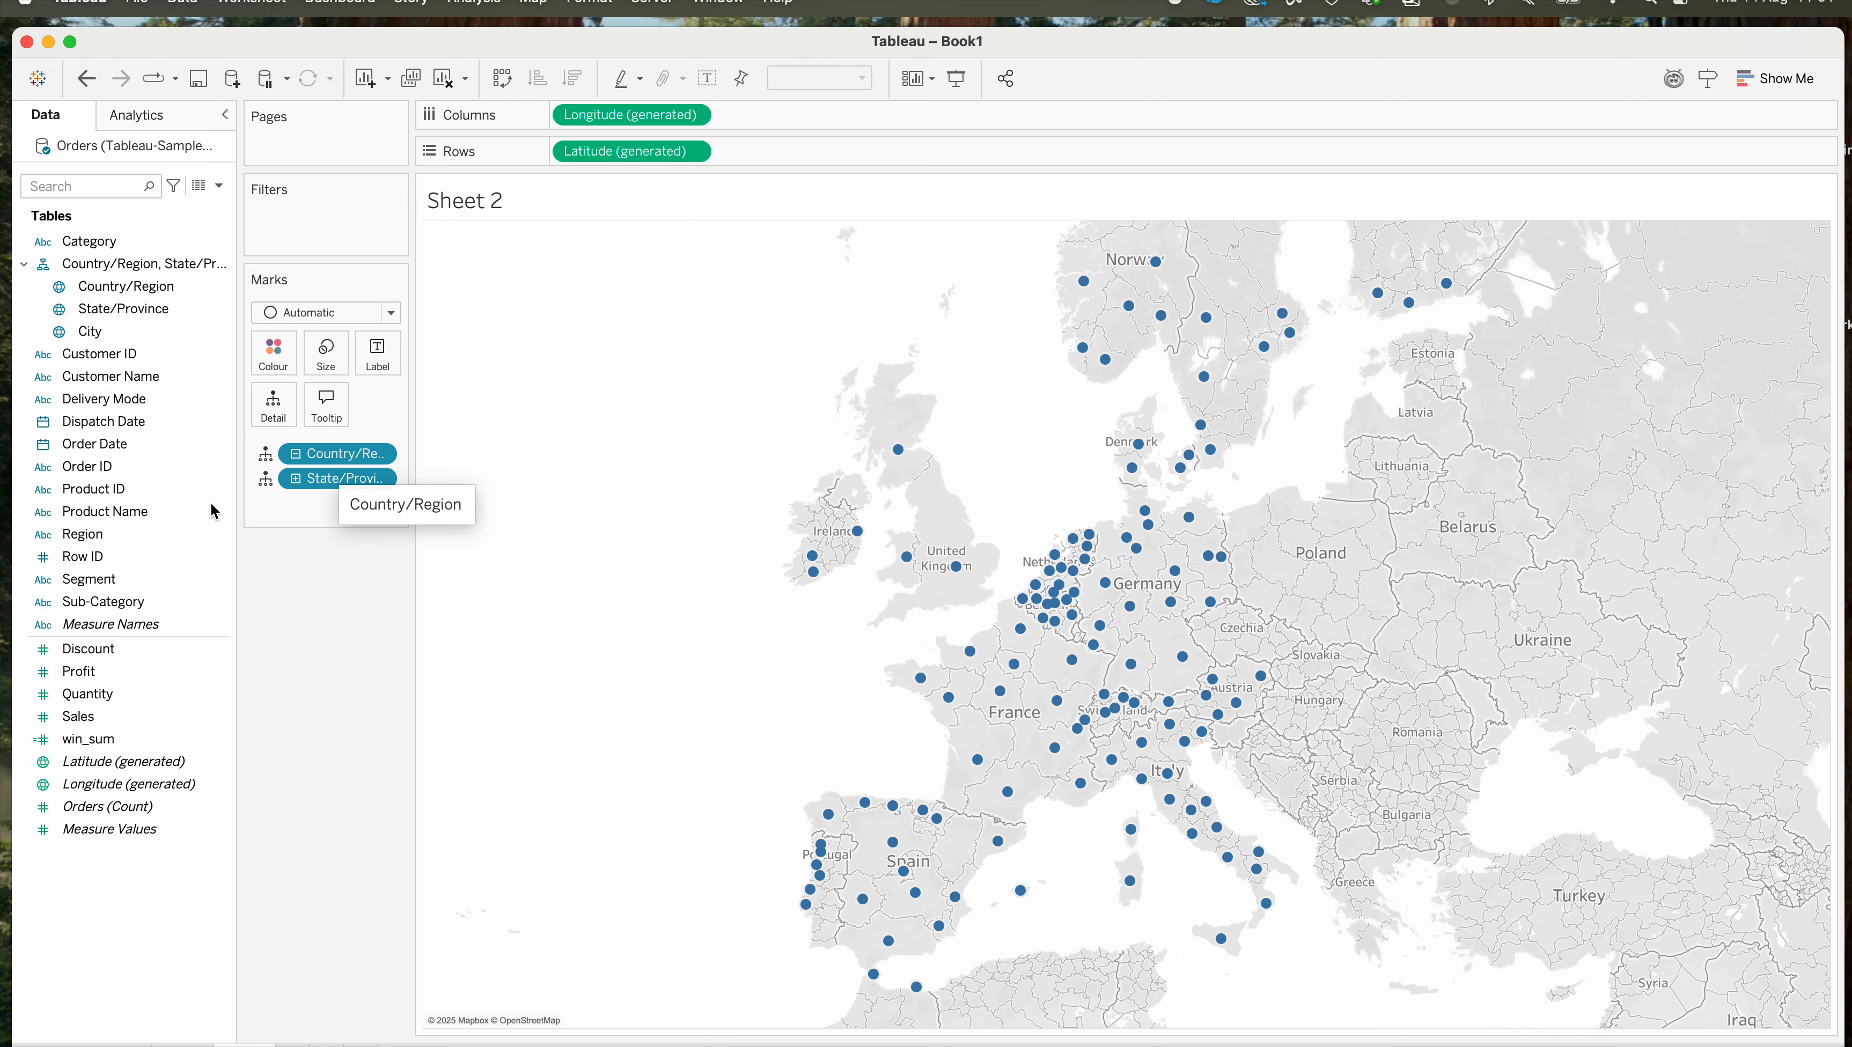
drag(355, 484, 348, 588)
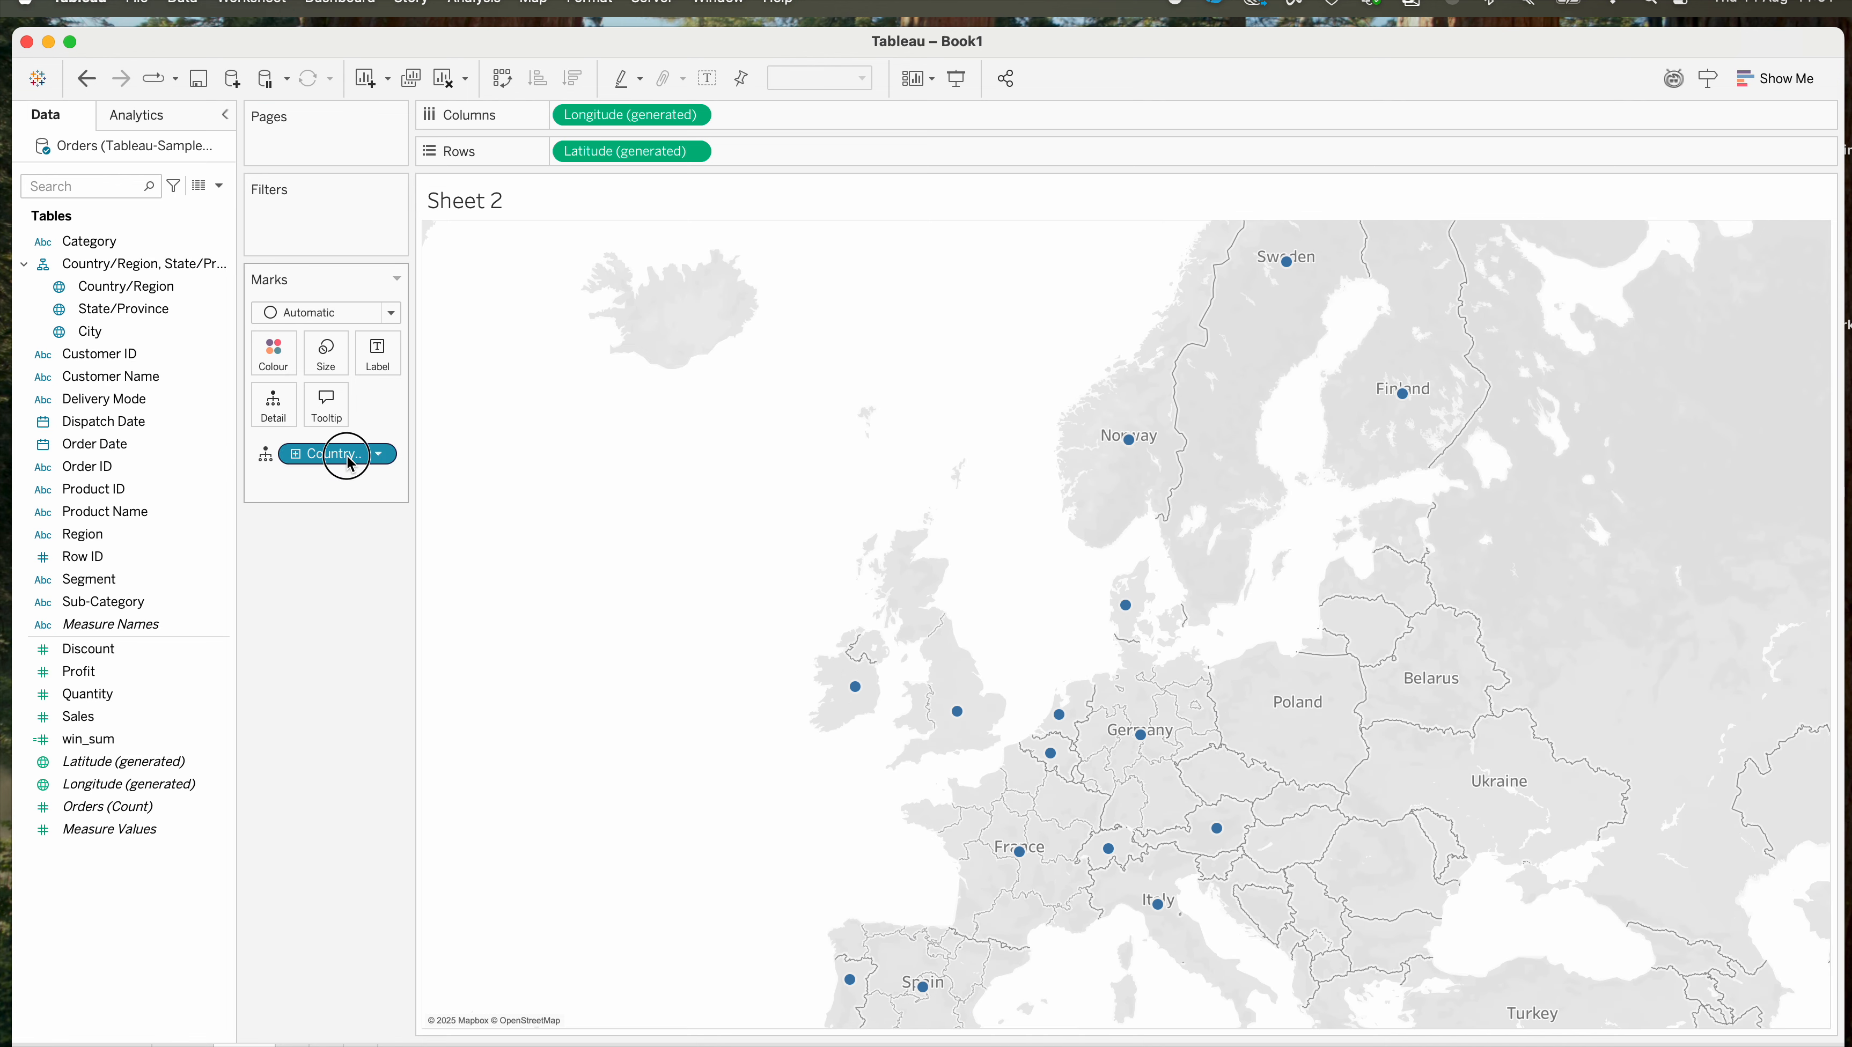
drag(348, 455, 202, 447)
- Plot Country/Region on the map and remove it, clearing the whole sheet
double_click(142, 293)
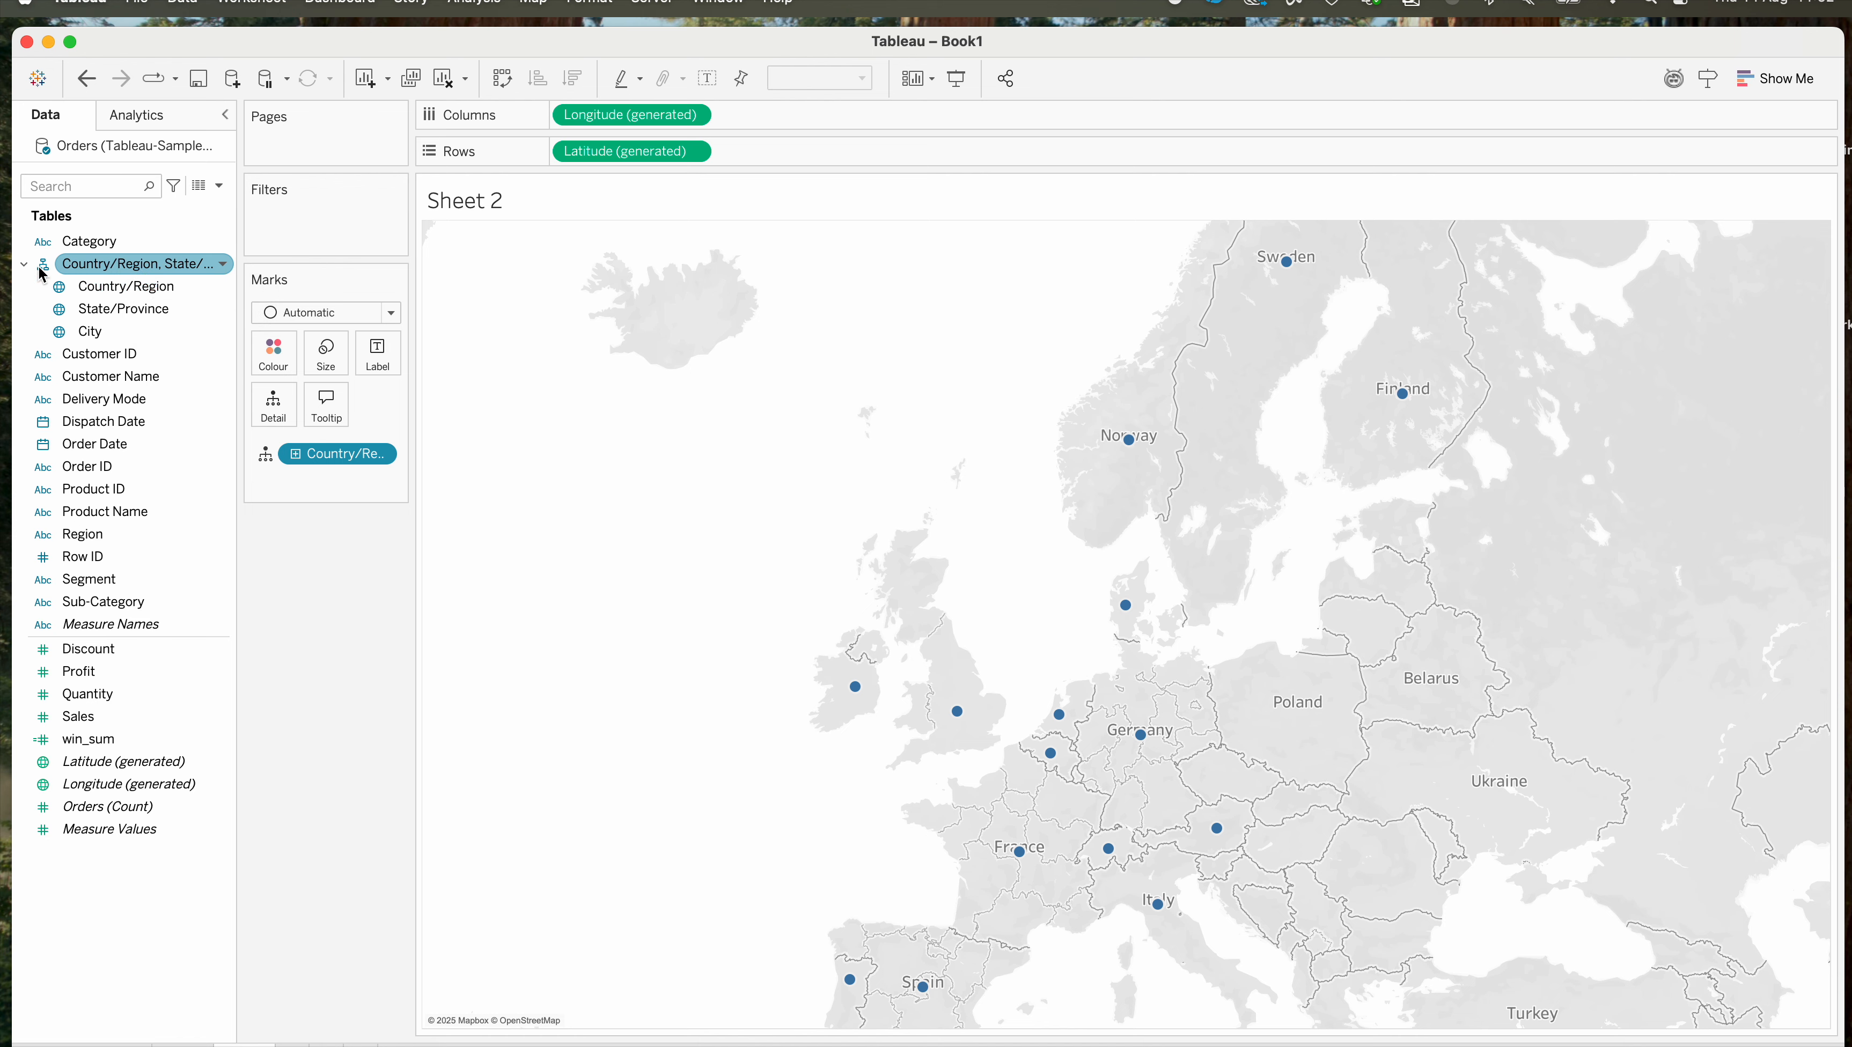
drag(328, 470, 328, 691)
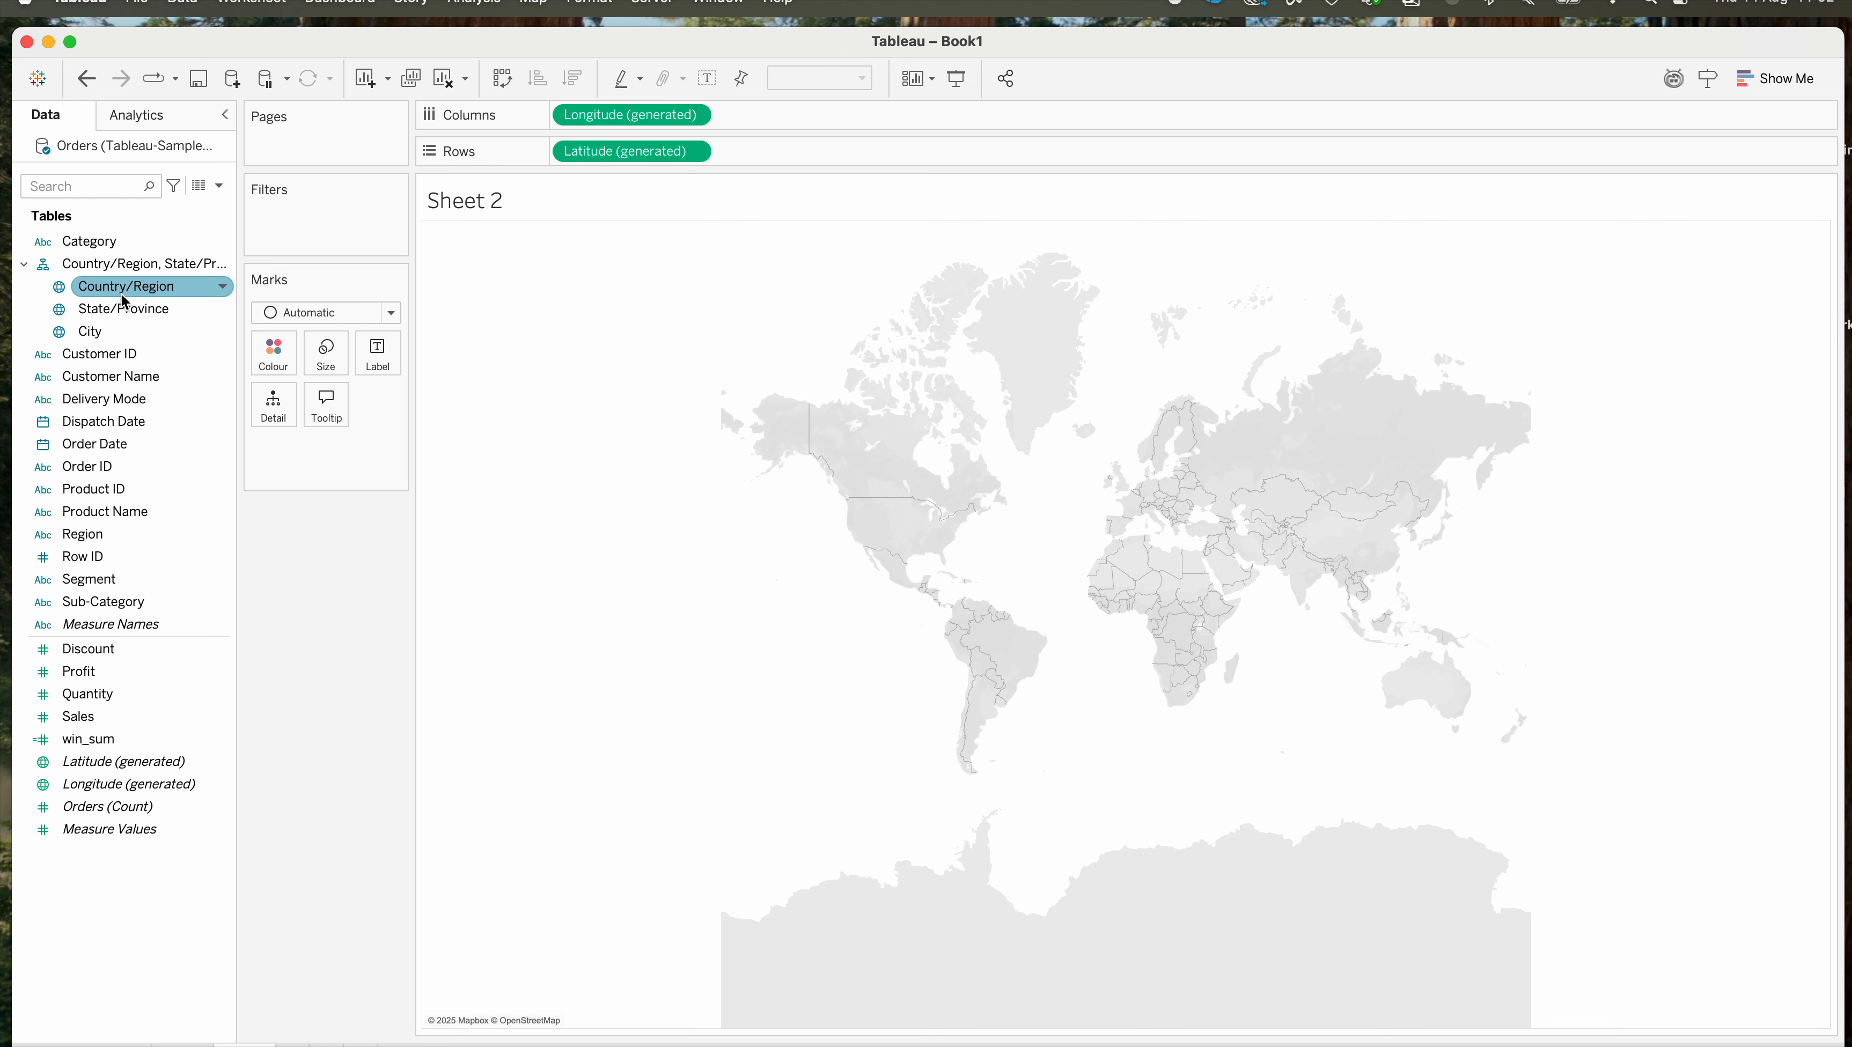
click(443, 78)
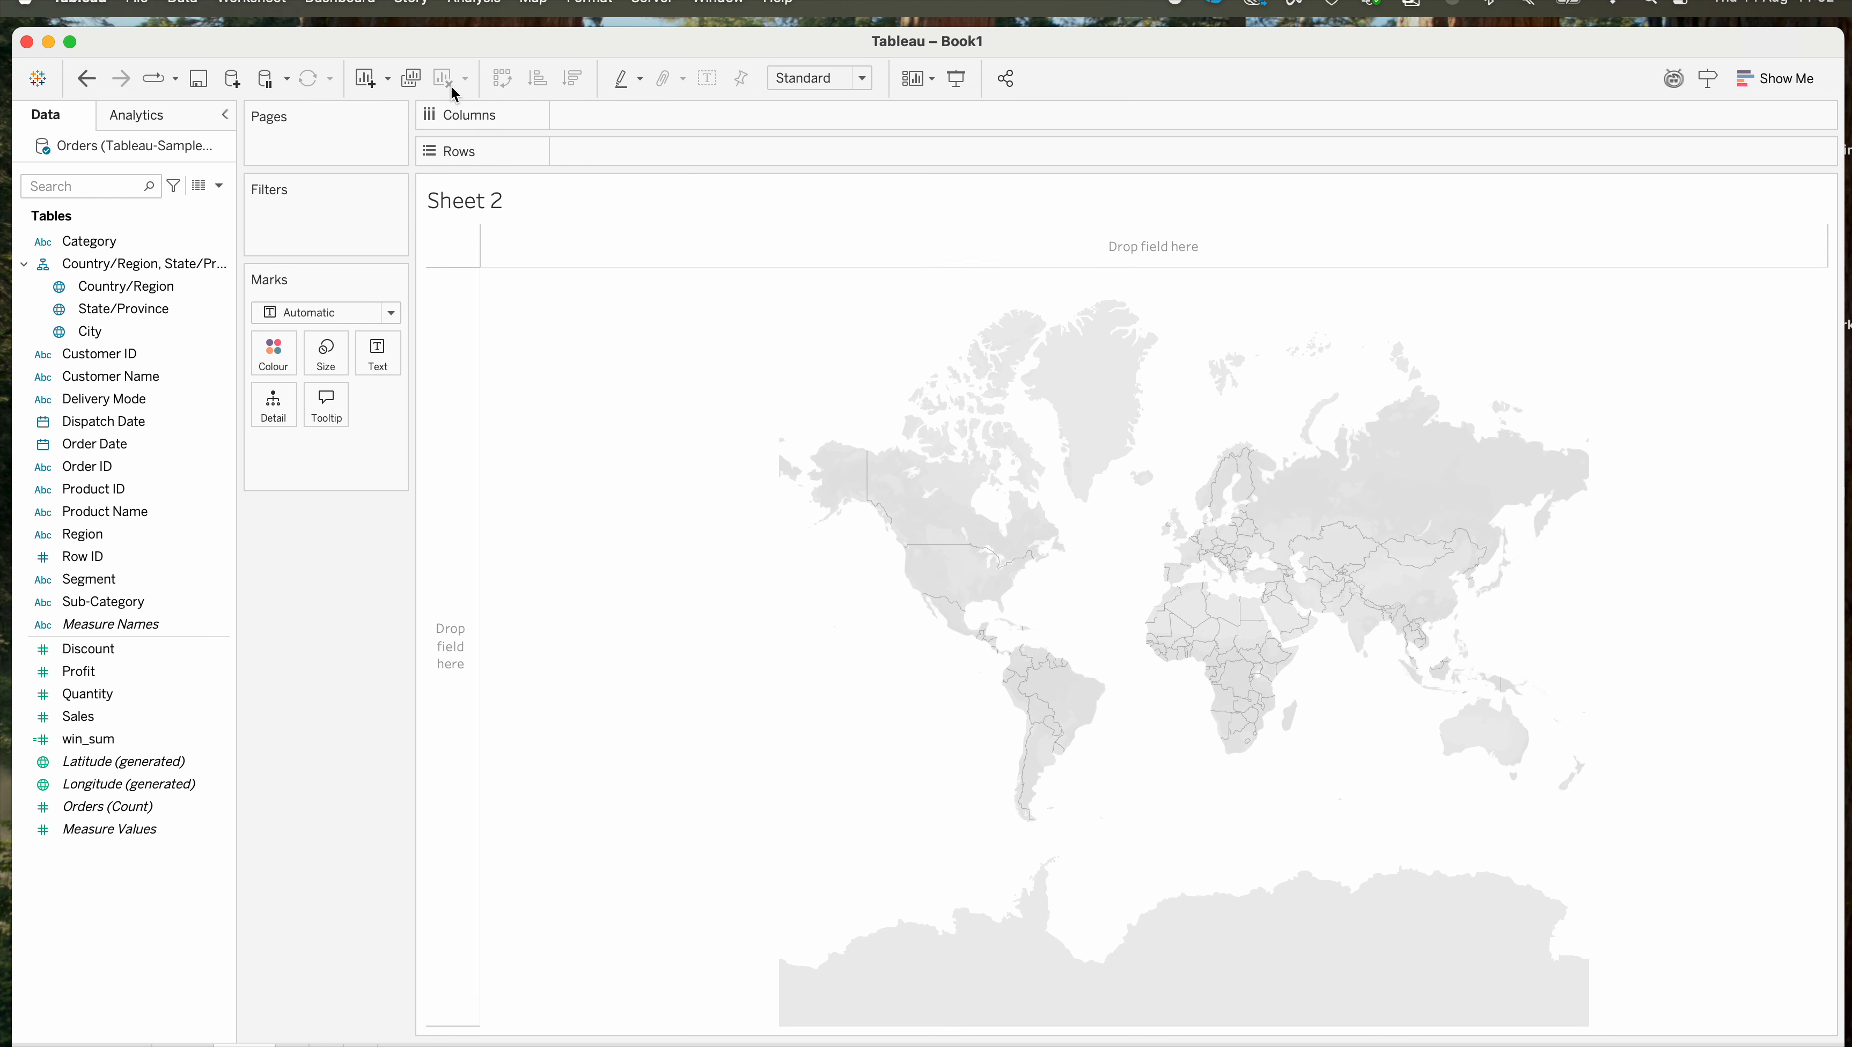
- Add the Country/Region field to the empty sheet to plot a country map, and clear the sheet
right_click(94, 383)
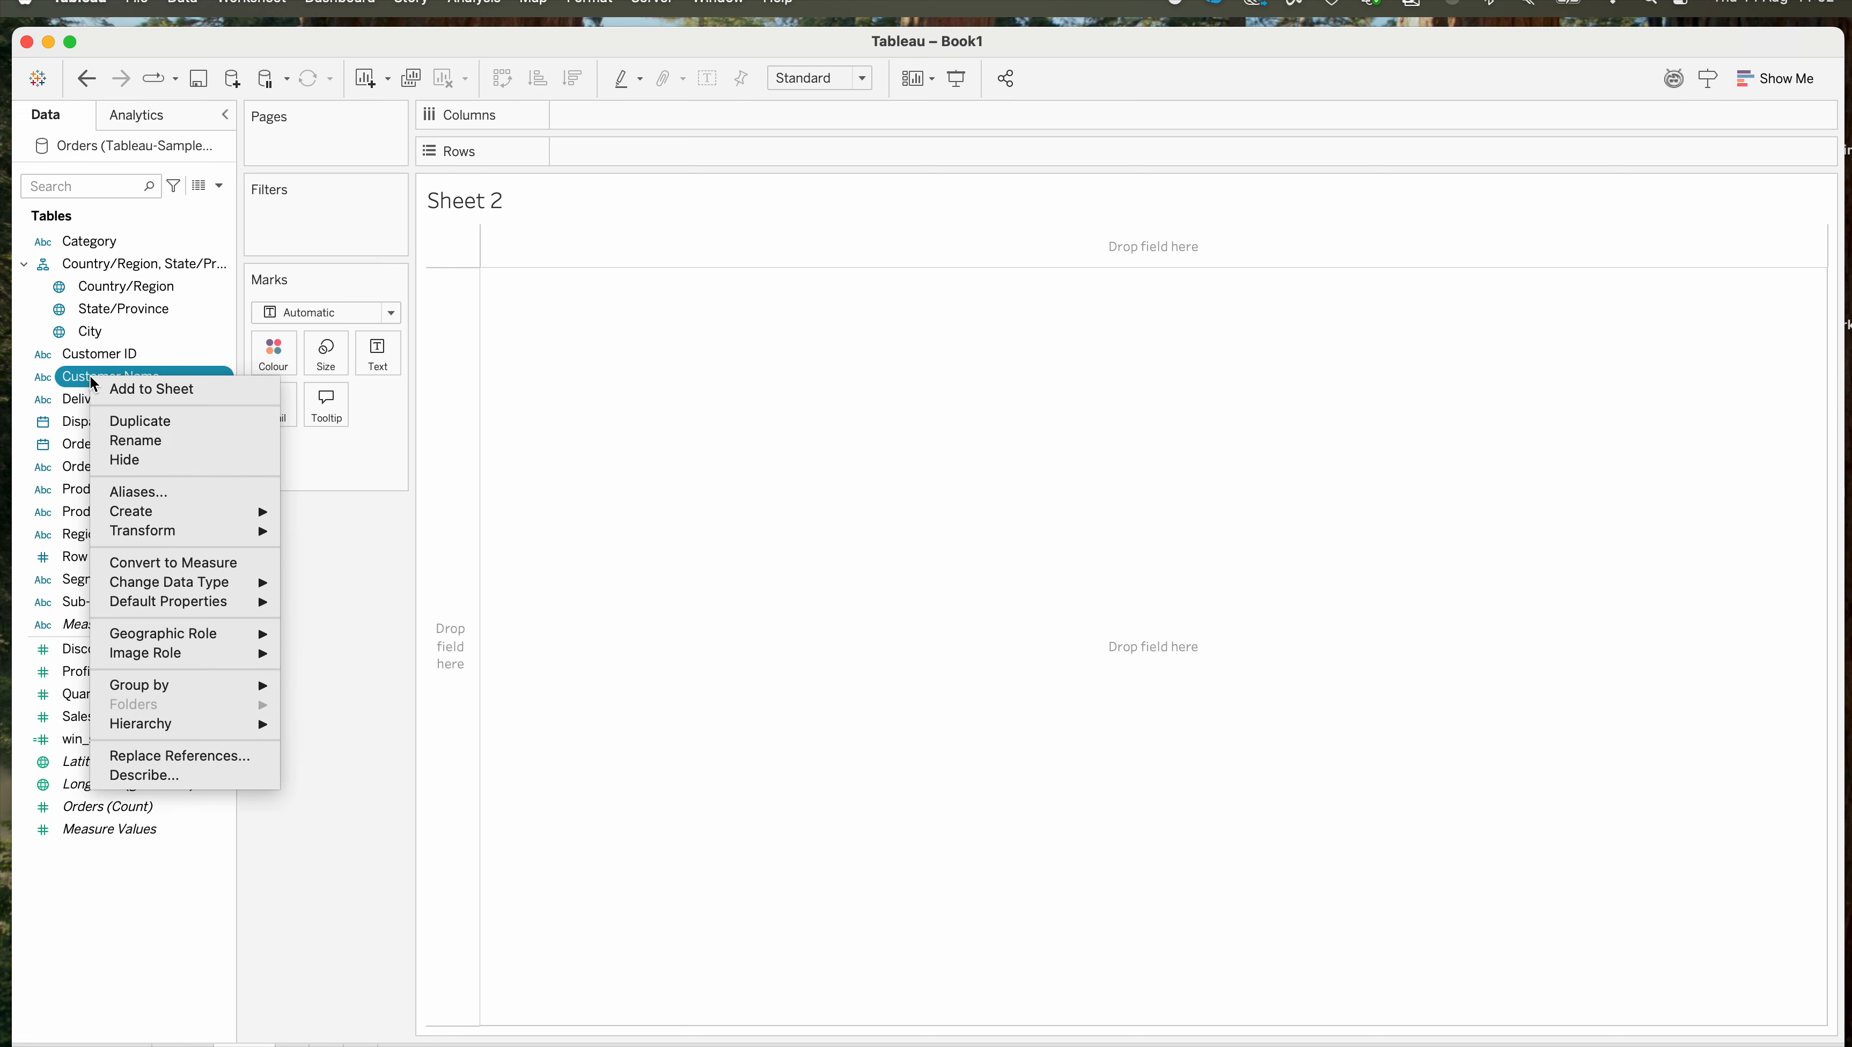
click(136, 290)
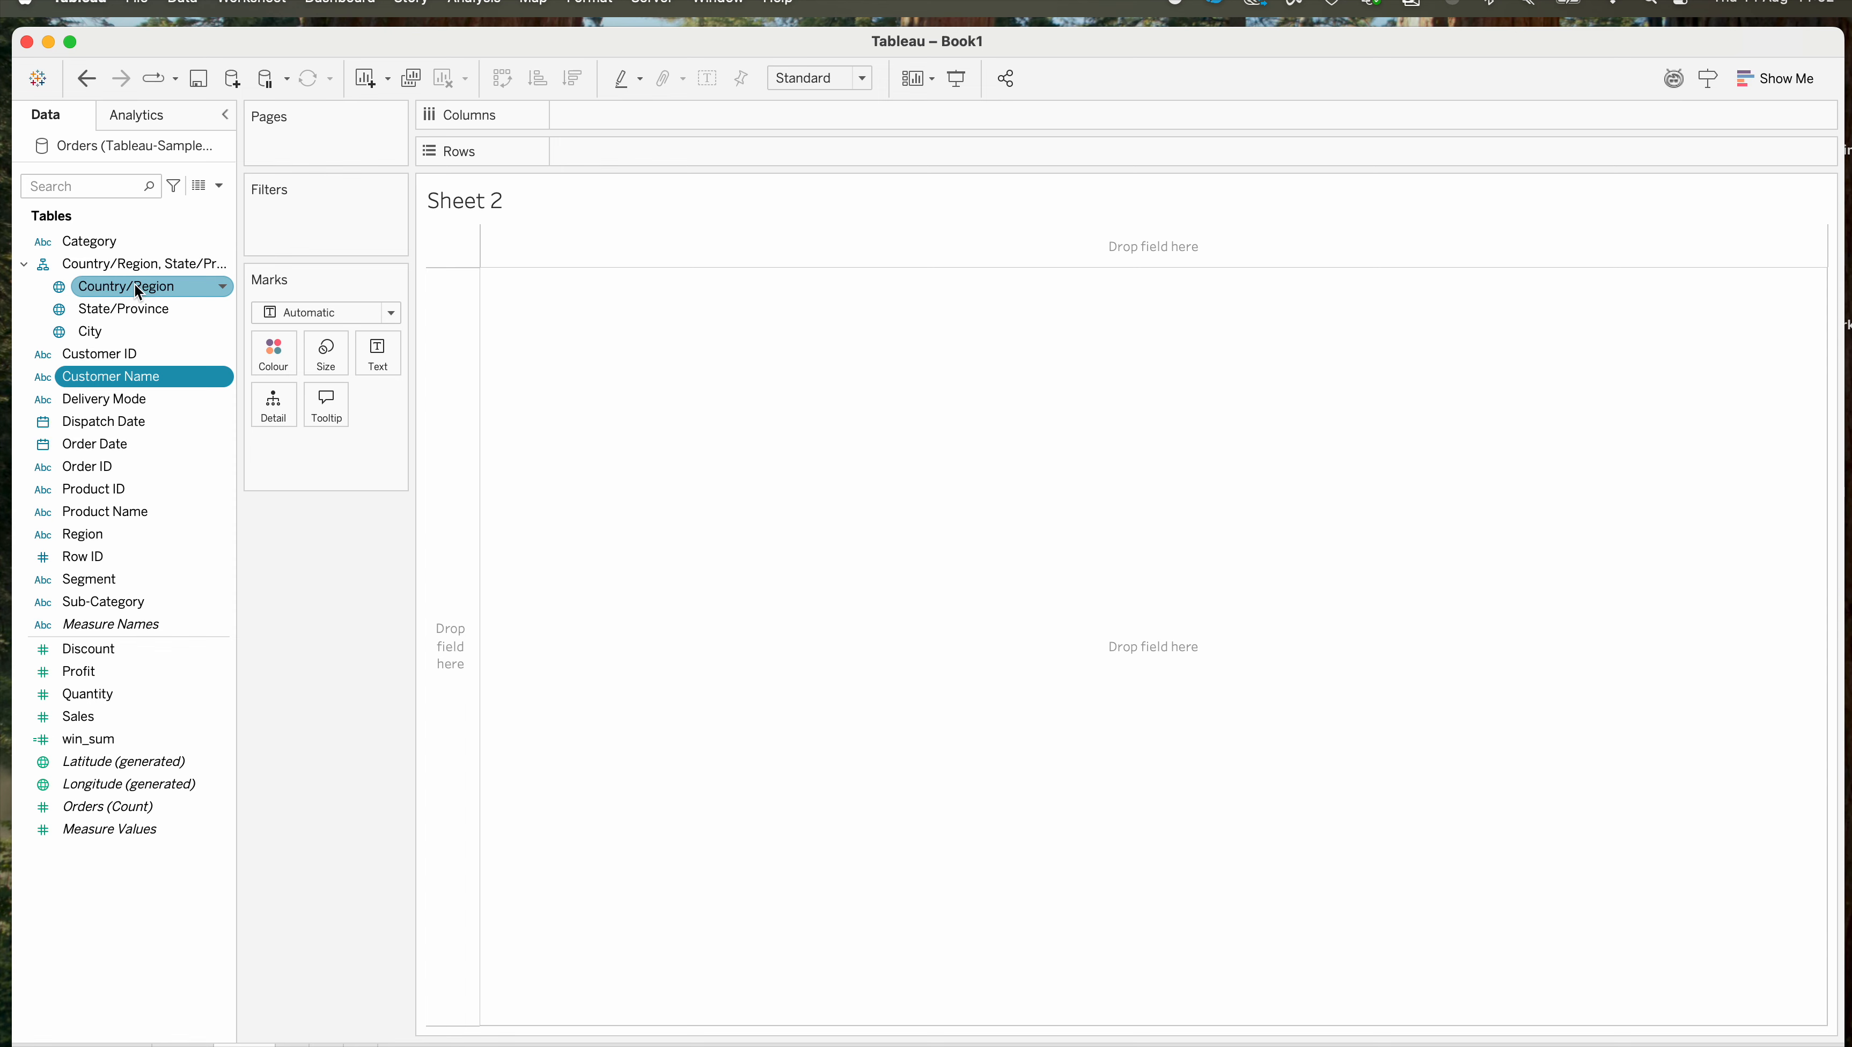
right_click(136, 287)
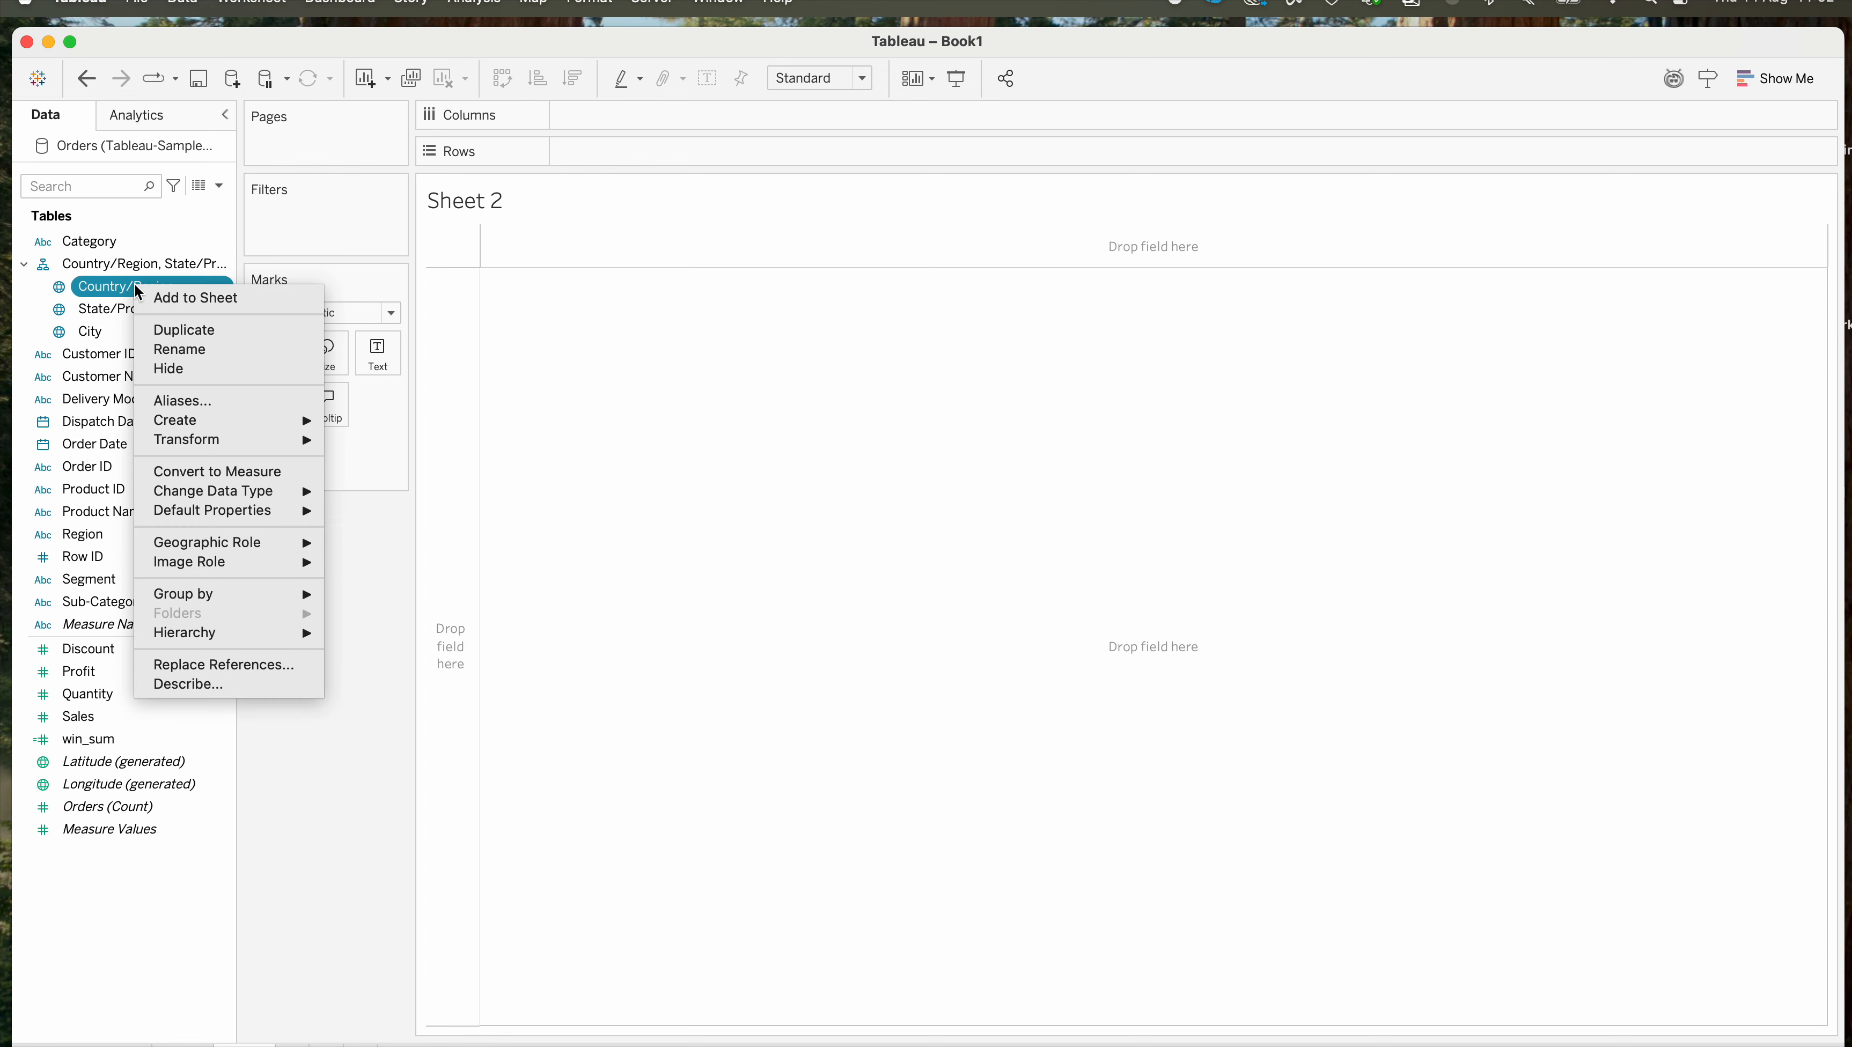
click(199, 299)
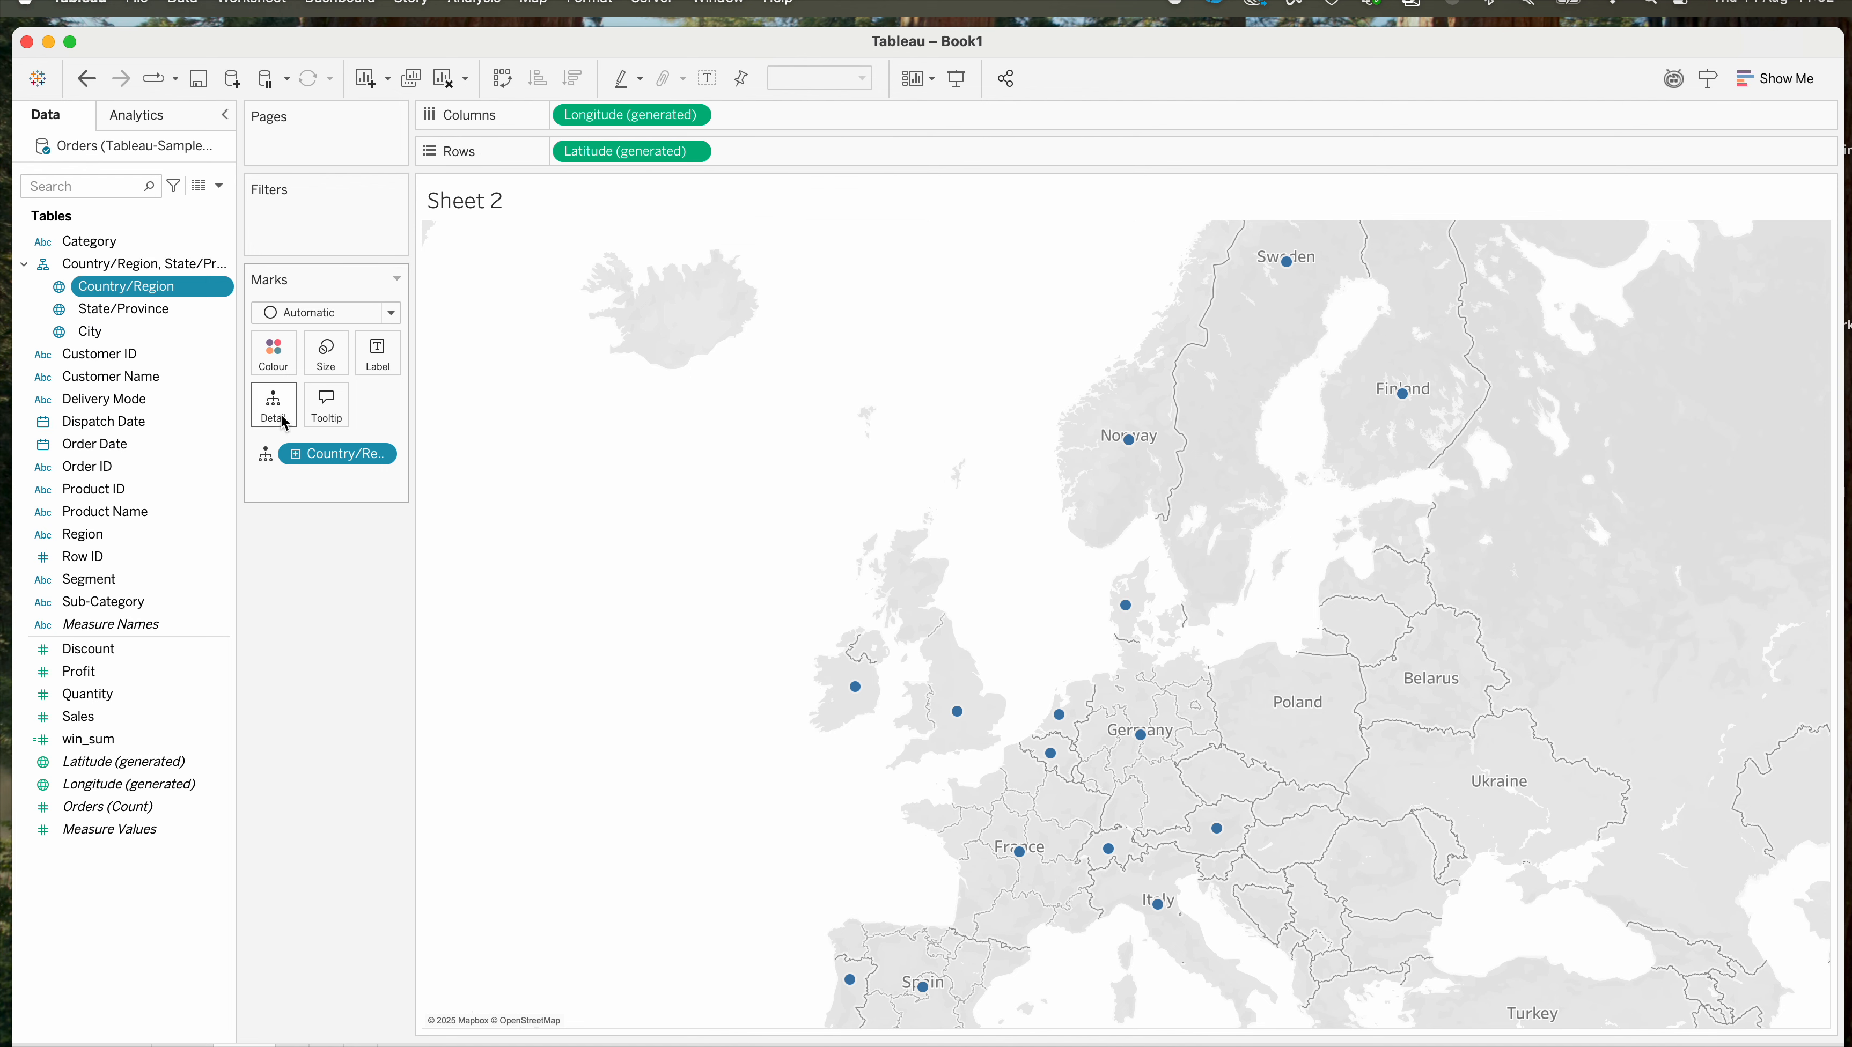
click(444, 94)
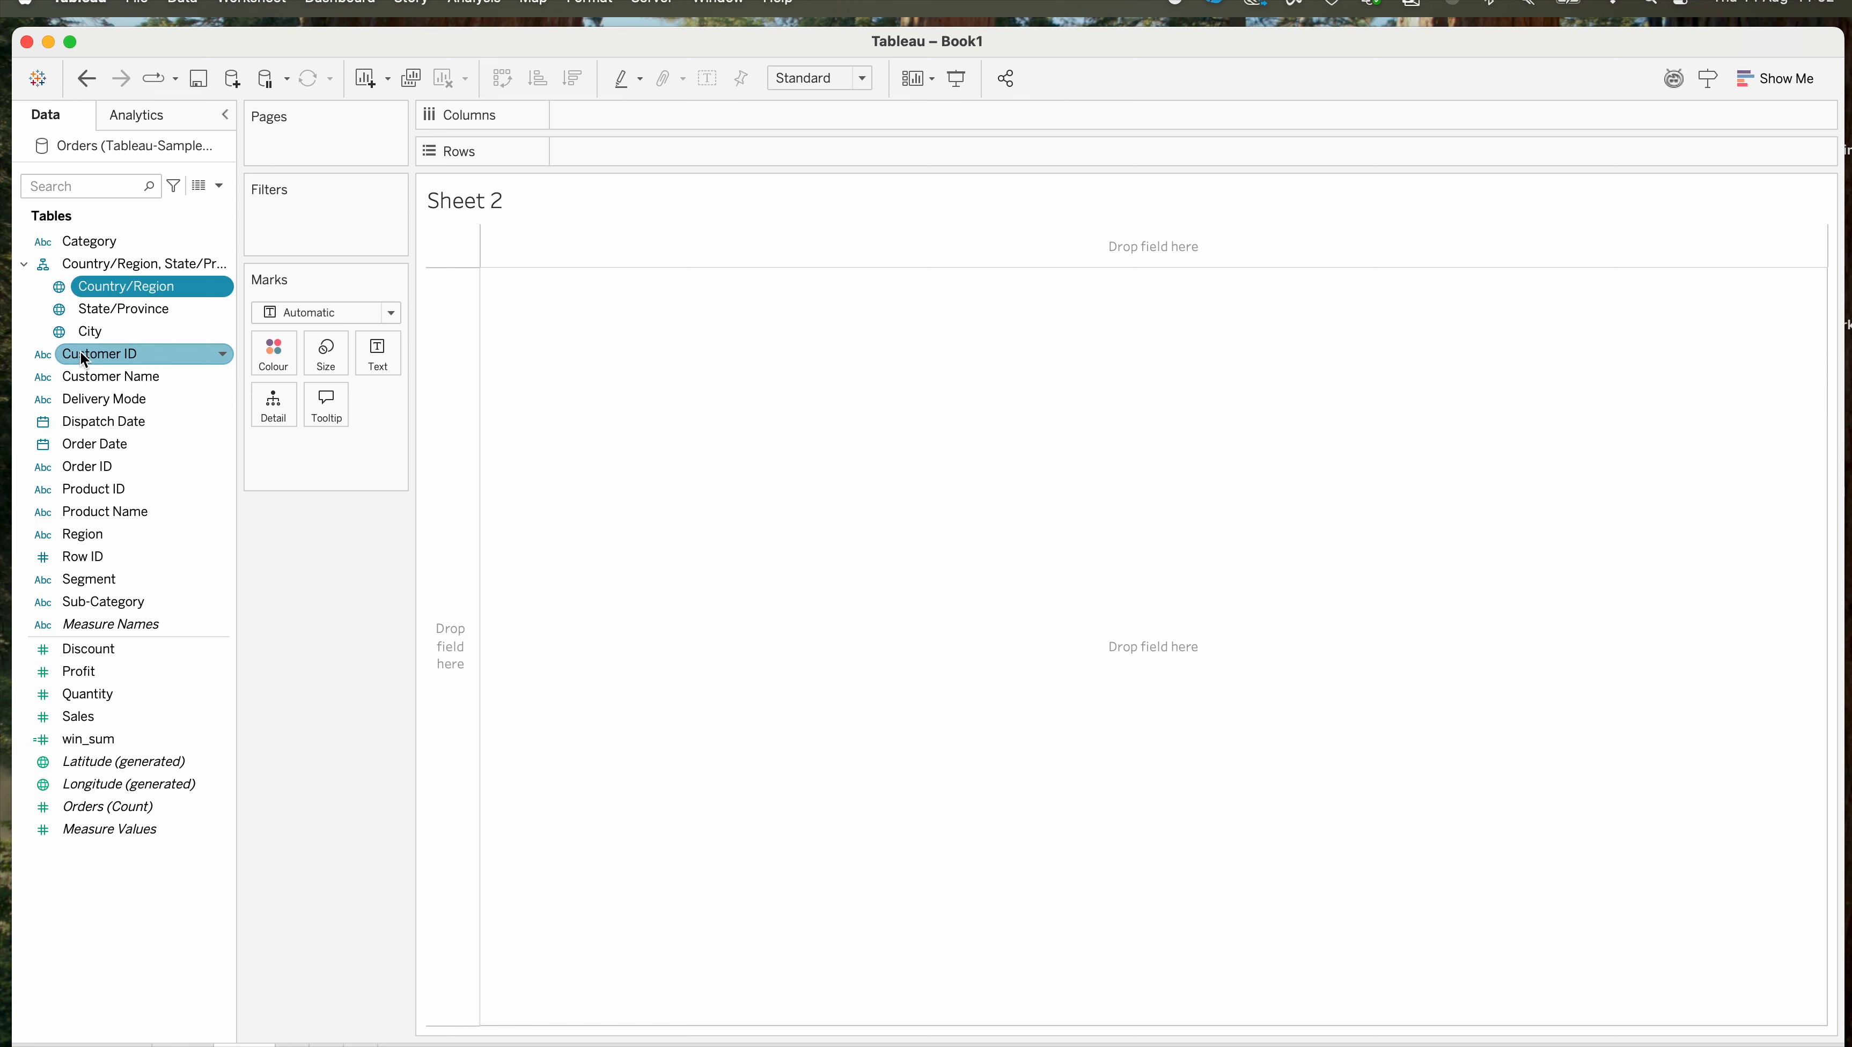
- Add the Customer ID field to the empty sheet twice, removing it from Rows each time
right_click(85, 360)
click(125, 364)
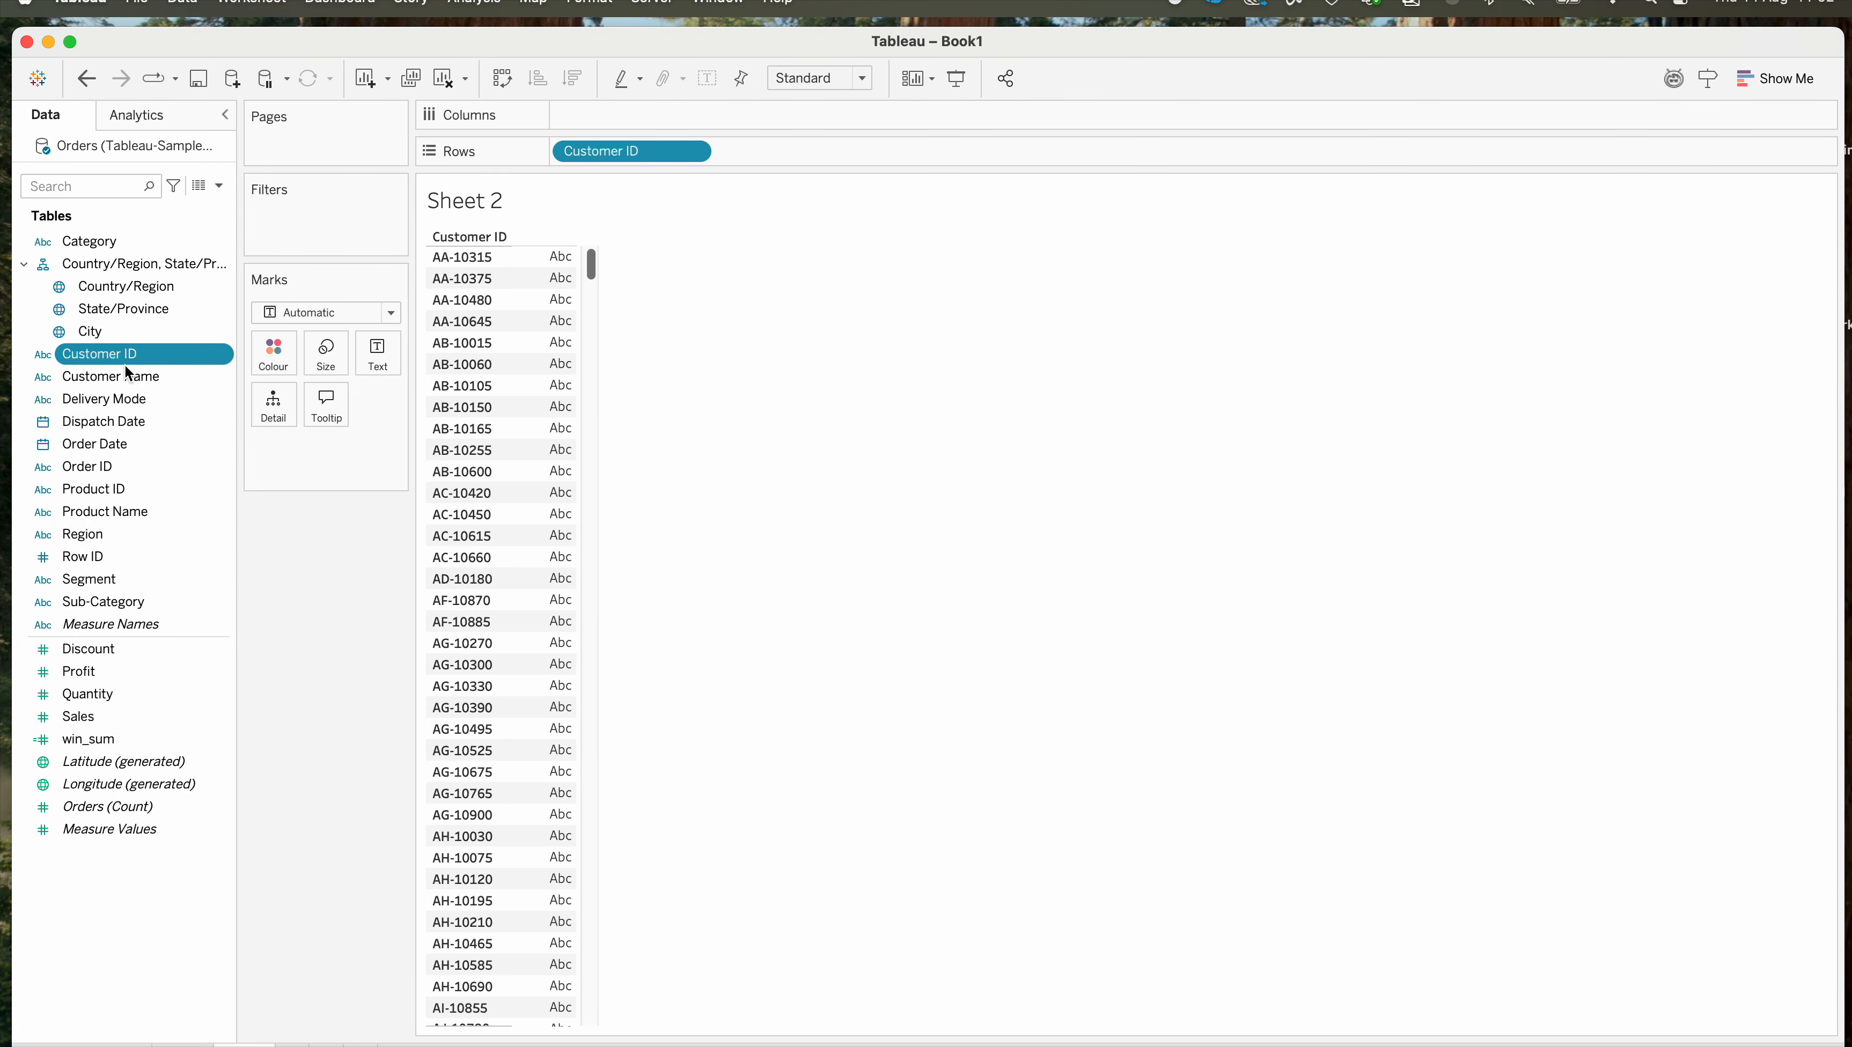
drag(609, 152, 338, 587)
double_click(103, 359)
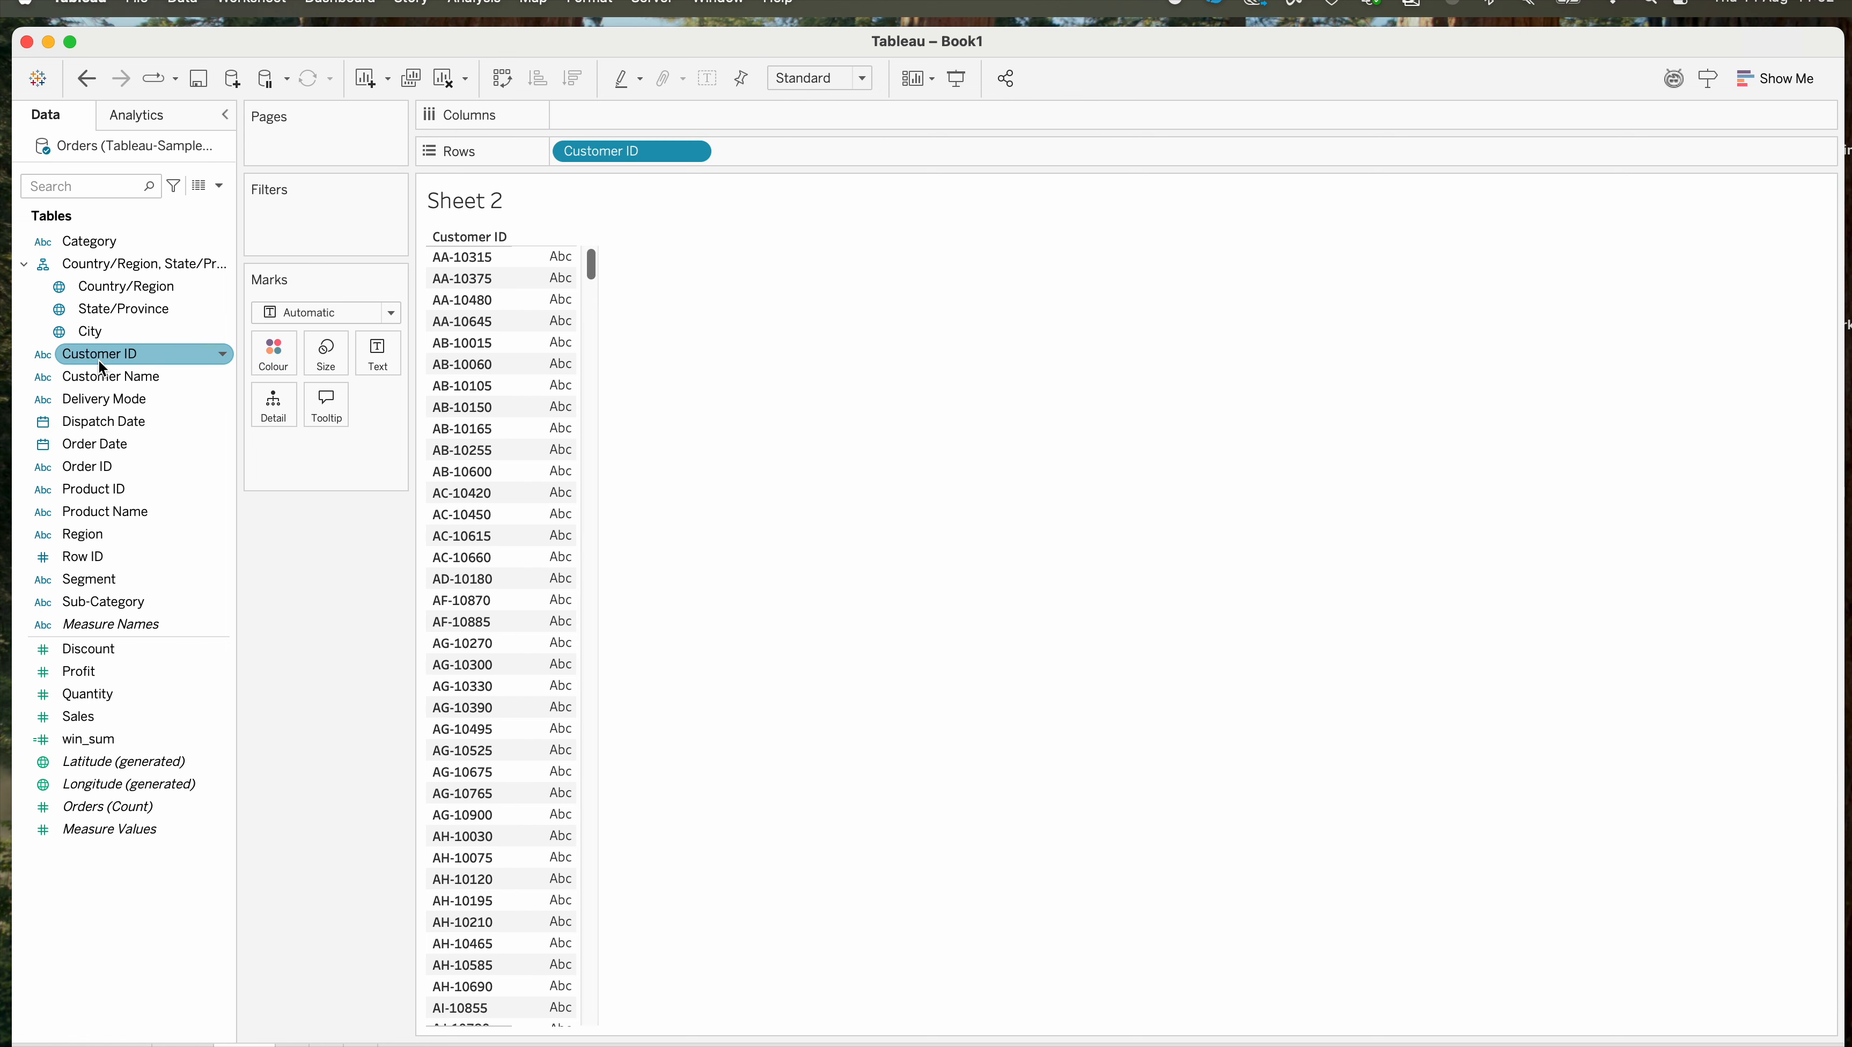
drag(629, 154, 358, 675)
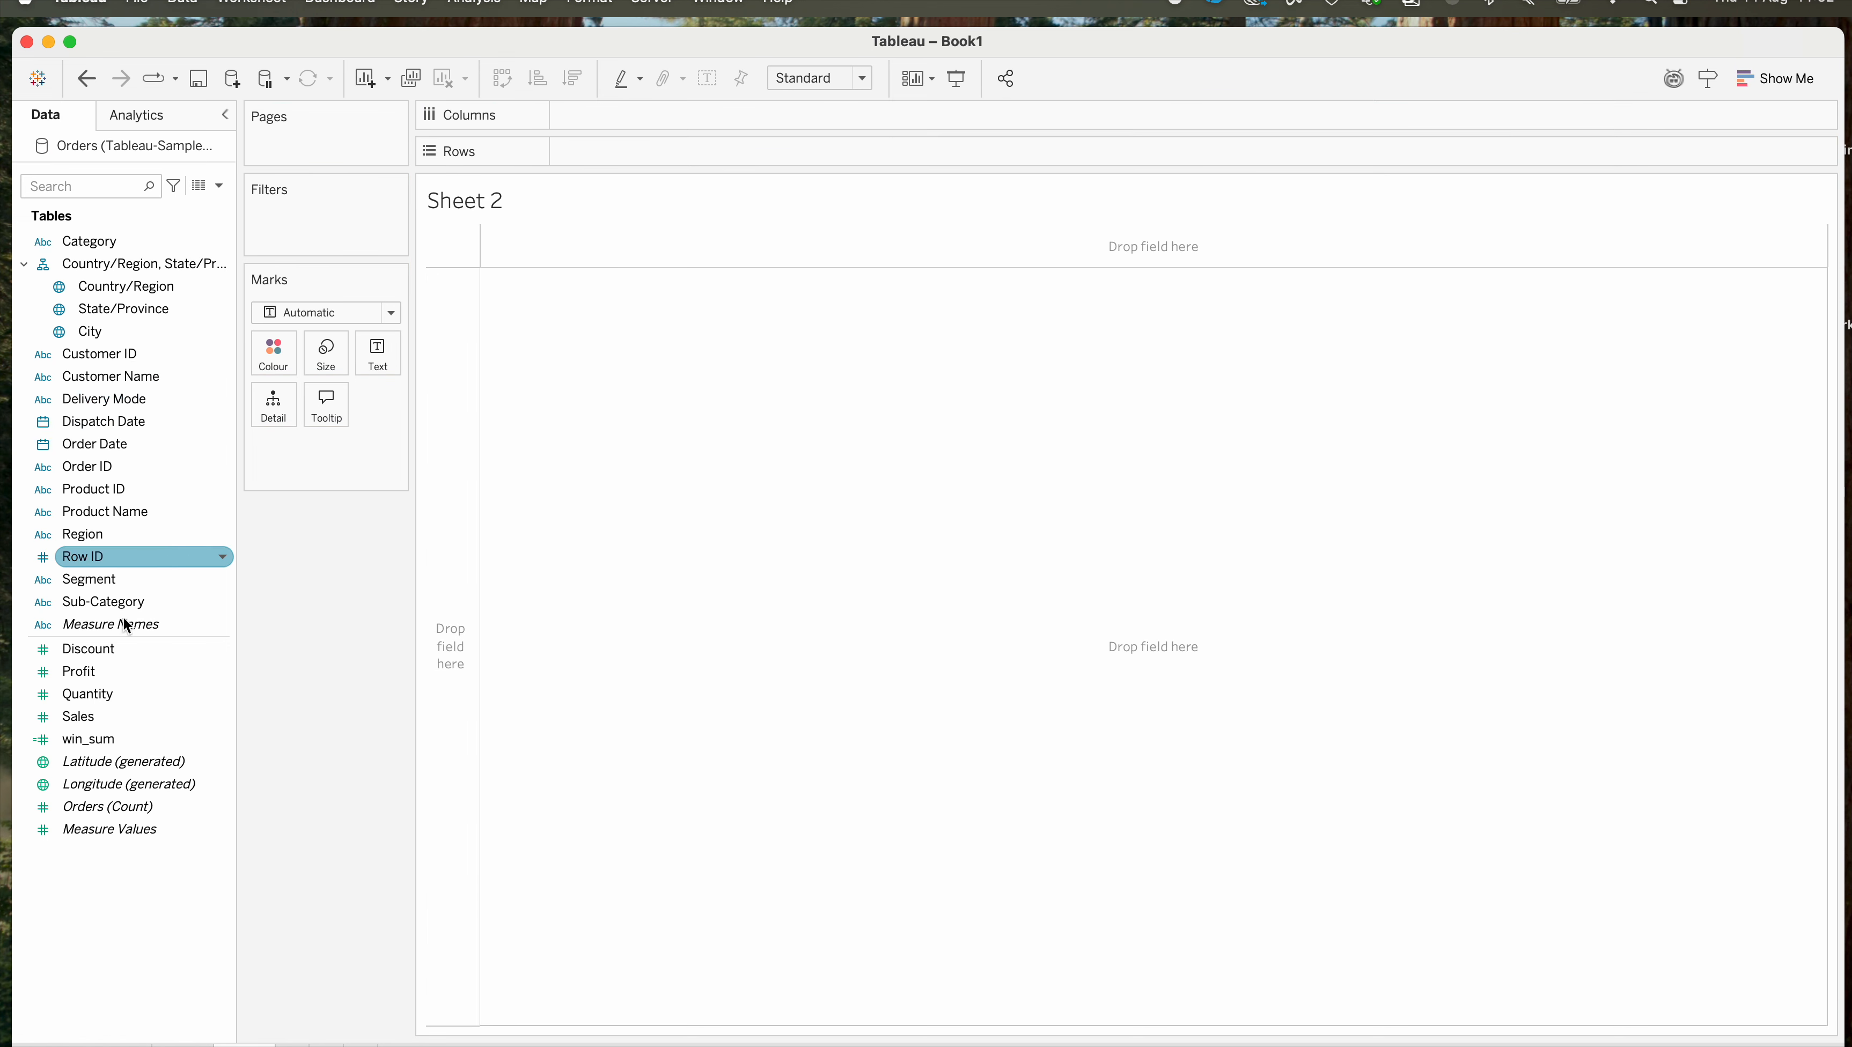
- Place Latitude (generated) on Rows and Longitude (generated) on Columns to build a blank world map
drag(148, 765, 655, 150)
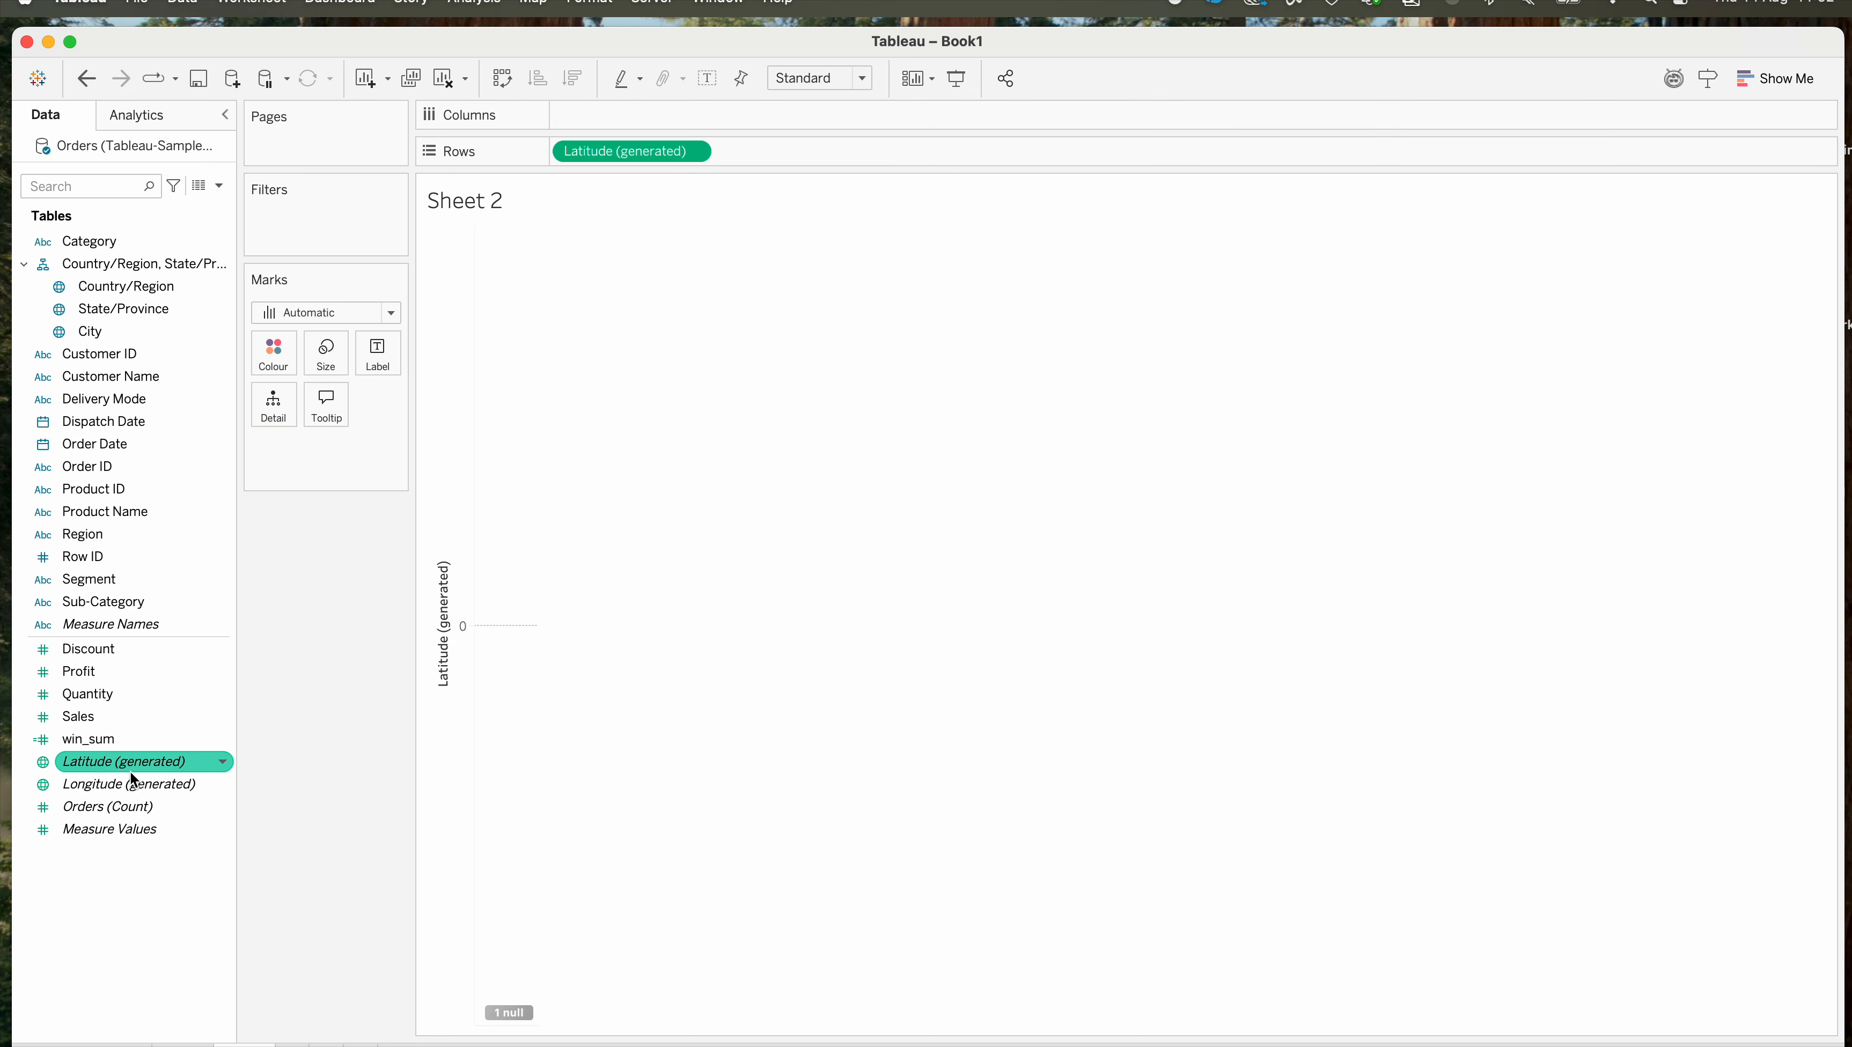
drag(136, 784, 666, 115)
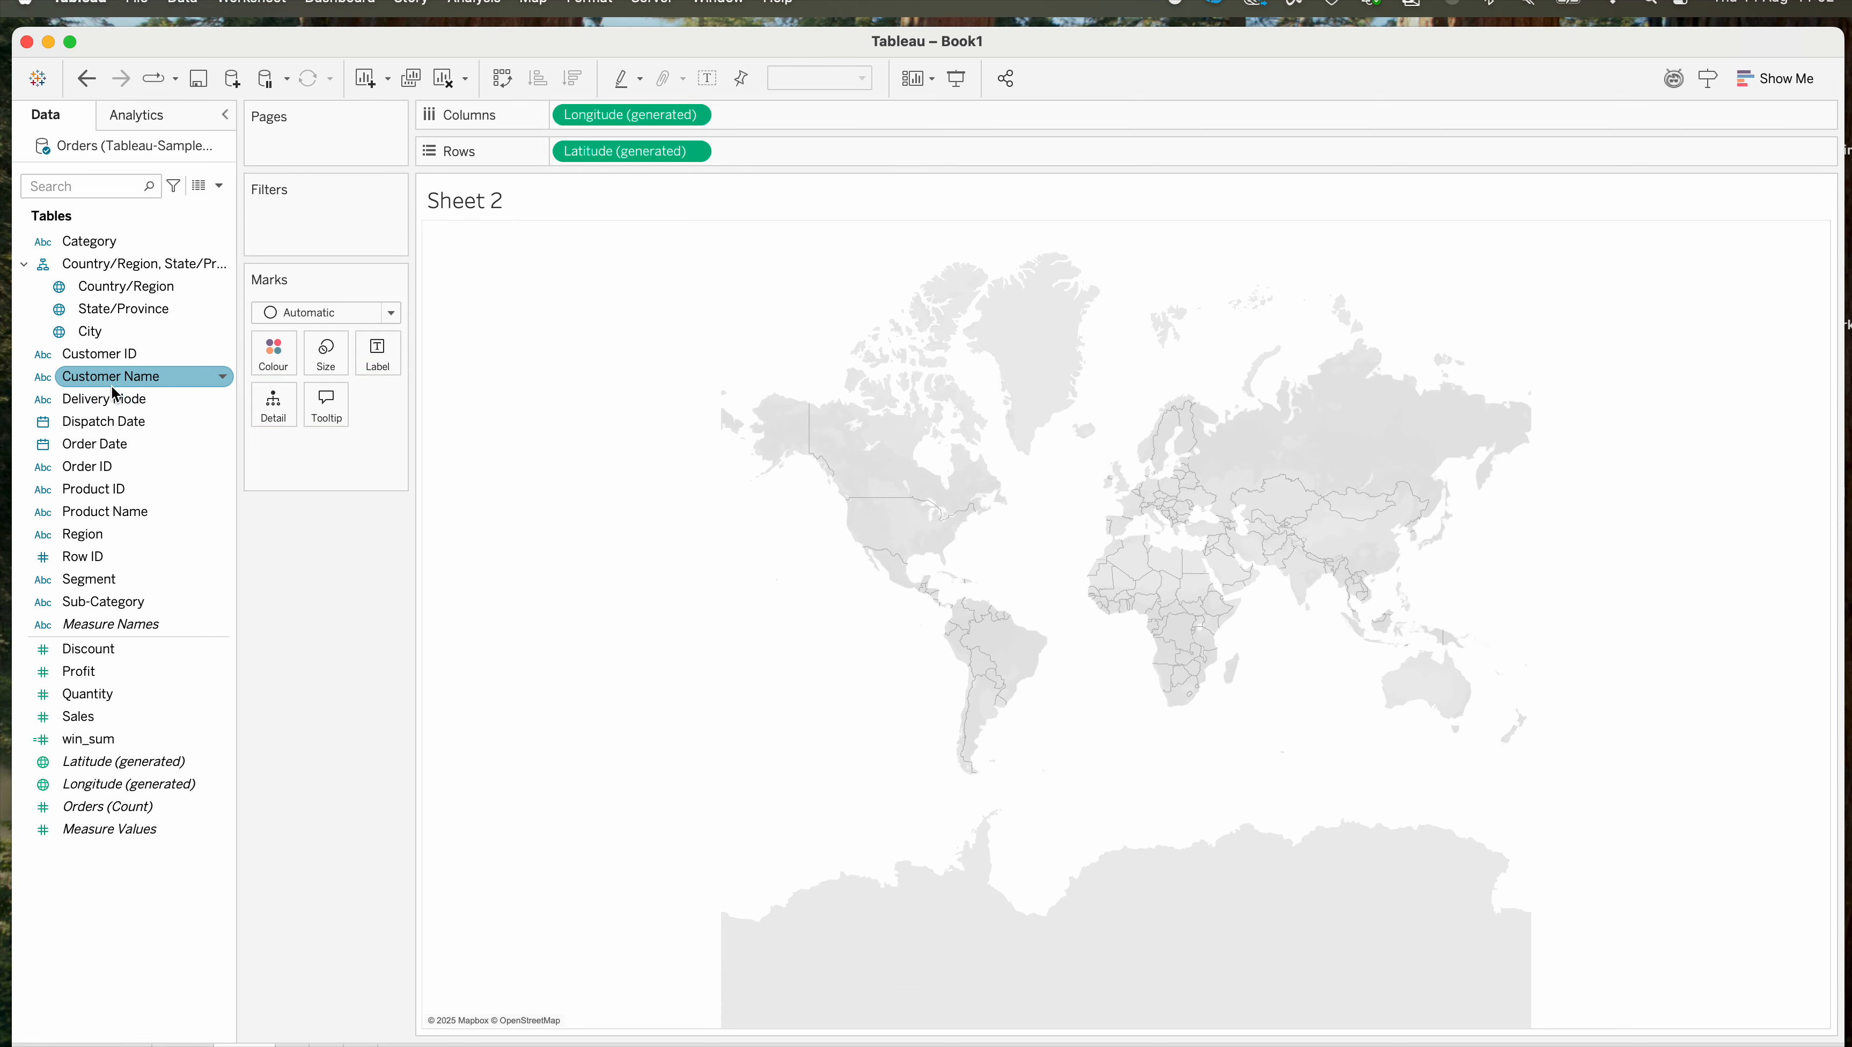
- Add Customer ID to the map's Detail mark, and remove it again
click(104, 362)
drag(104, 362, 275, 410)
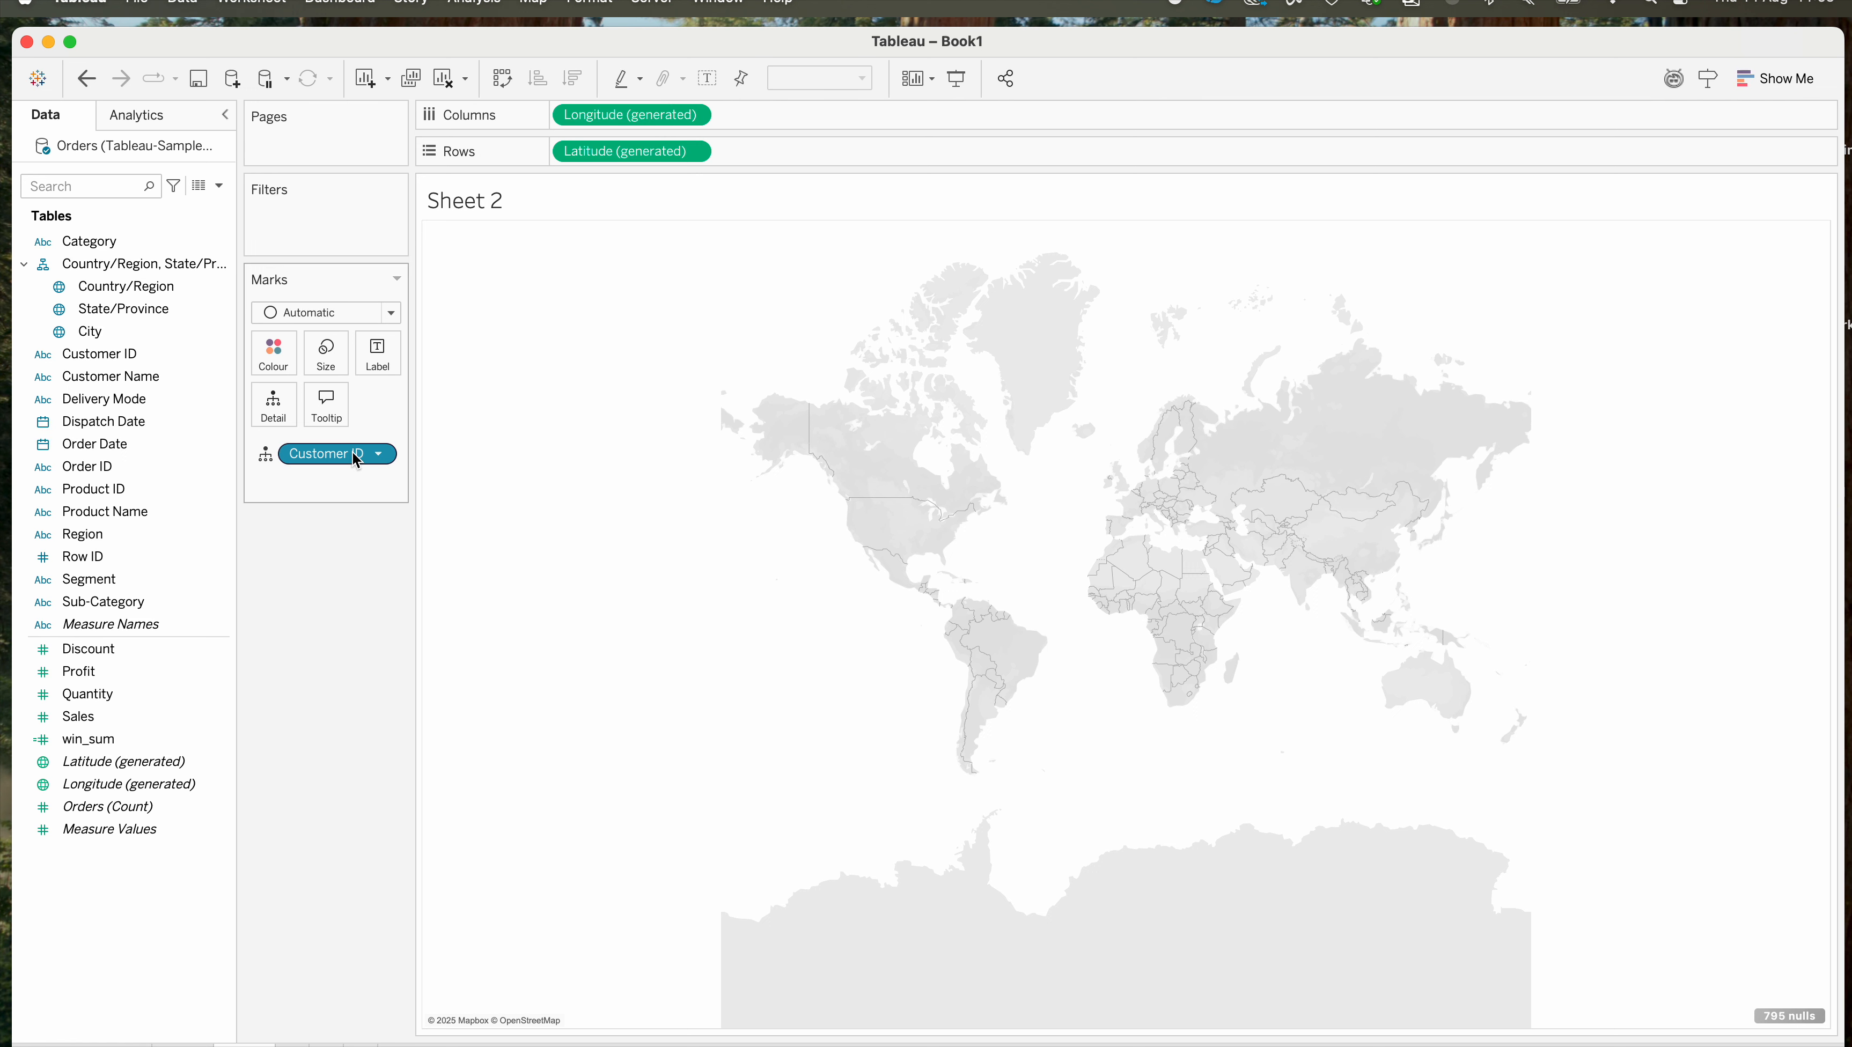
drag(346, 454, 146, 969)
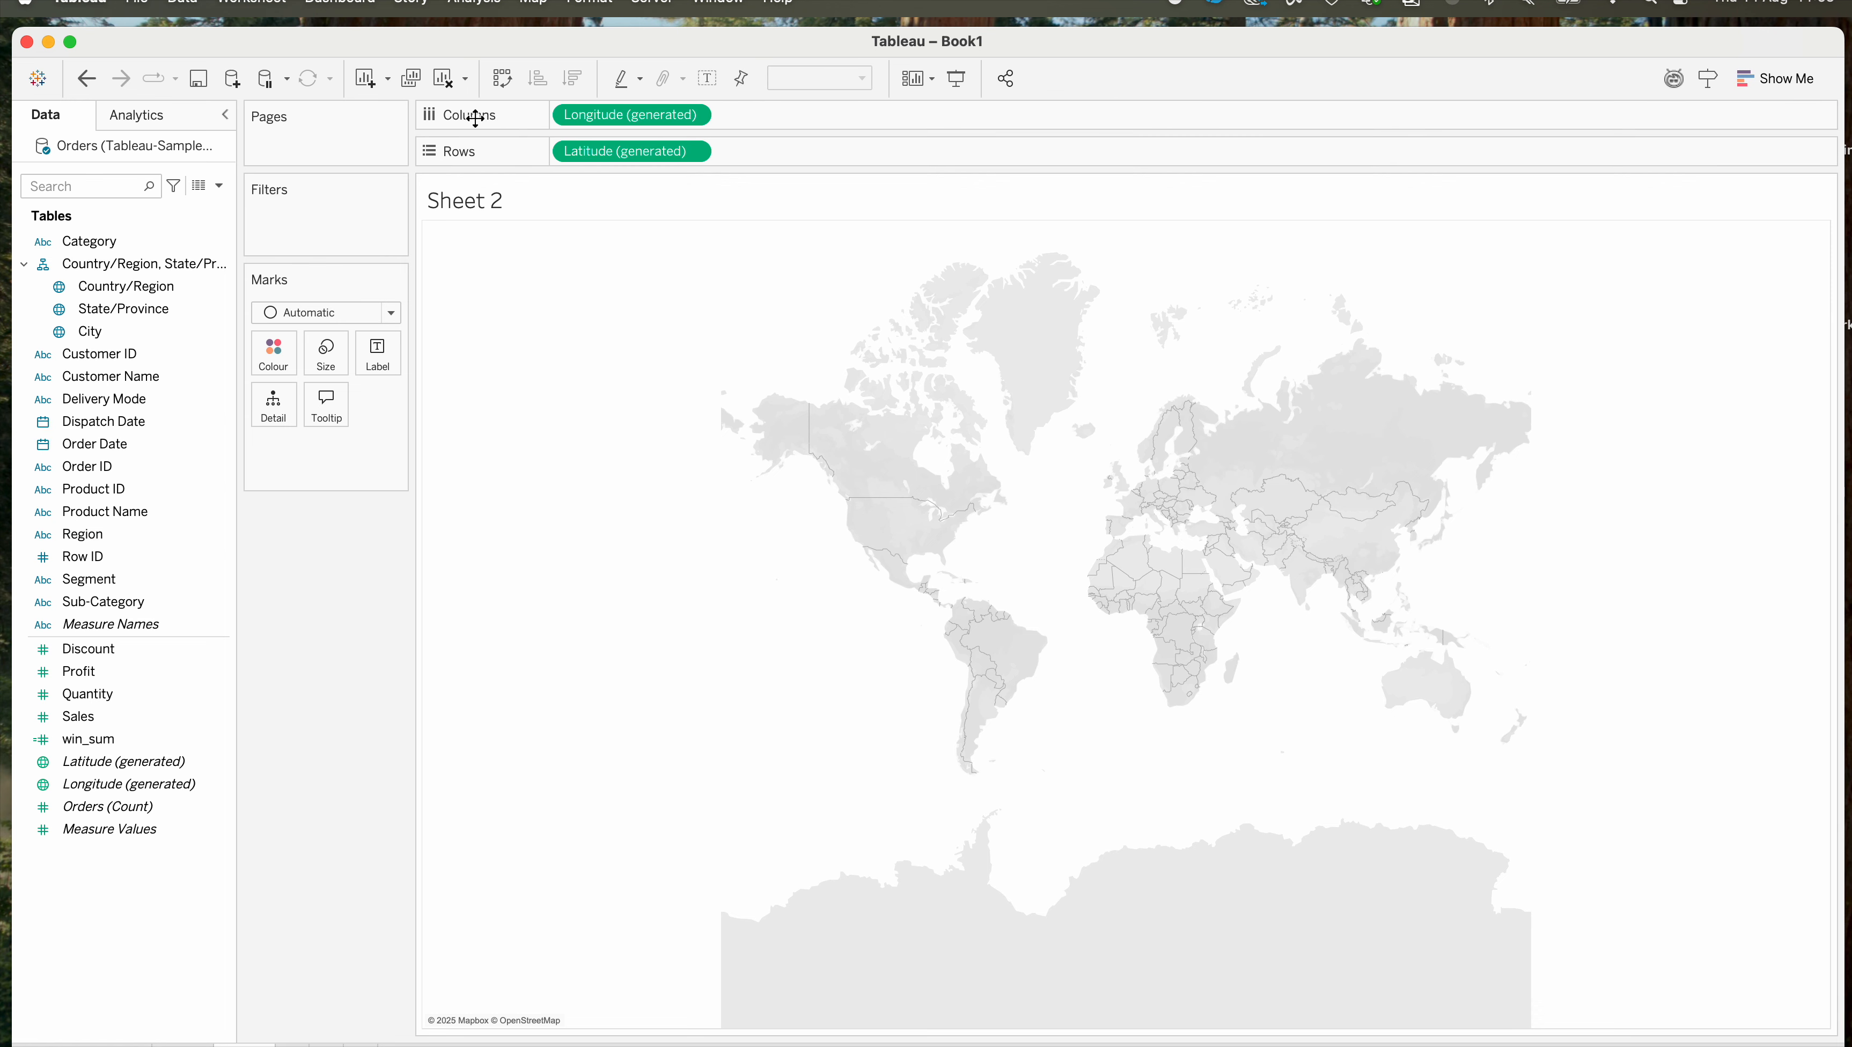
- Clear the sheet, plot Country/Region as a new map, and remove Country/Region from the Detail mark again
click(454, 84)
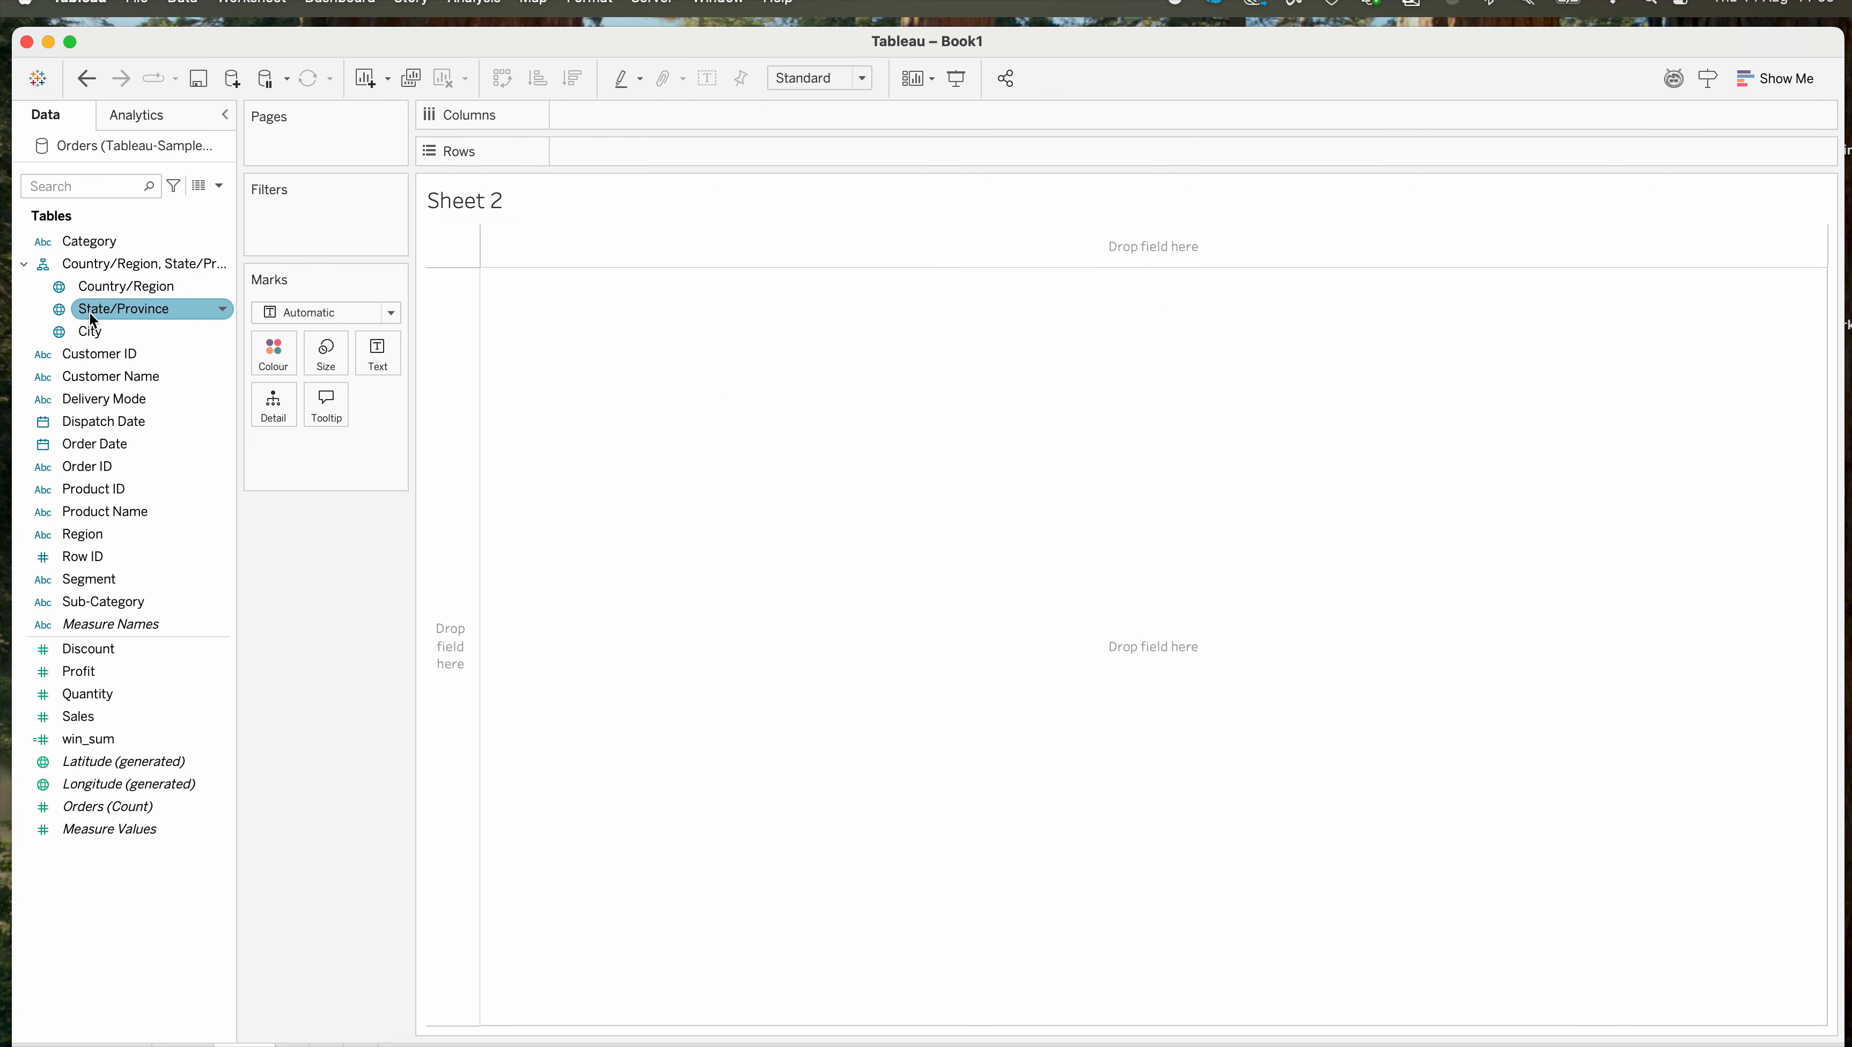
click(102, 290)
double_click(102, 288)
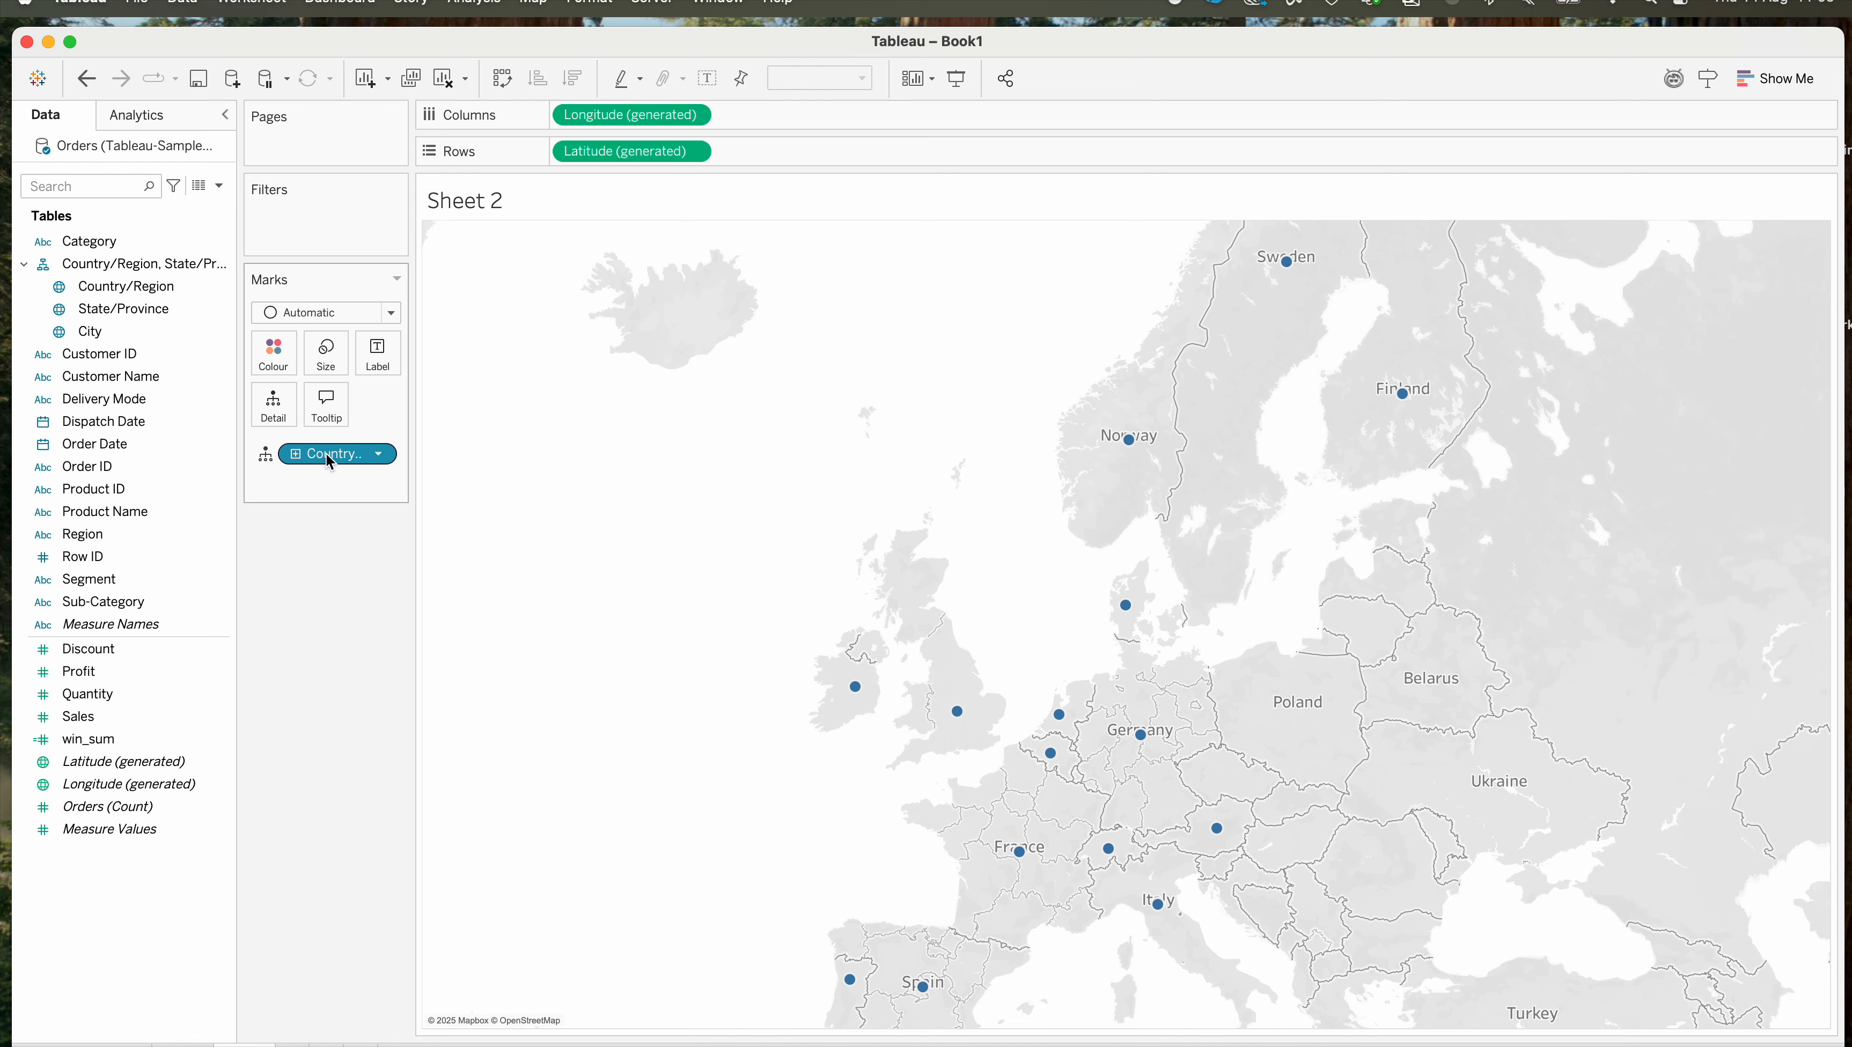
drag(320, 462, 308, 719)
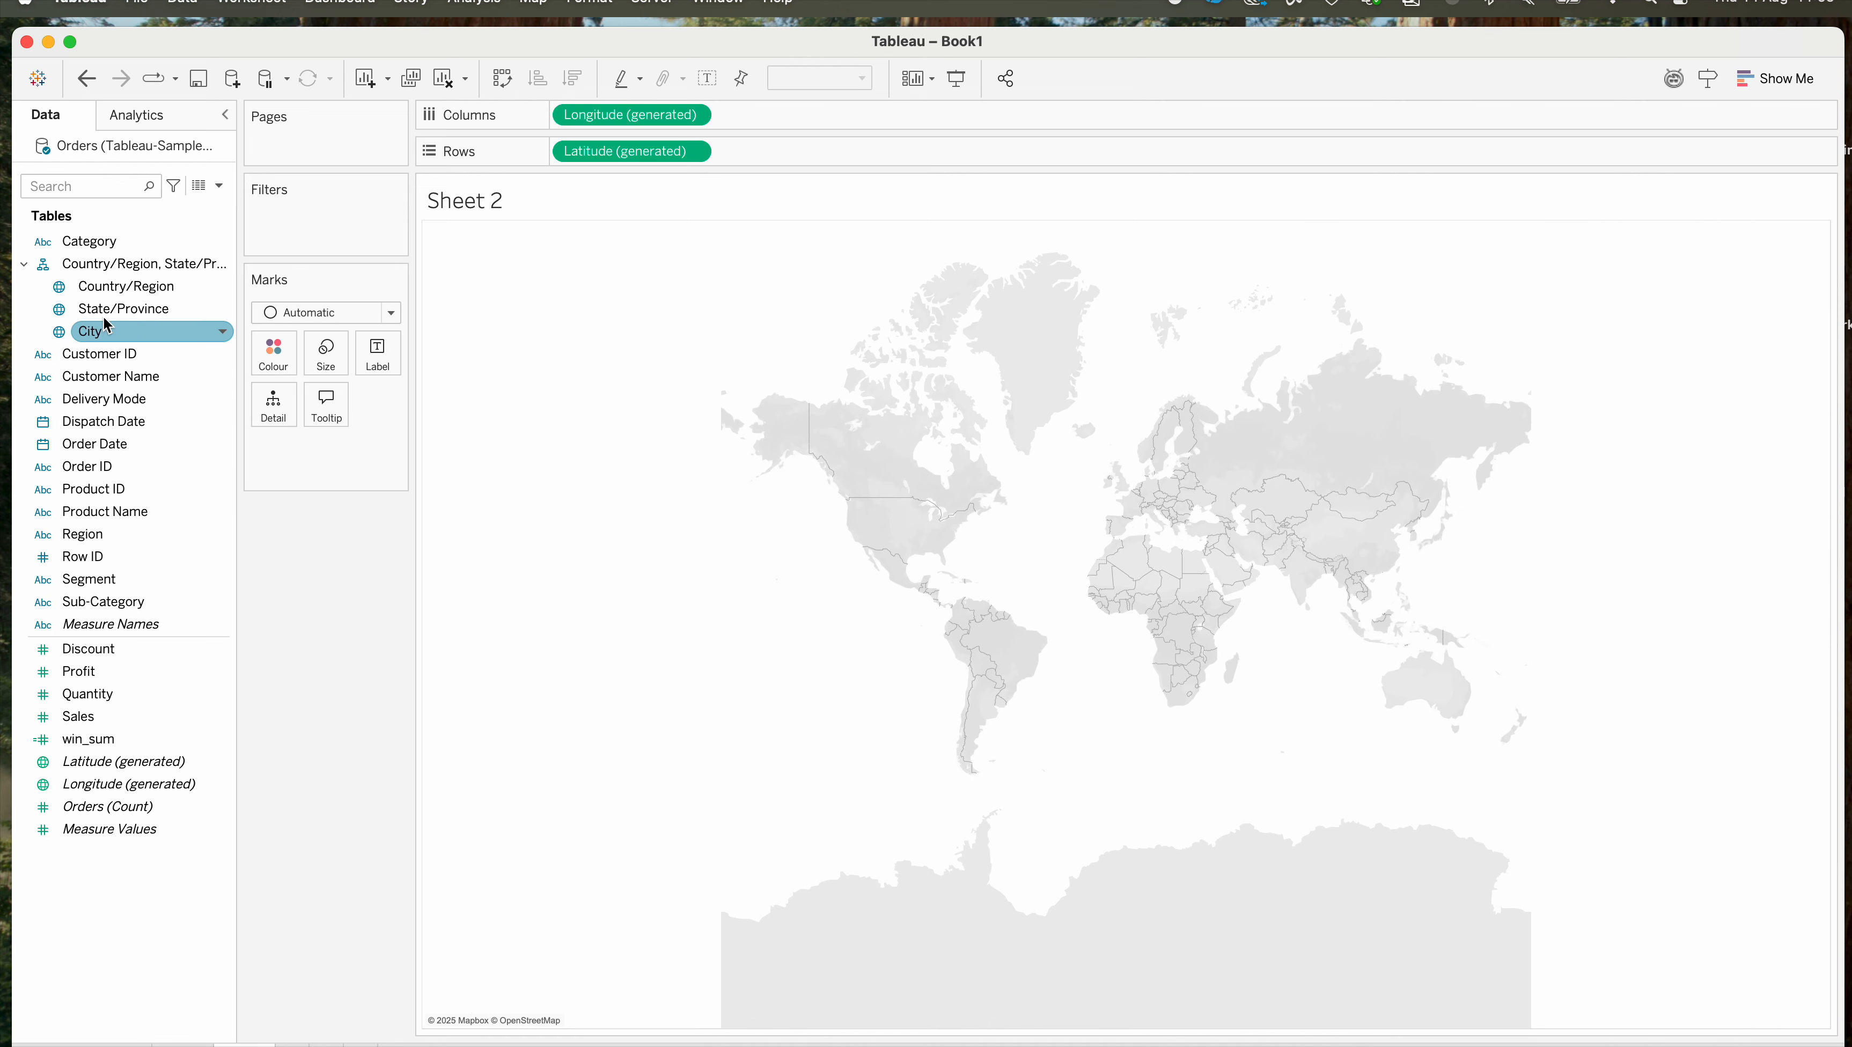
- Collapse the location hierarchy and give the Segment field a geographic role created from City
click(32, 269)
click(30, 267)
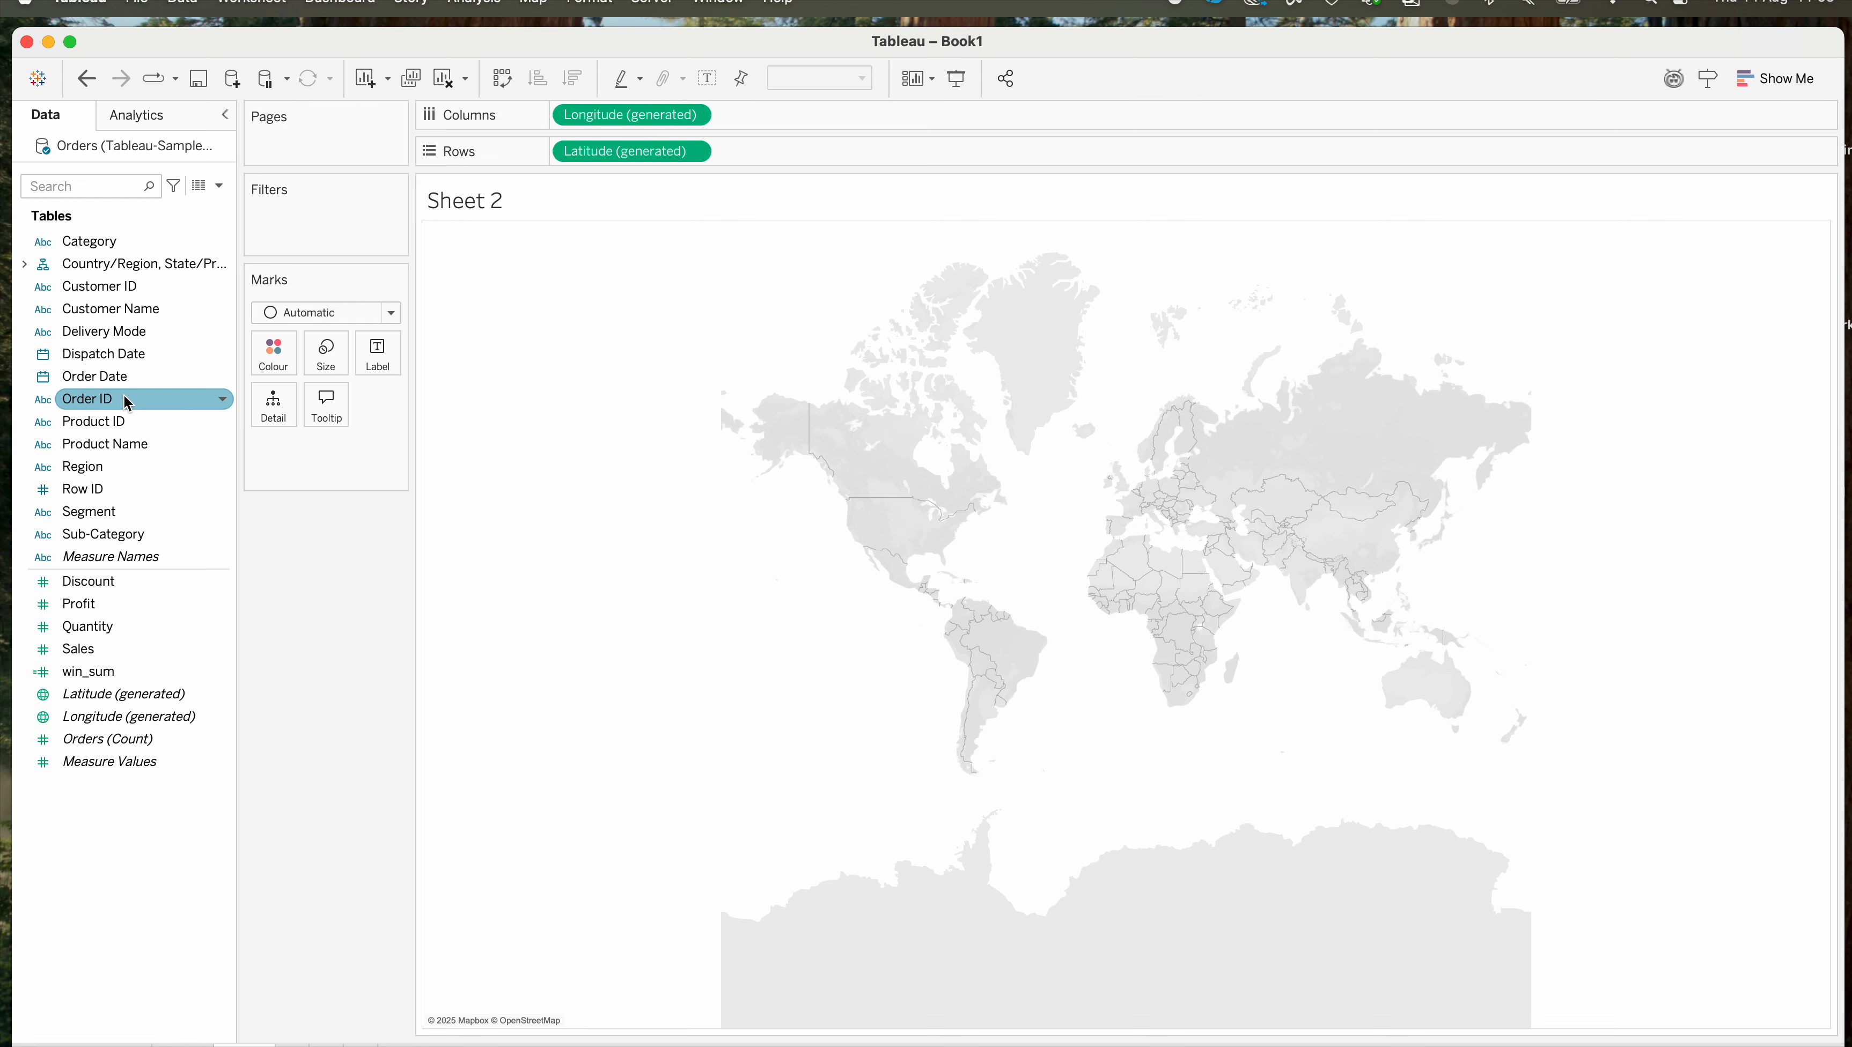
click(25, 266)
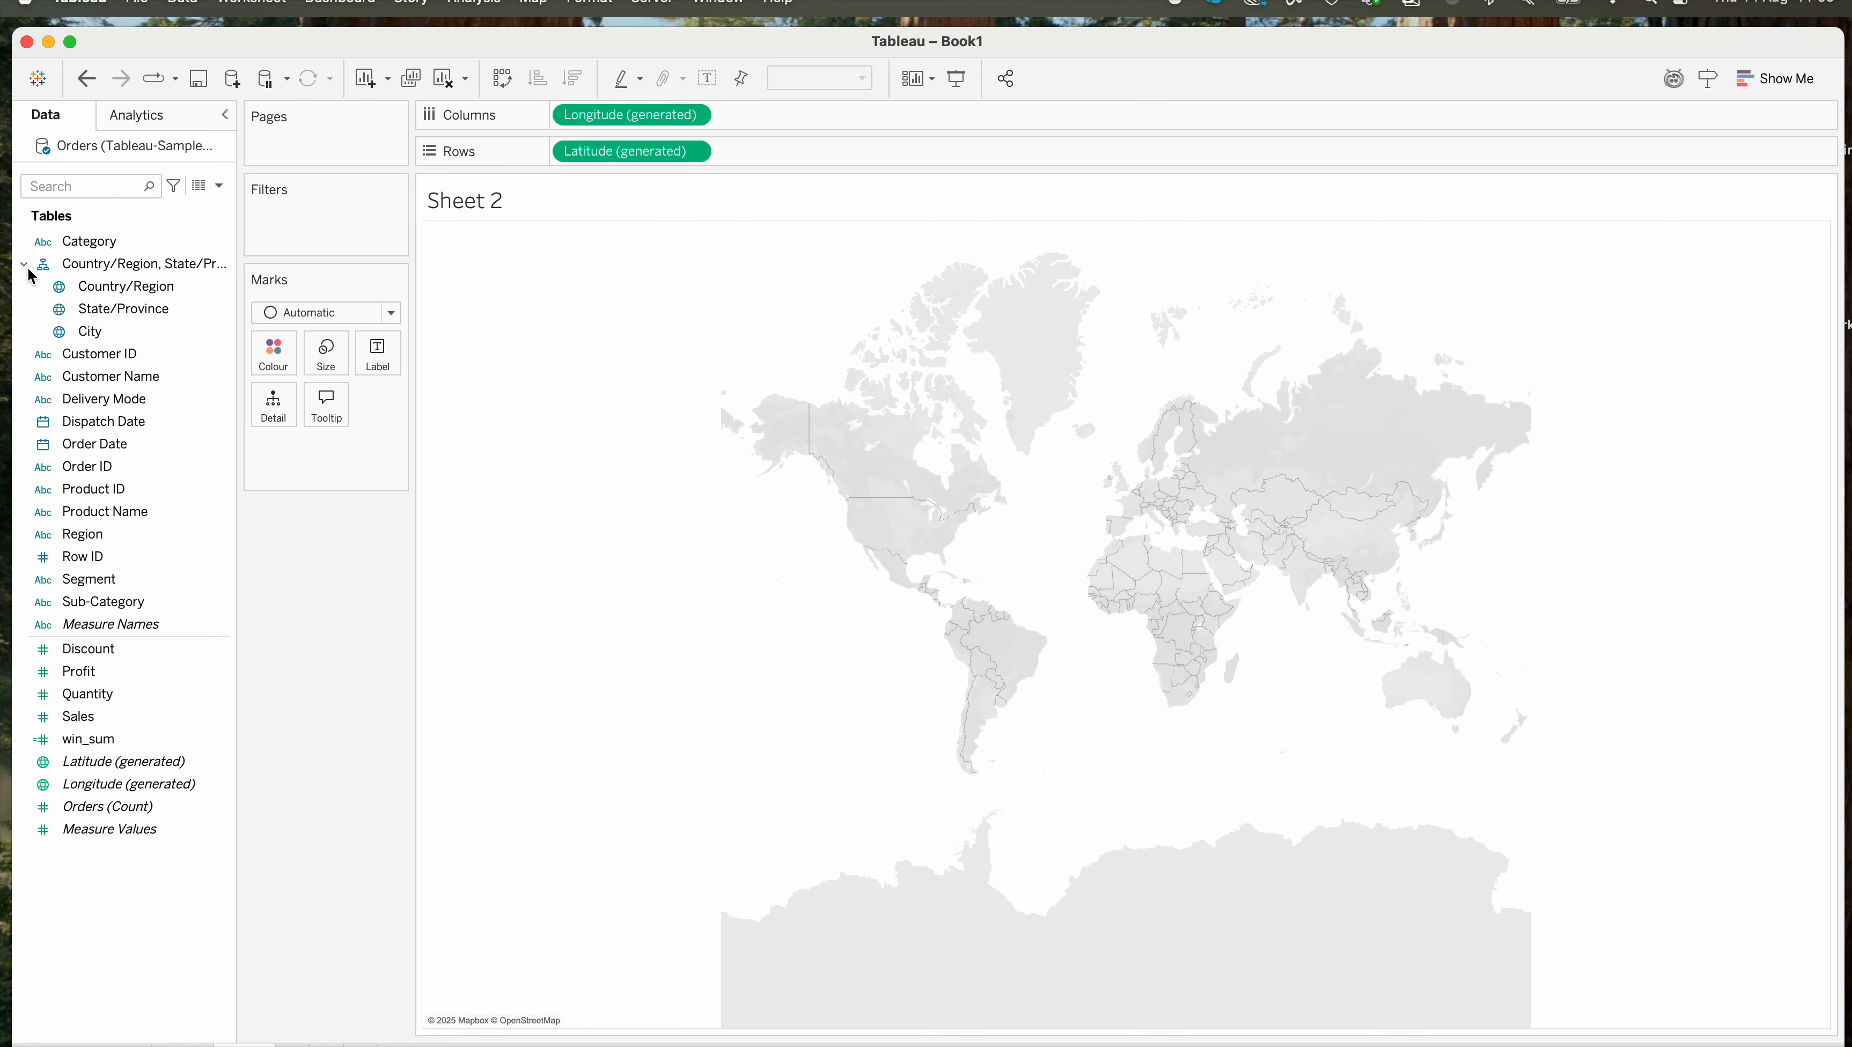
click(25, 265)
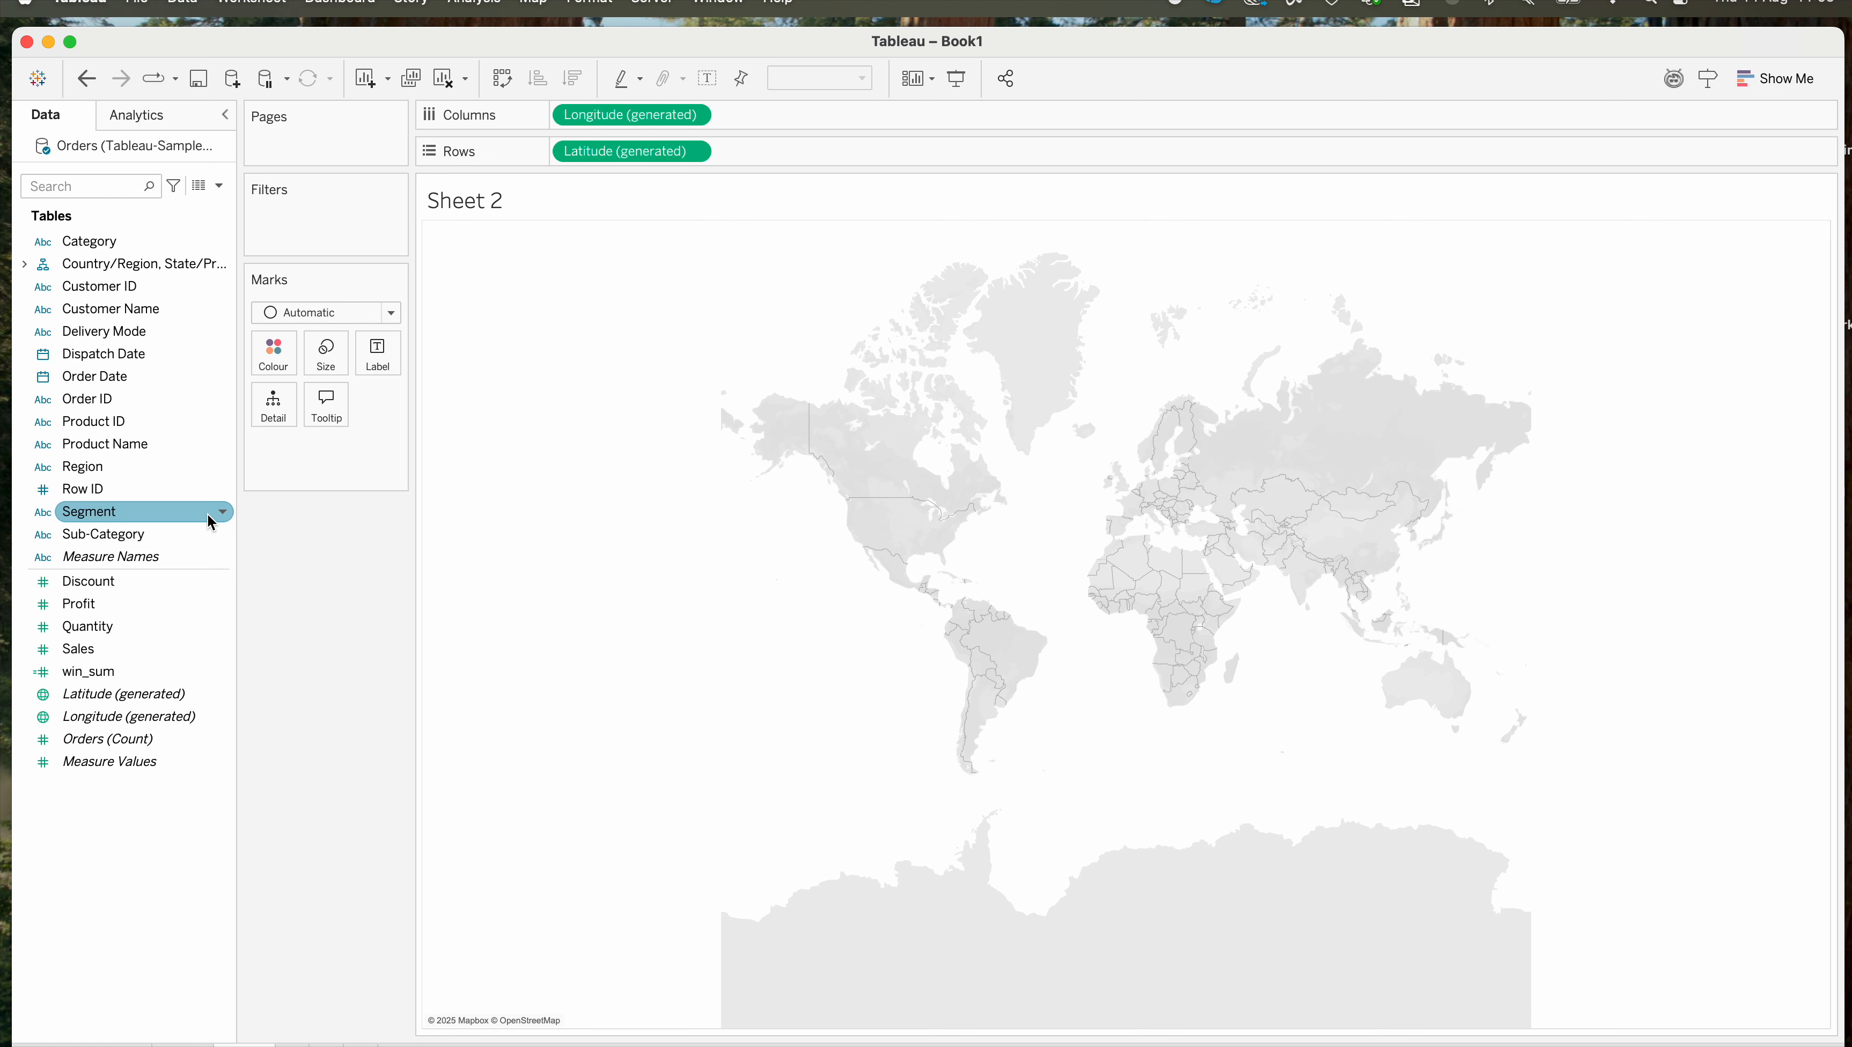
click(225, 517)
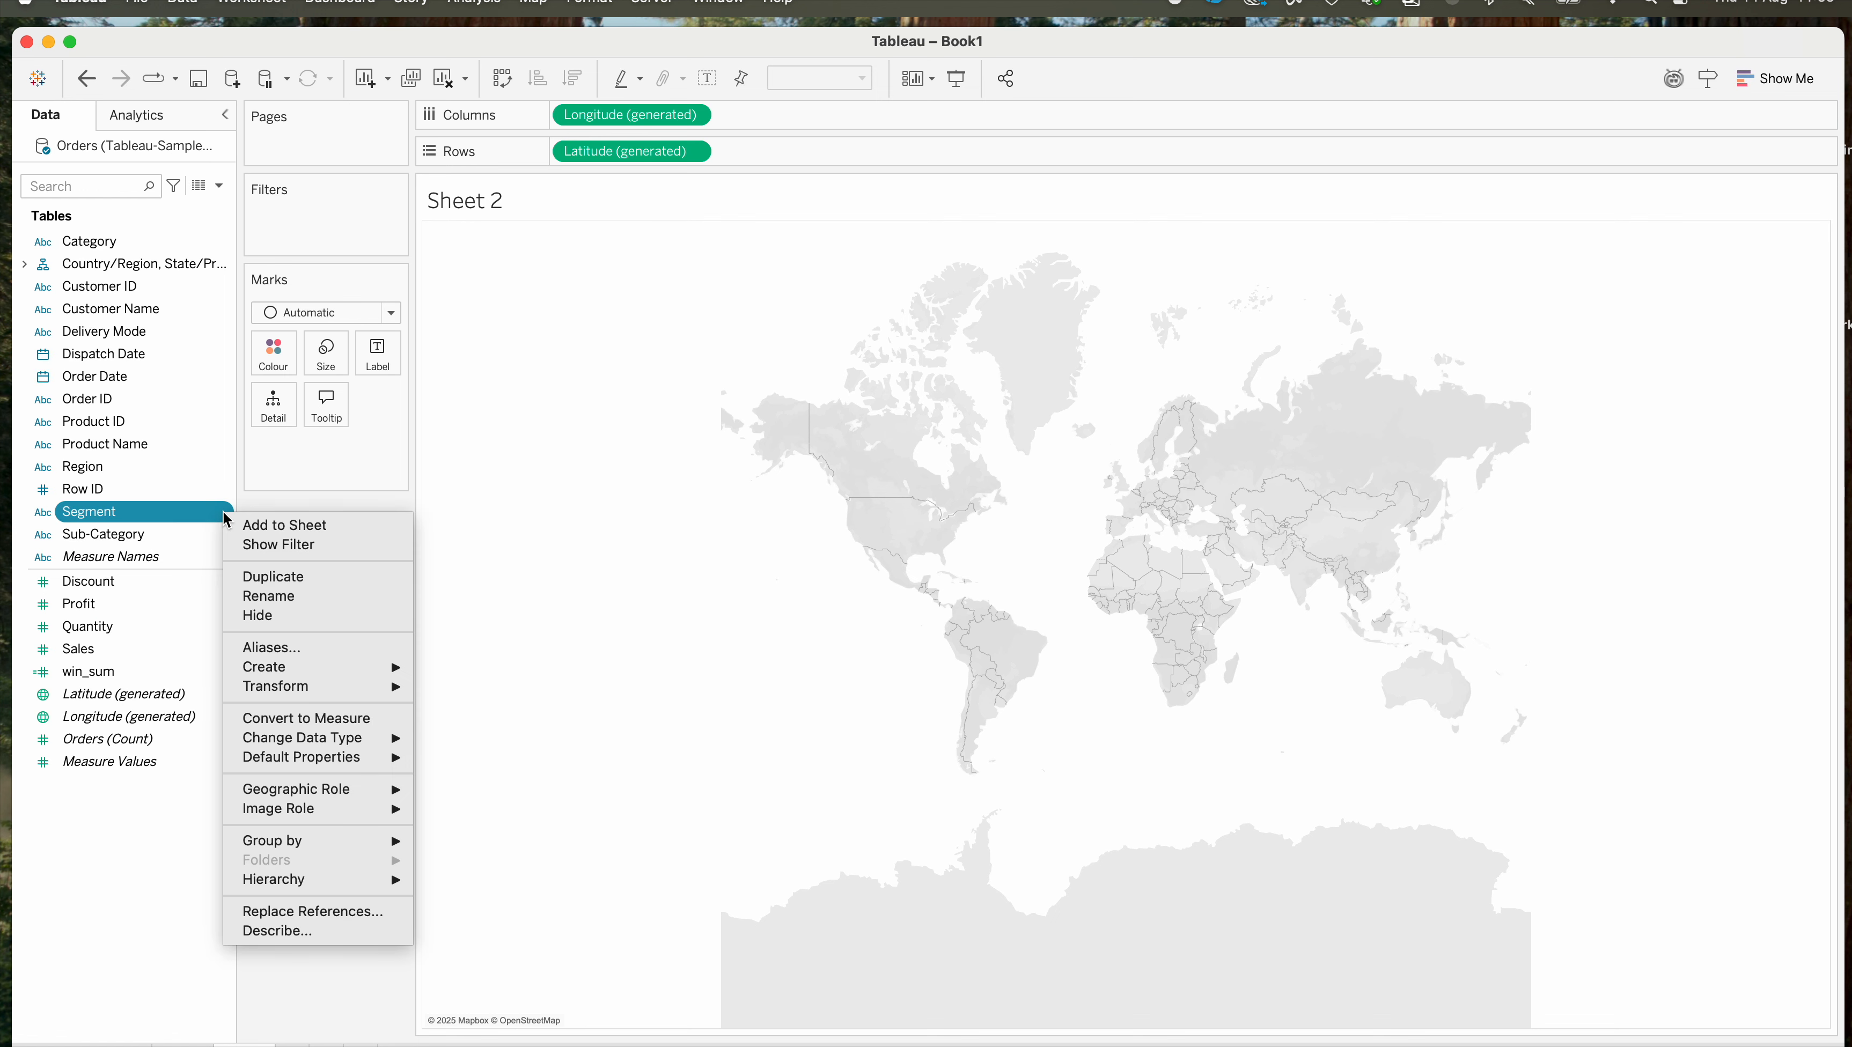
mouse_move(322, 797)
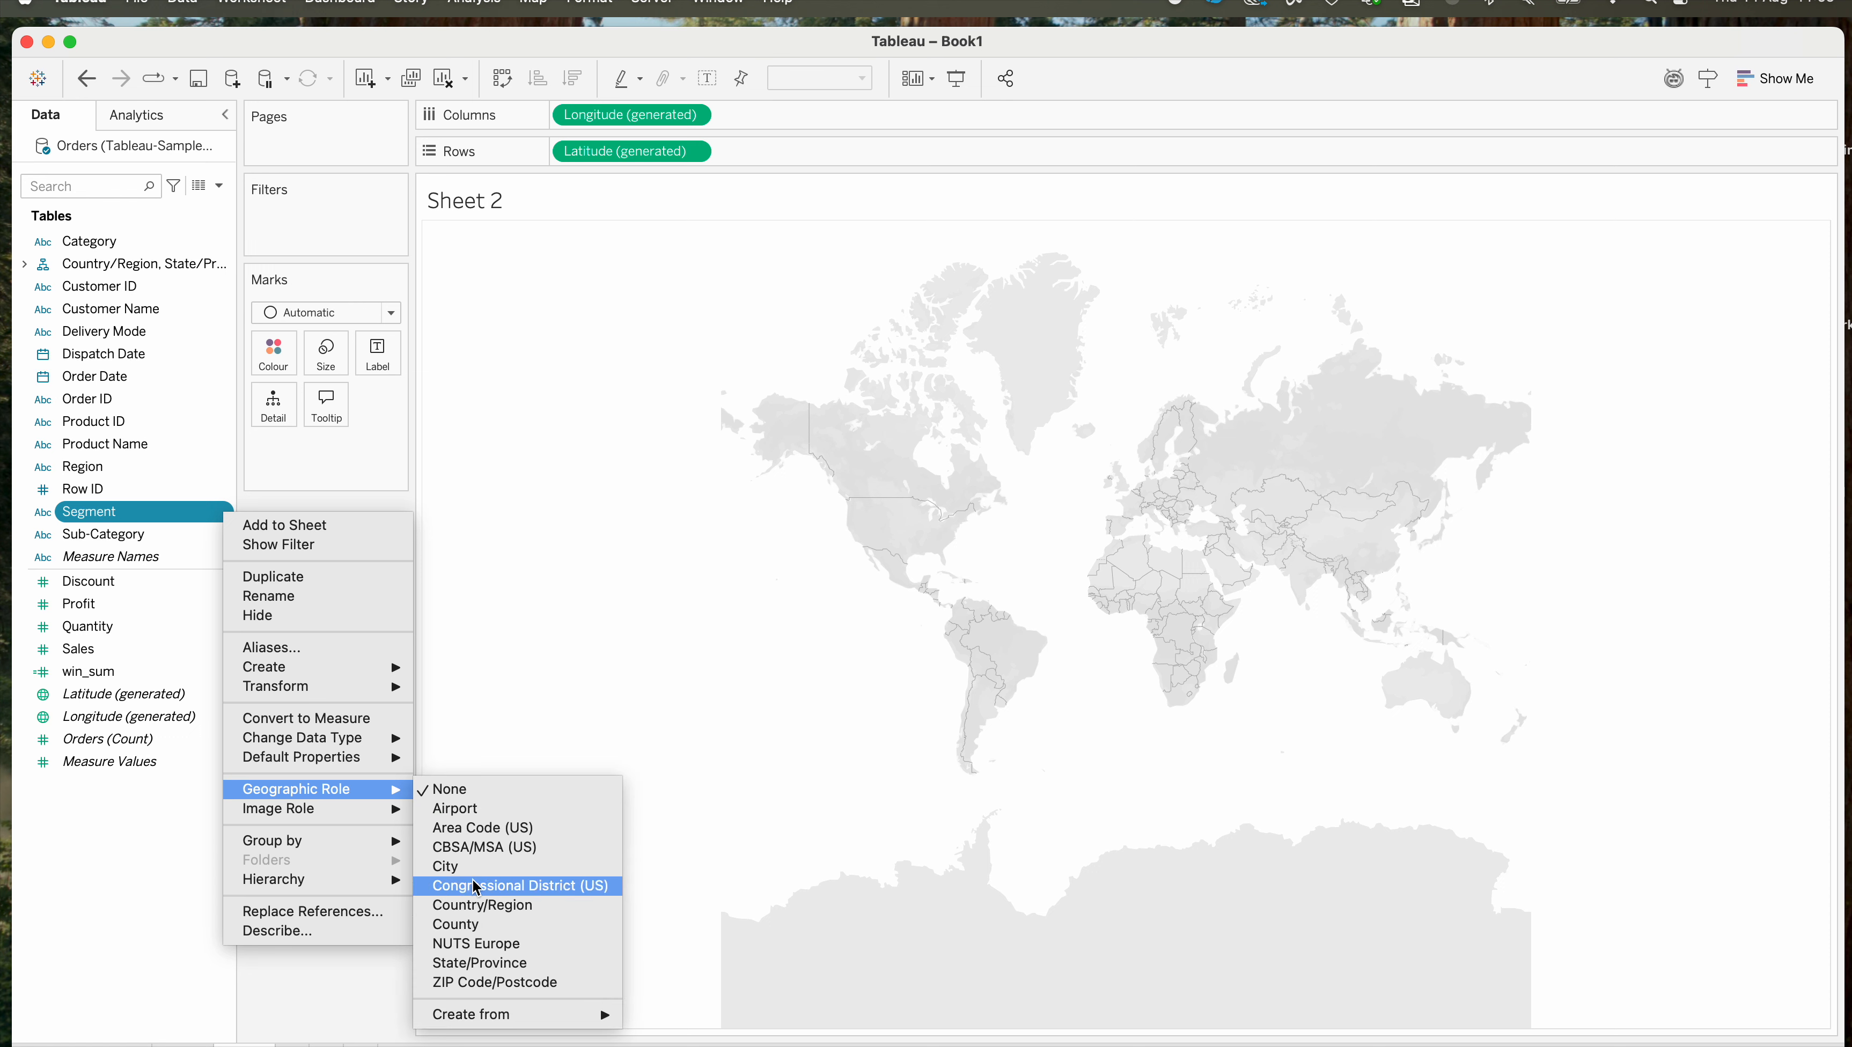
mouse_move(527, 1022)
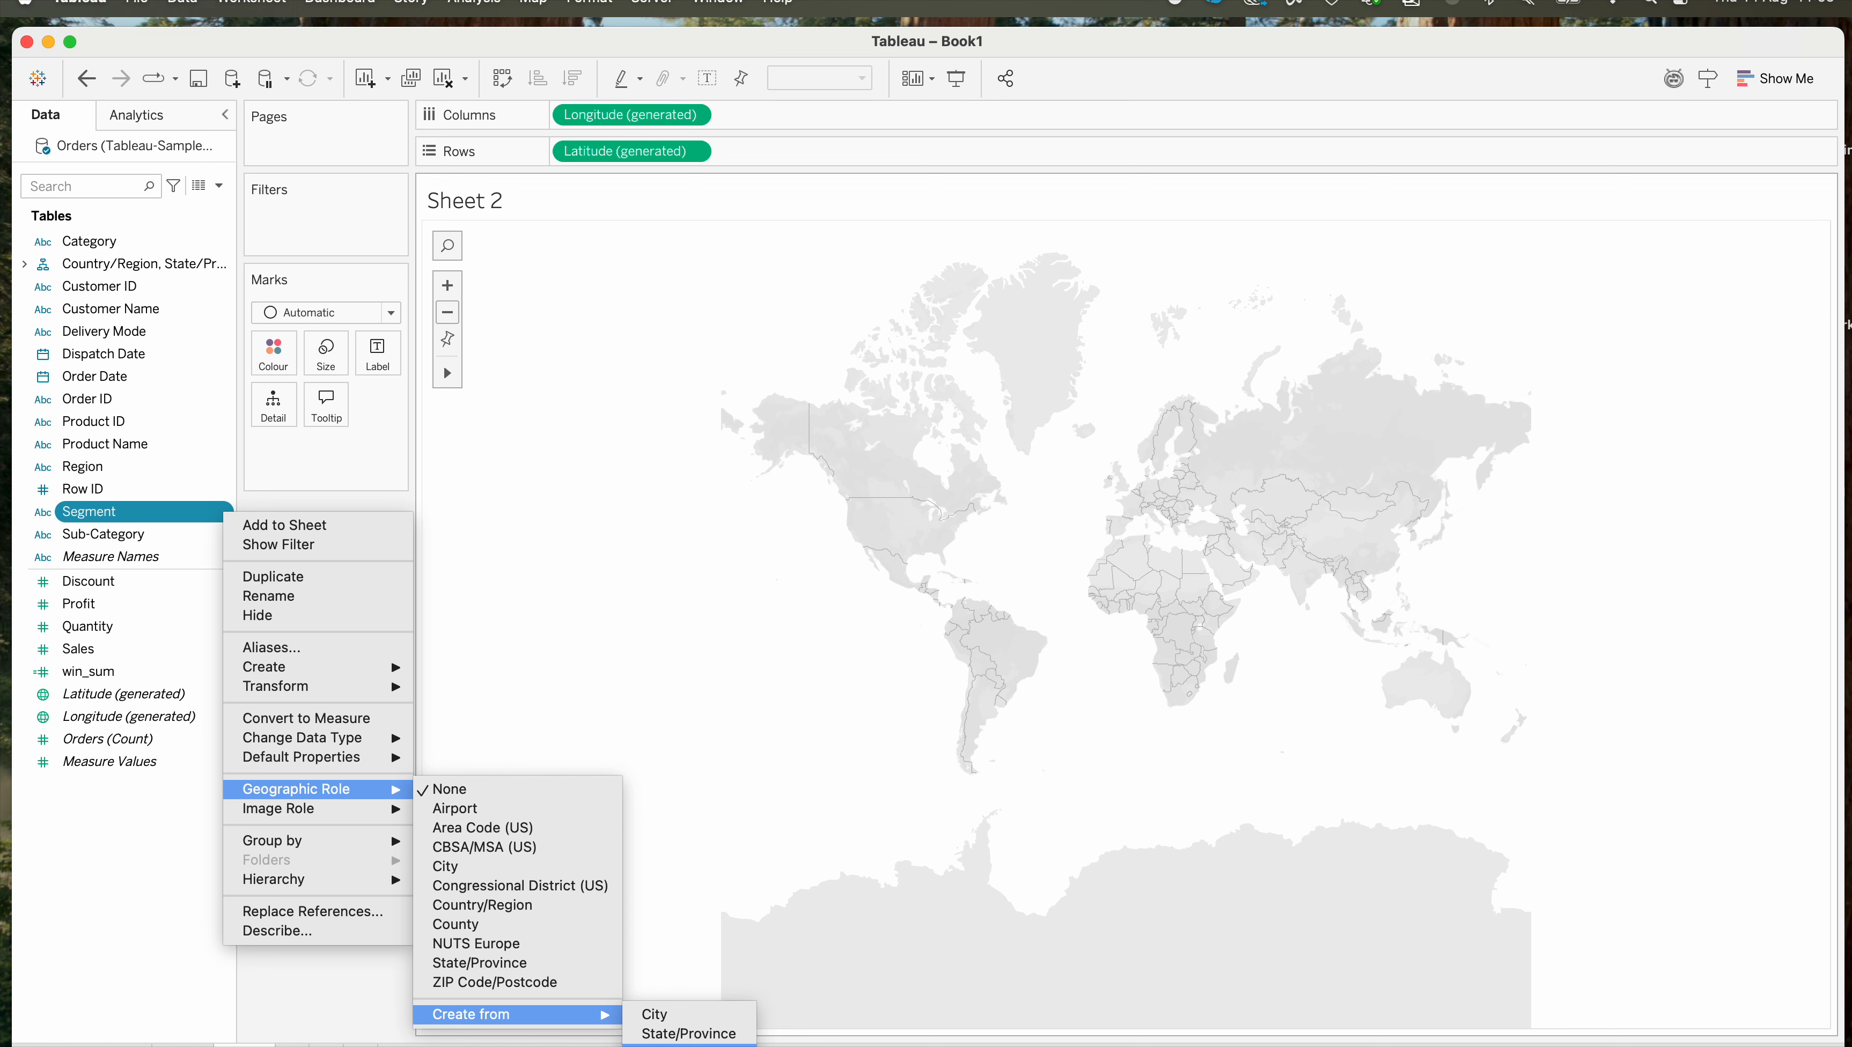
click(673, 1016)
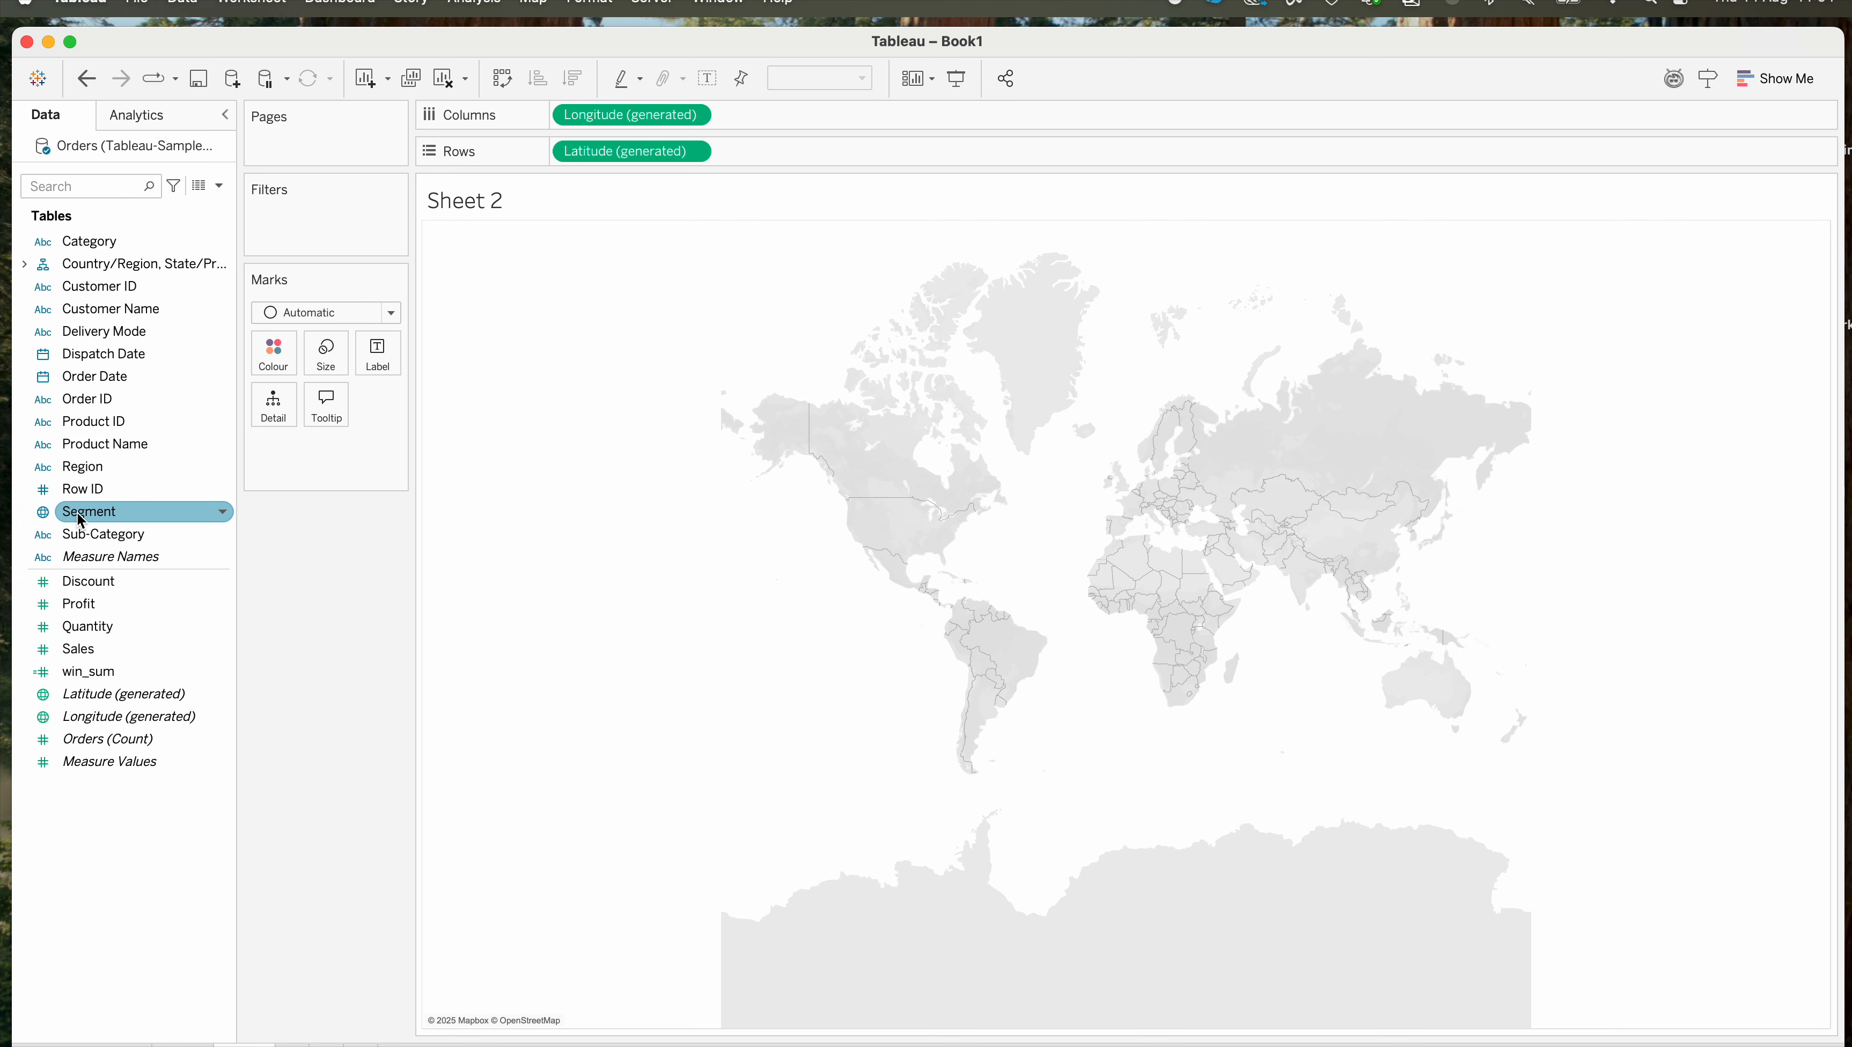
- Plot Segment on the map with its marks coloured by Segment, and add City to Detail
click(87, 493)
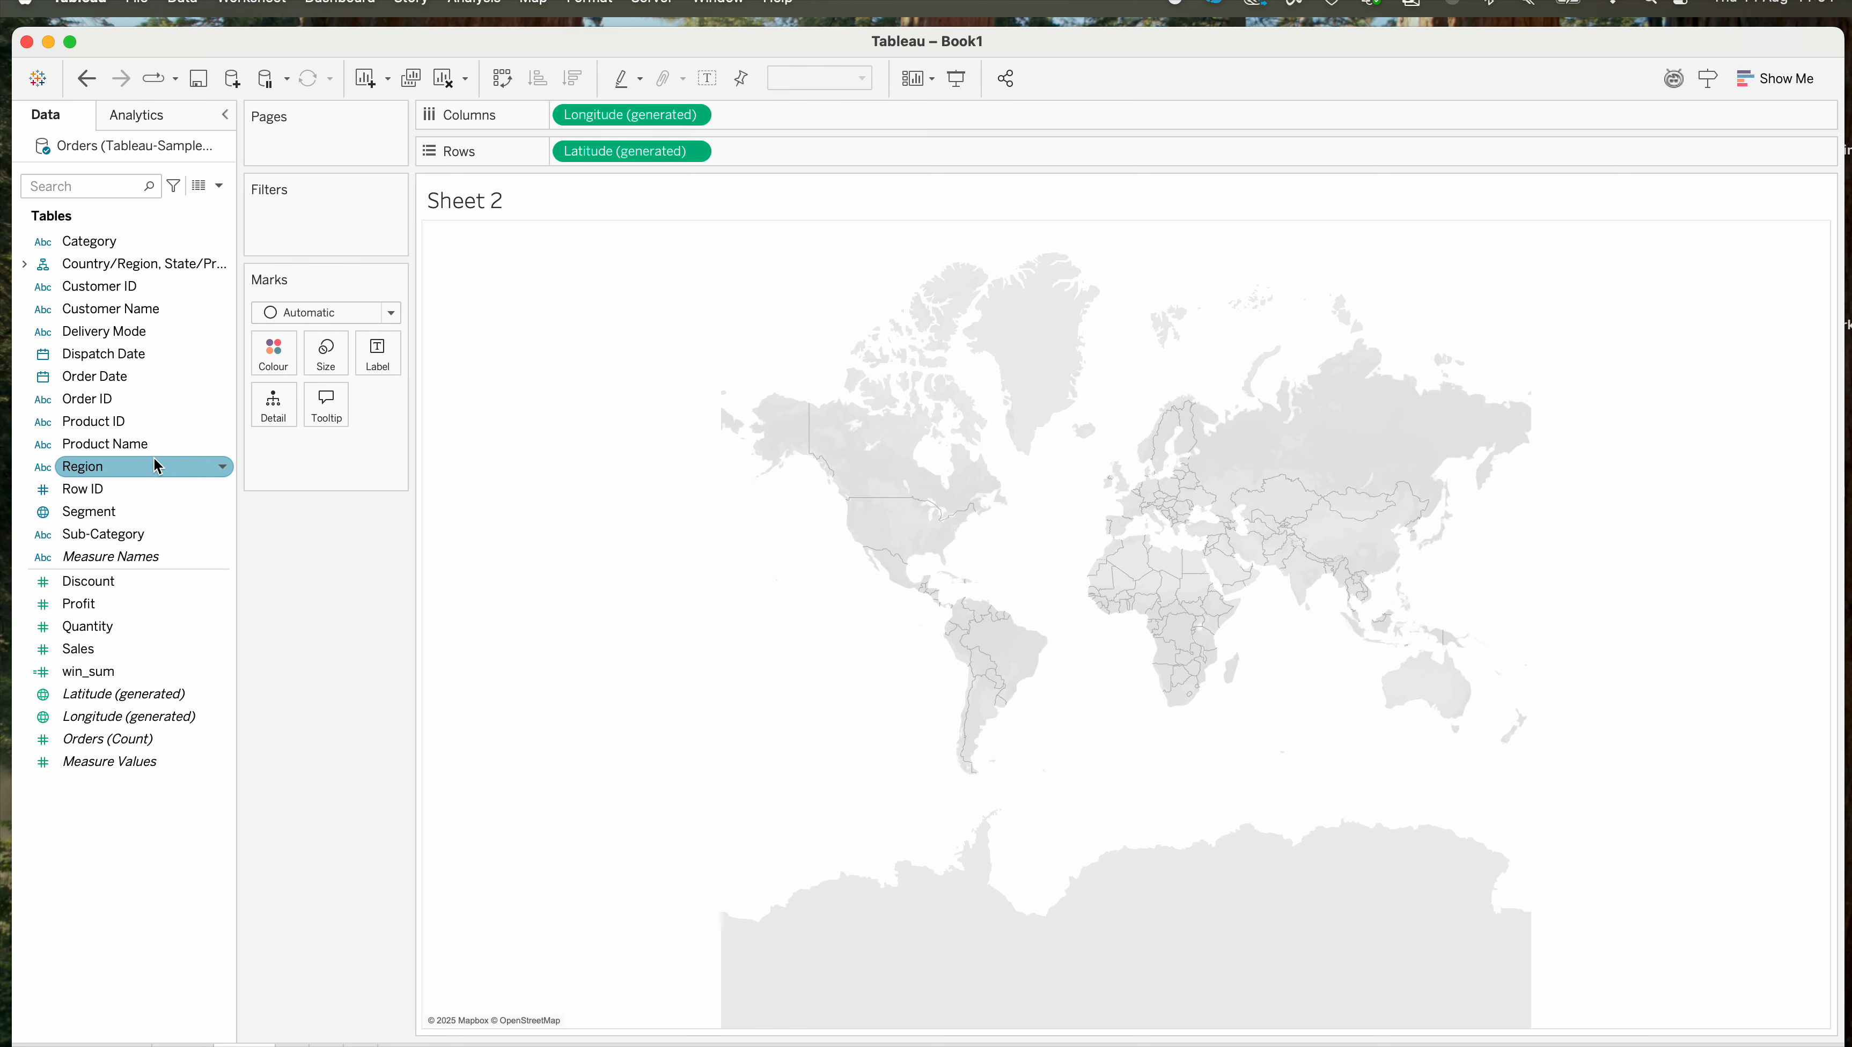
double_click(99, 512)
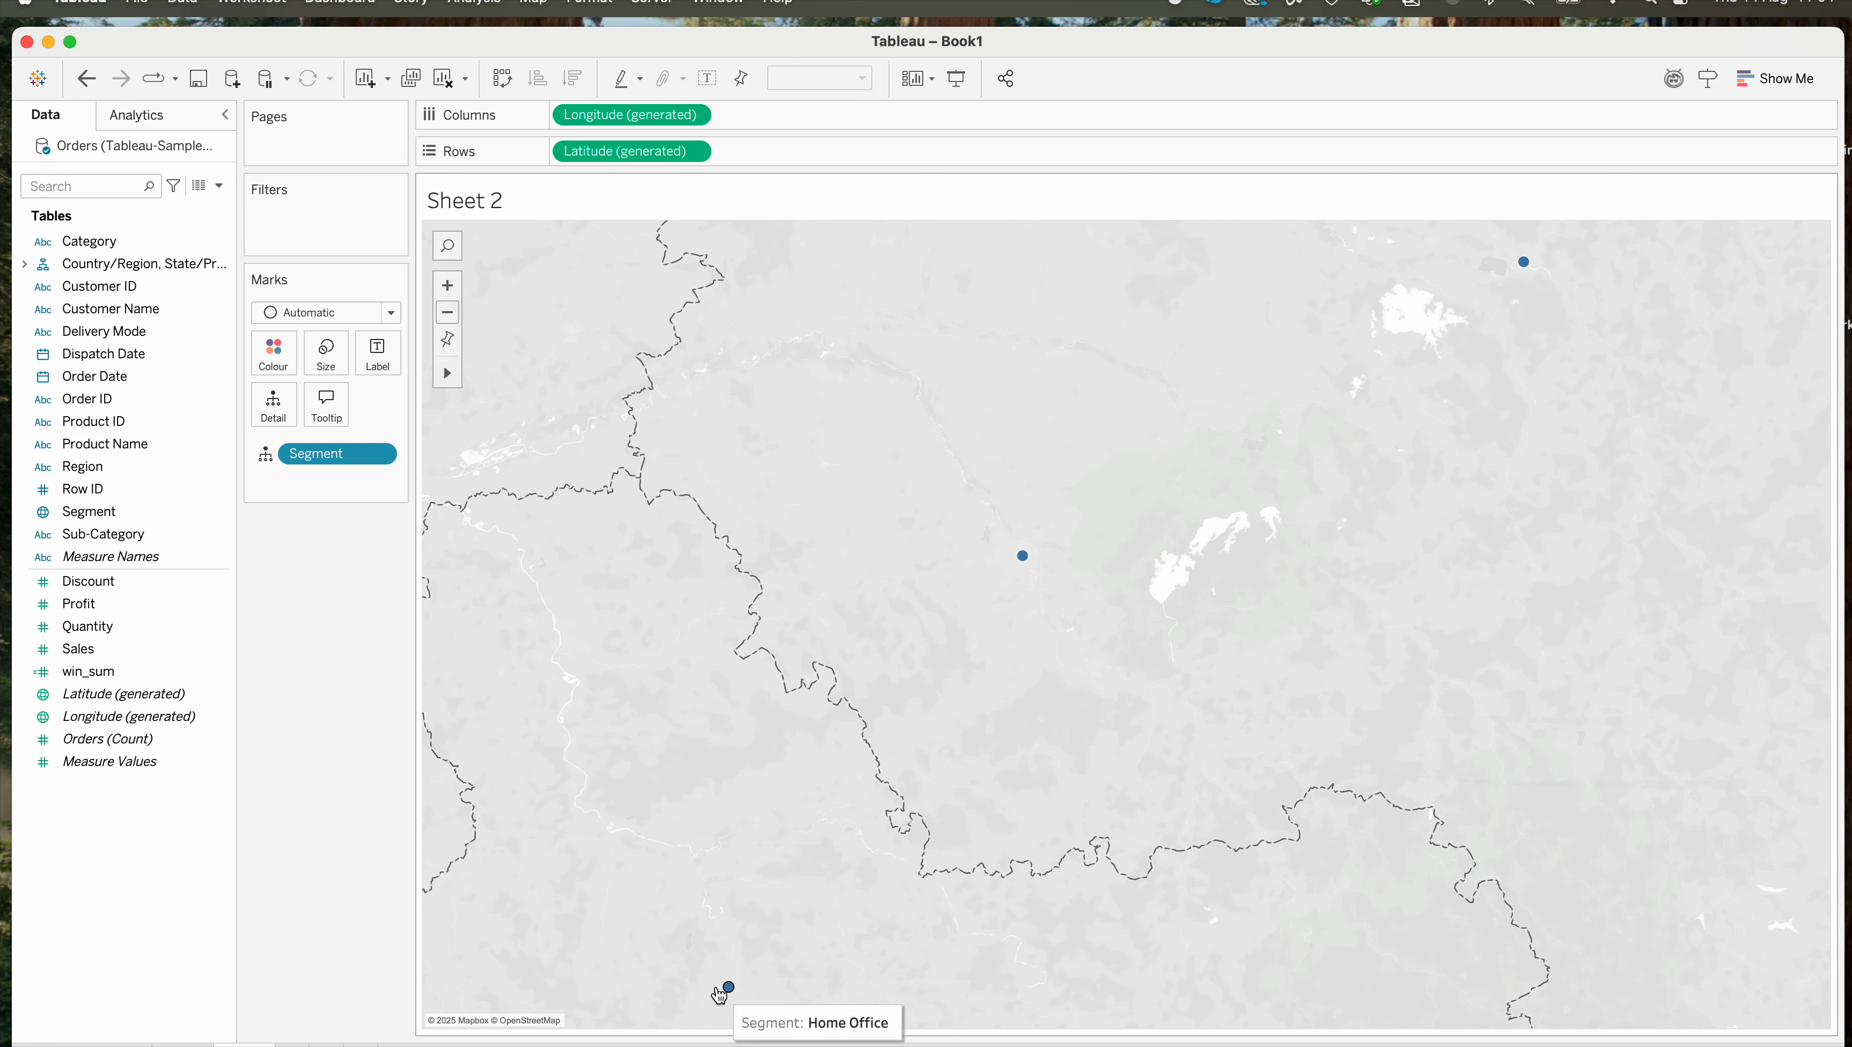
mouse_move(1022, 556)
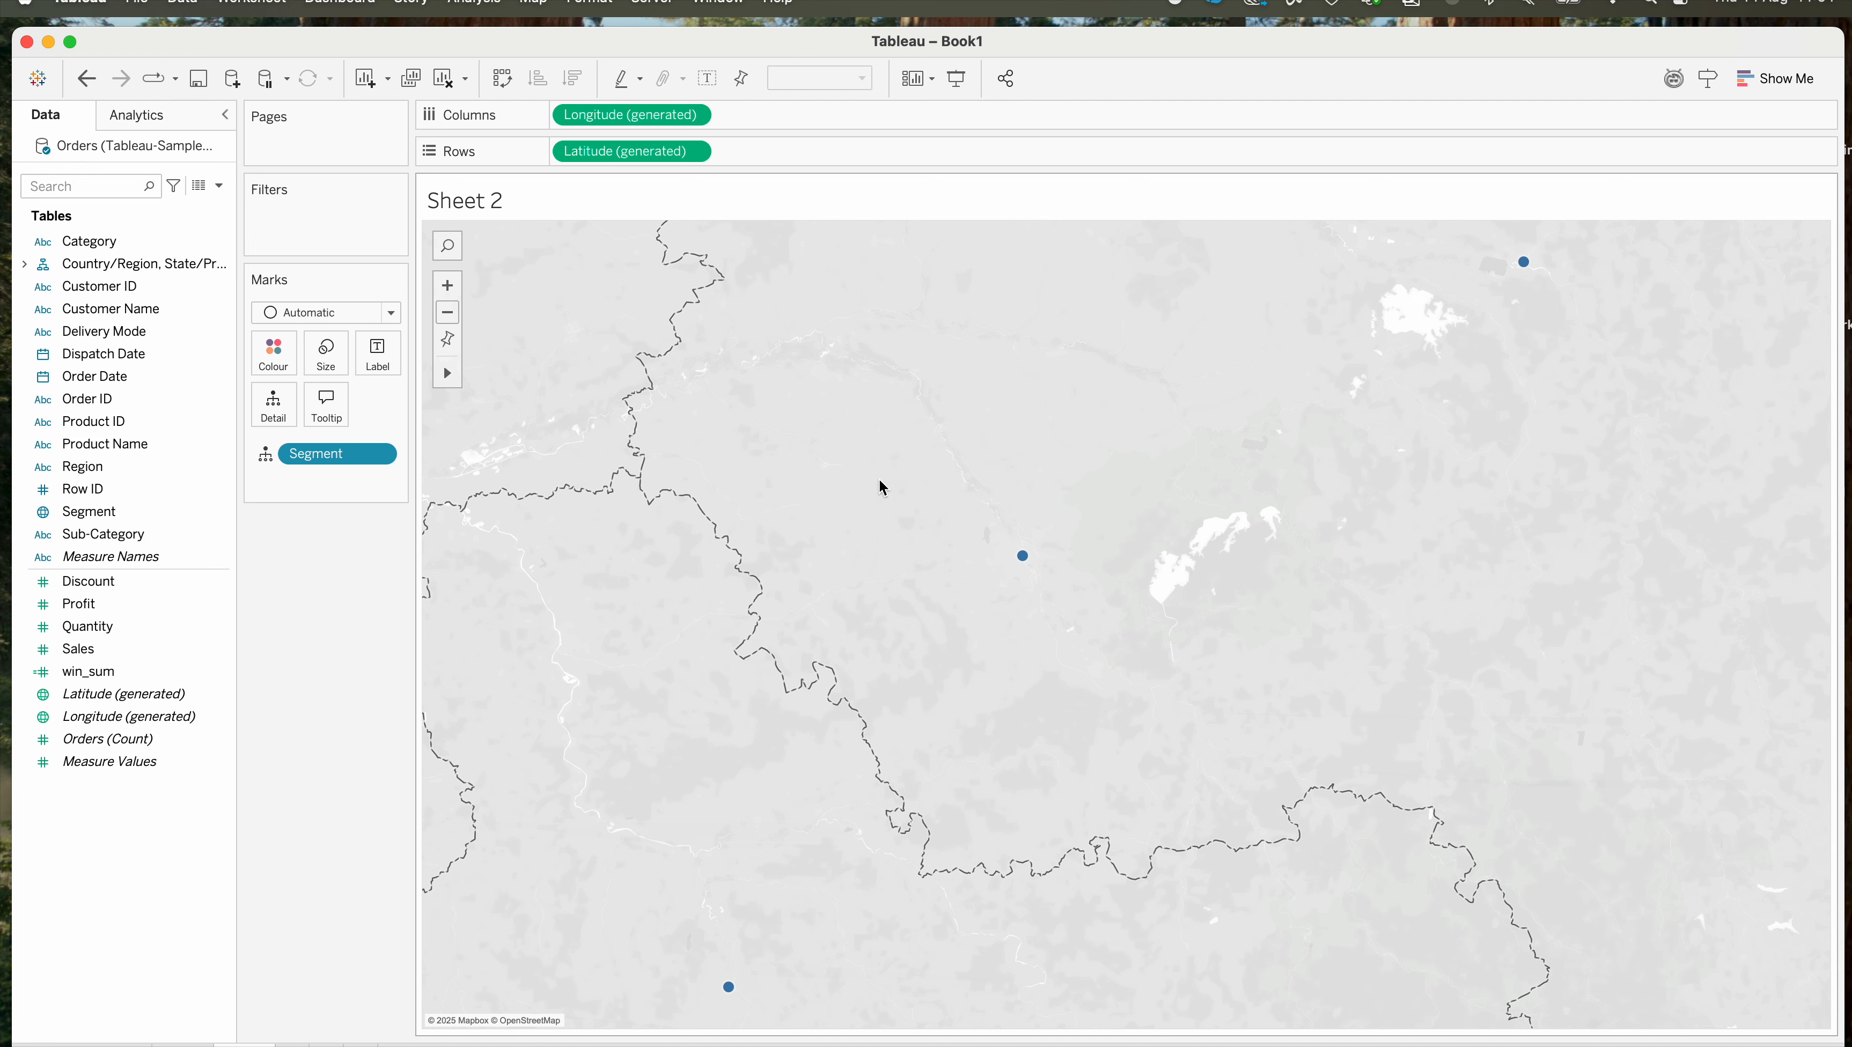
drag(87, 512, 281, 363)
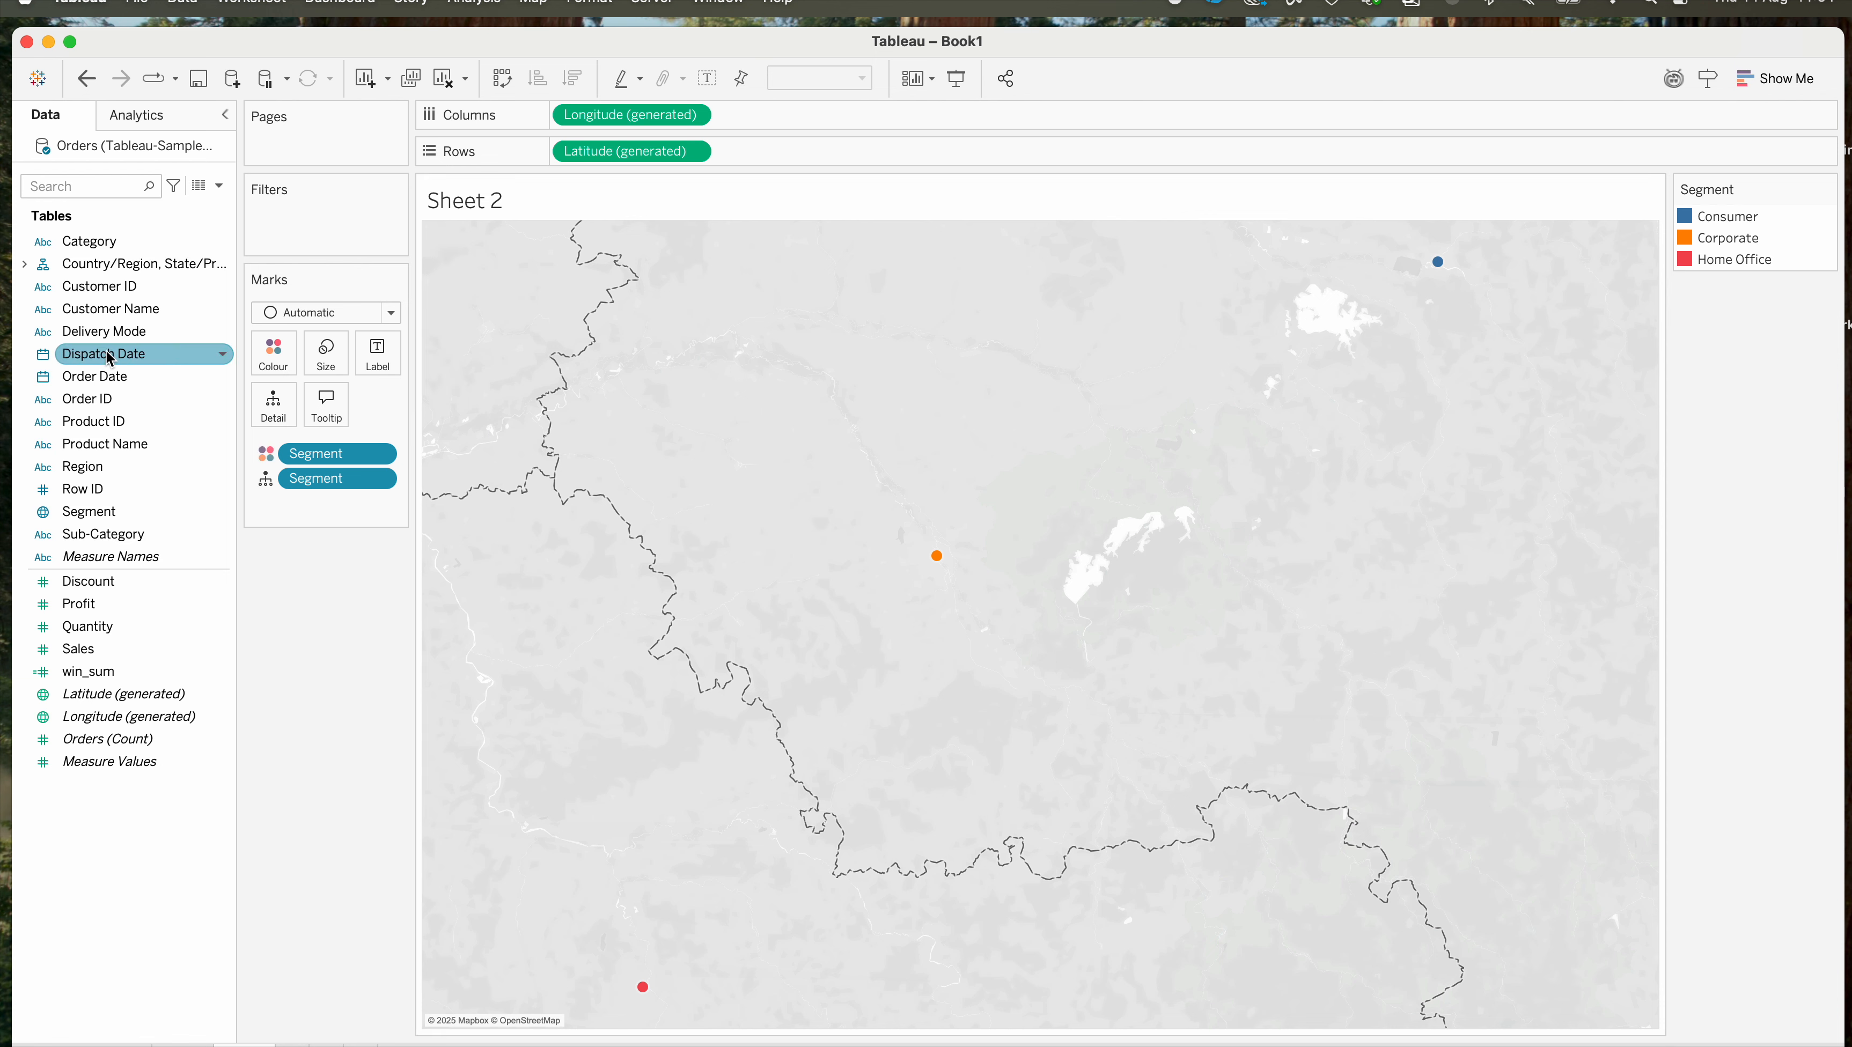
click(25, 264)
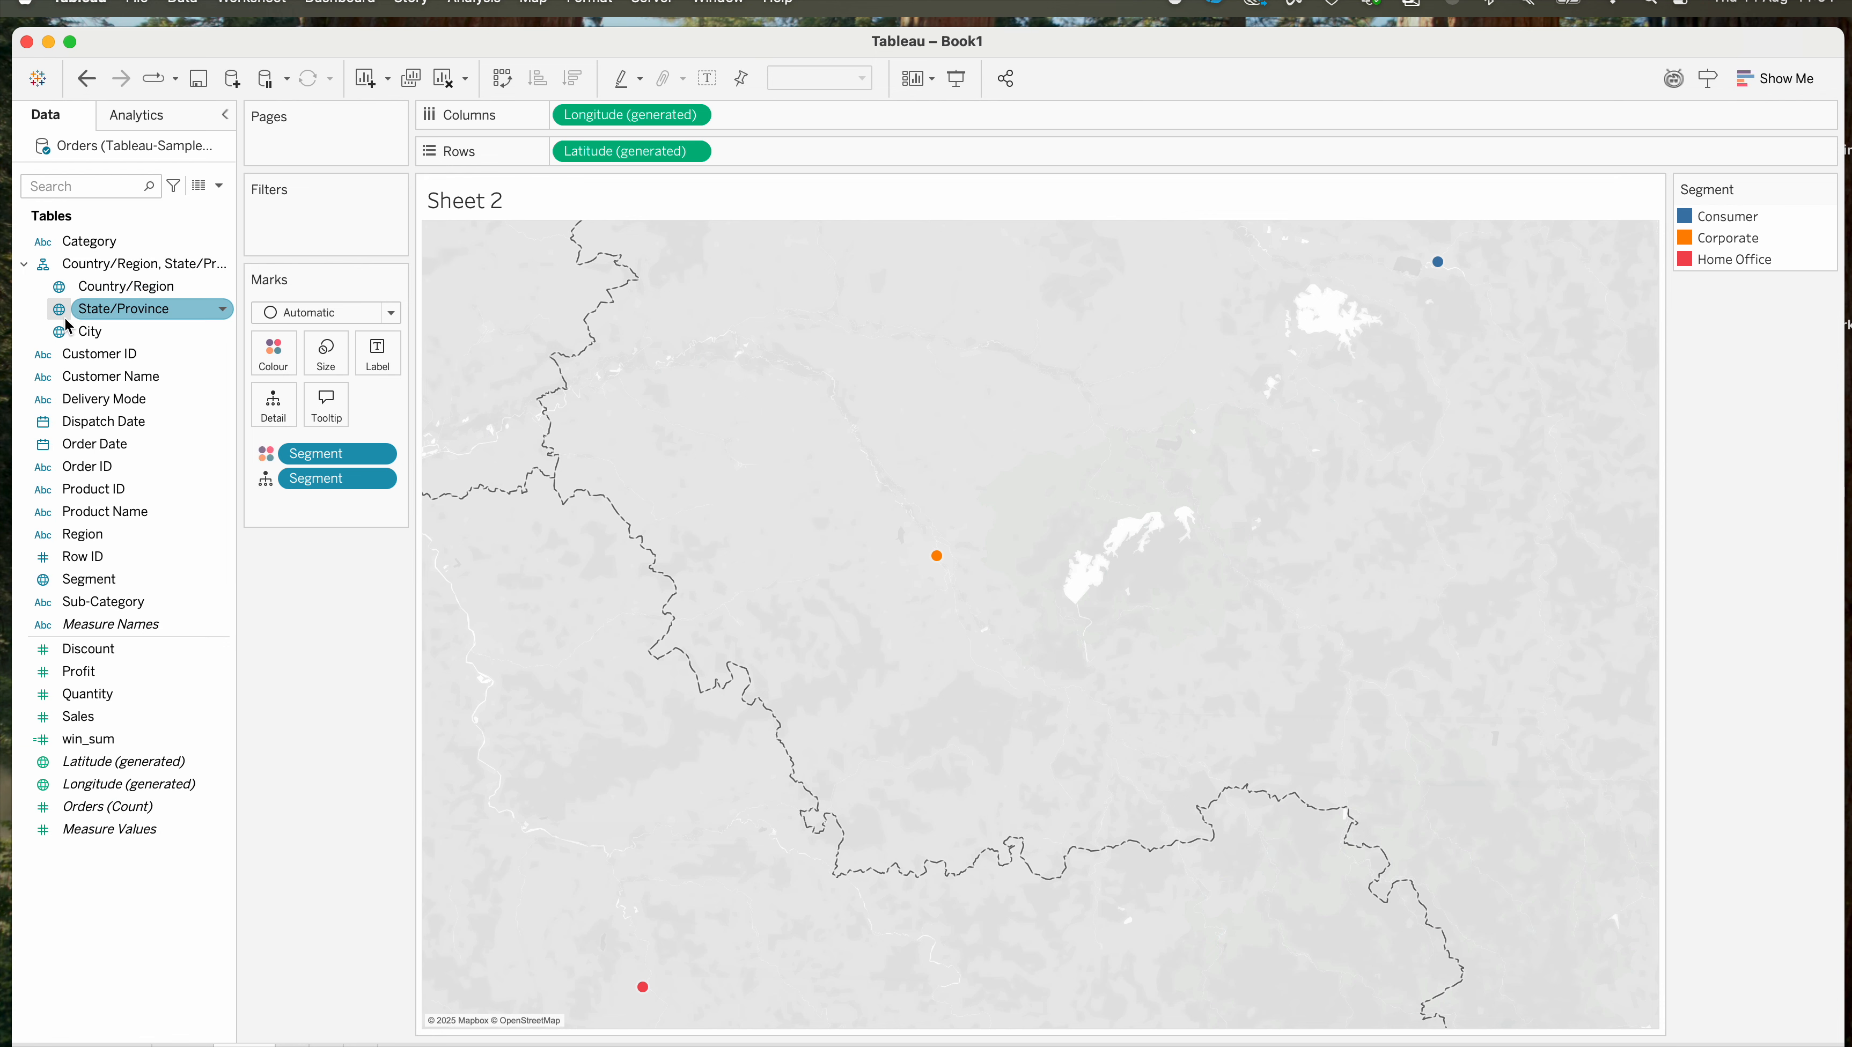
drag(86, 334, 268, 409)
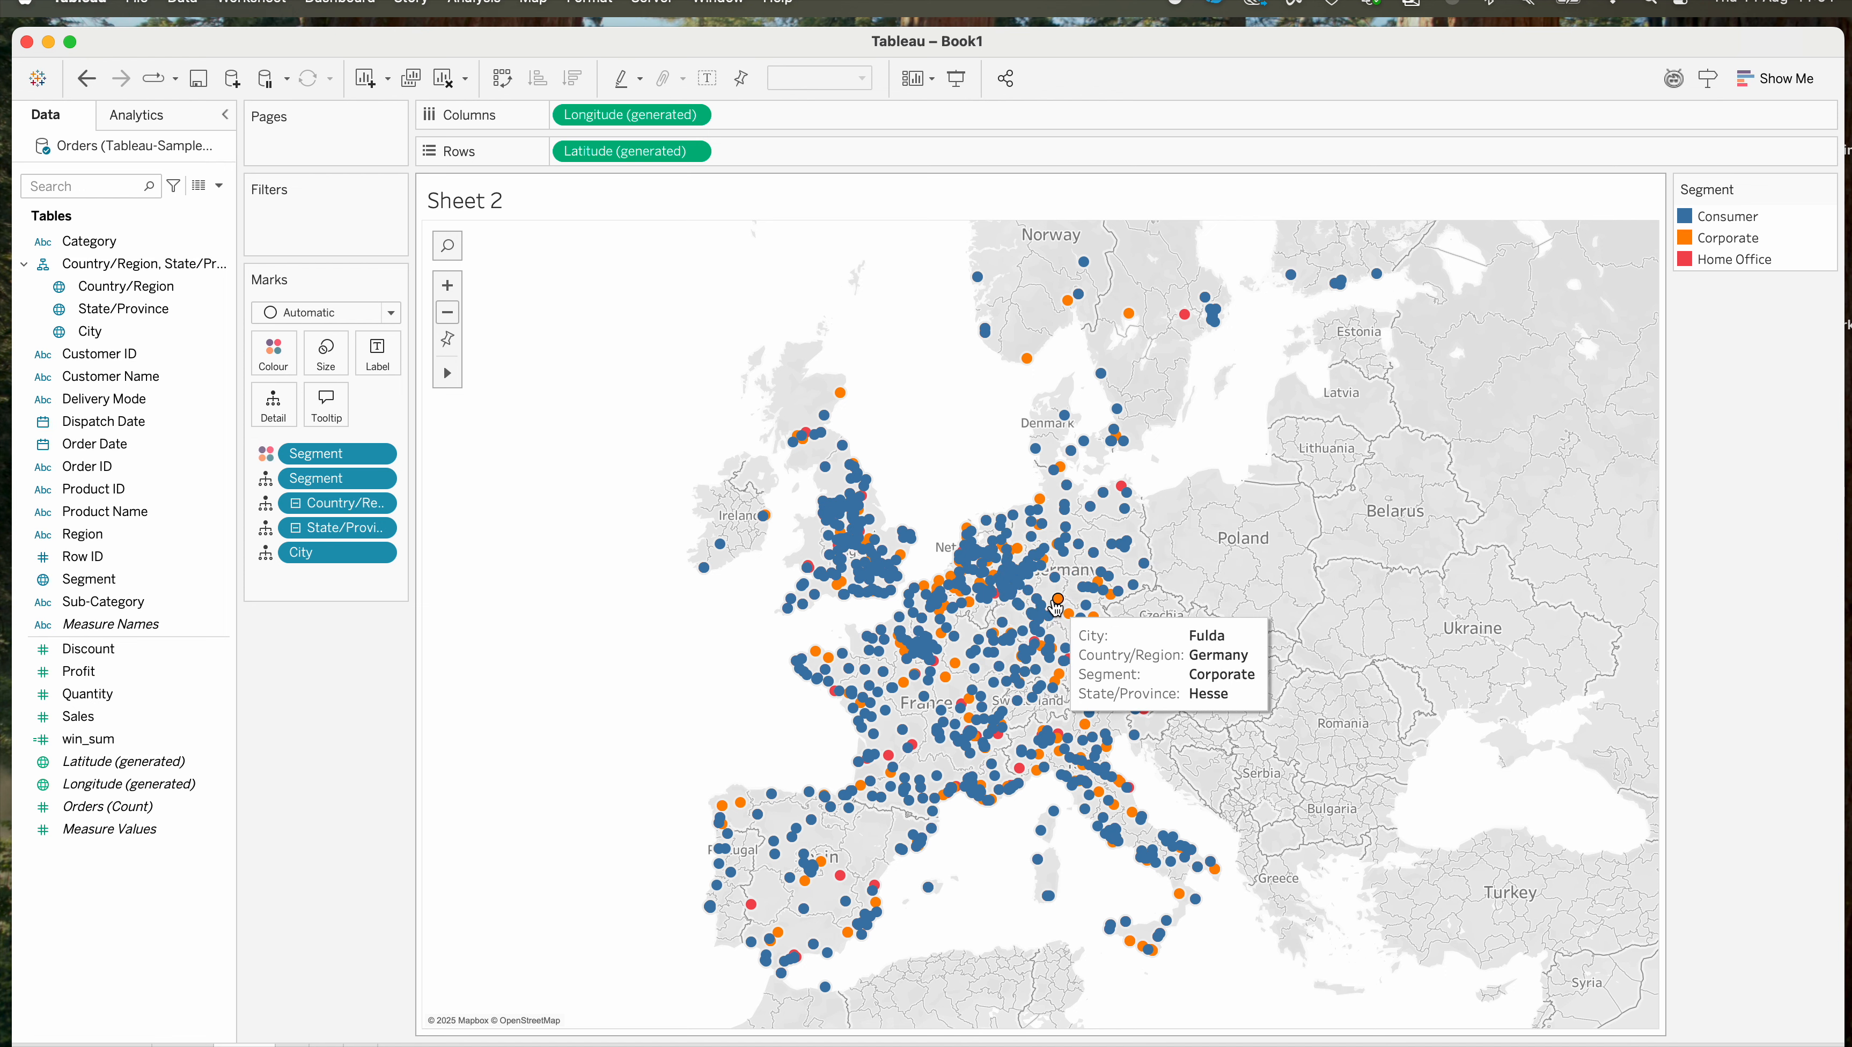
- Remove Segment from Colour and City from Detail to compare the plotted points, and put both fields back
drag(315, 454, 328, 750)
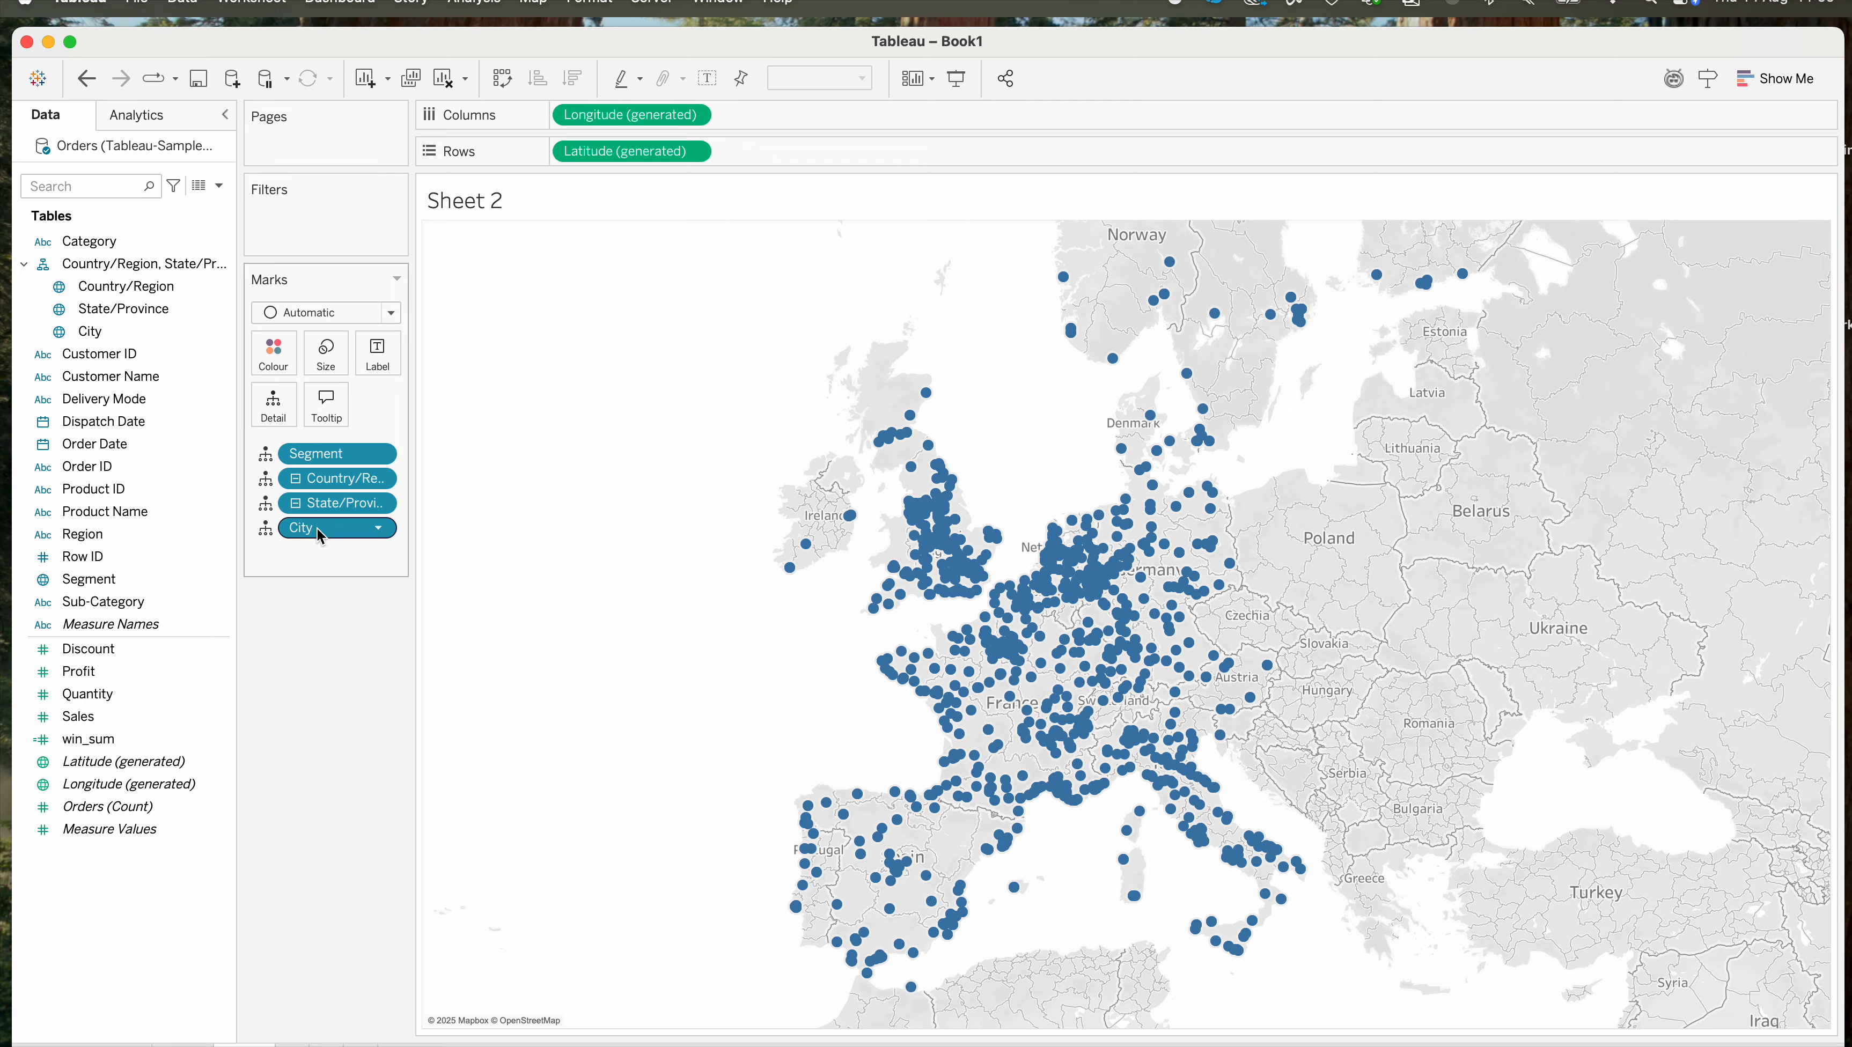
drag(320, 530, 323, 749)
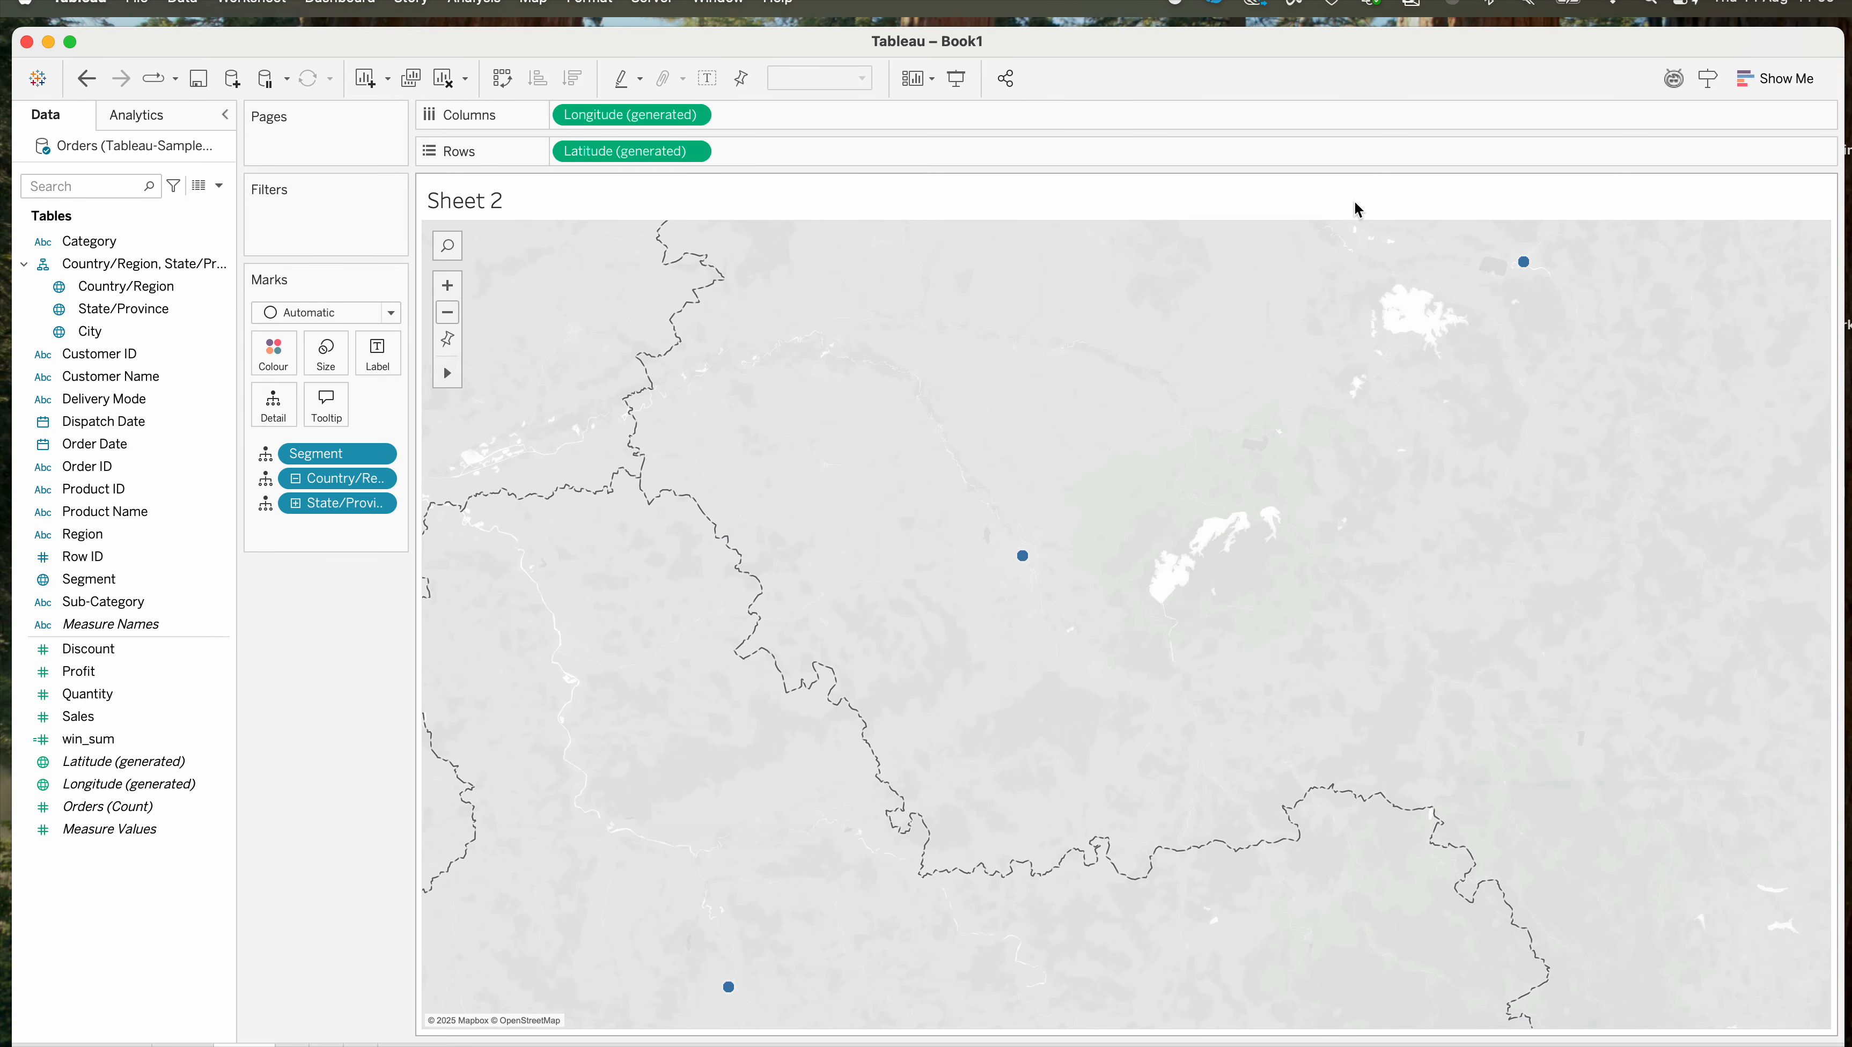
mouse_move(1523, 265)
mouse_move(728, 987)
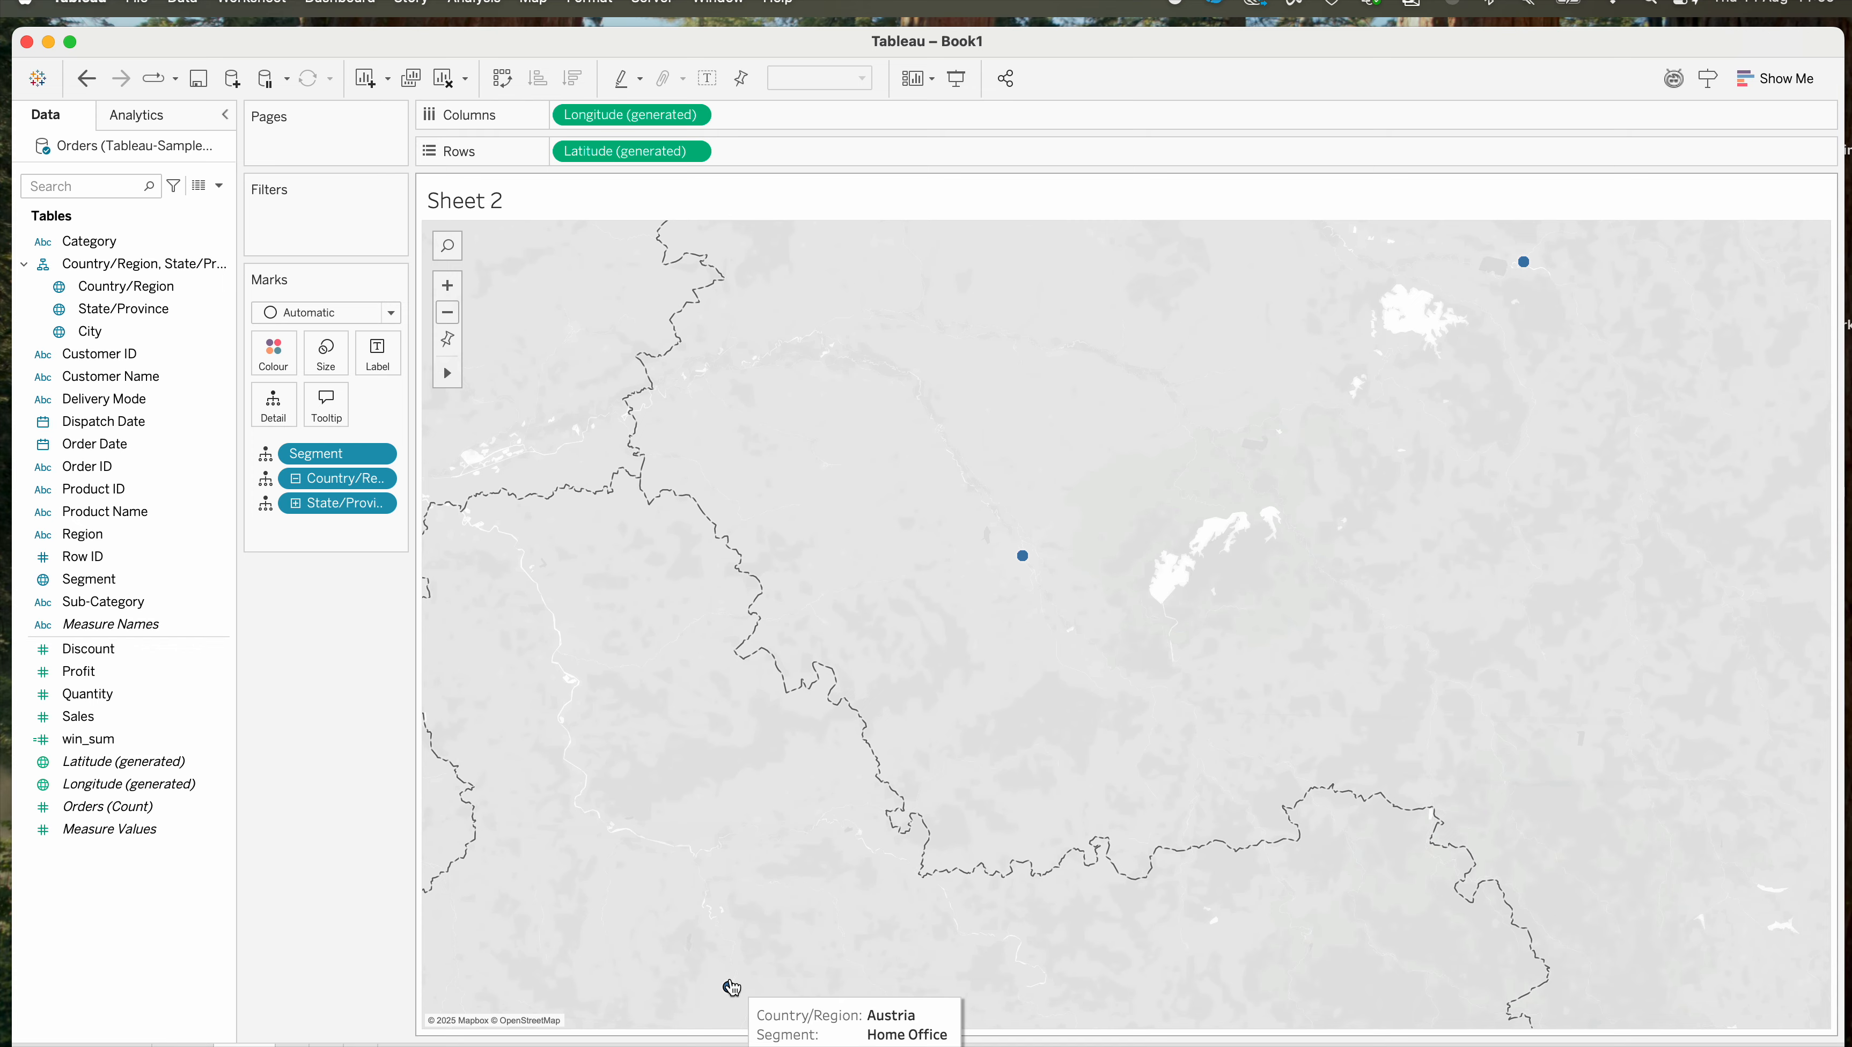
drag(110, 330, 276, 408)
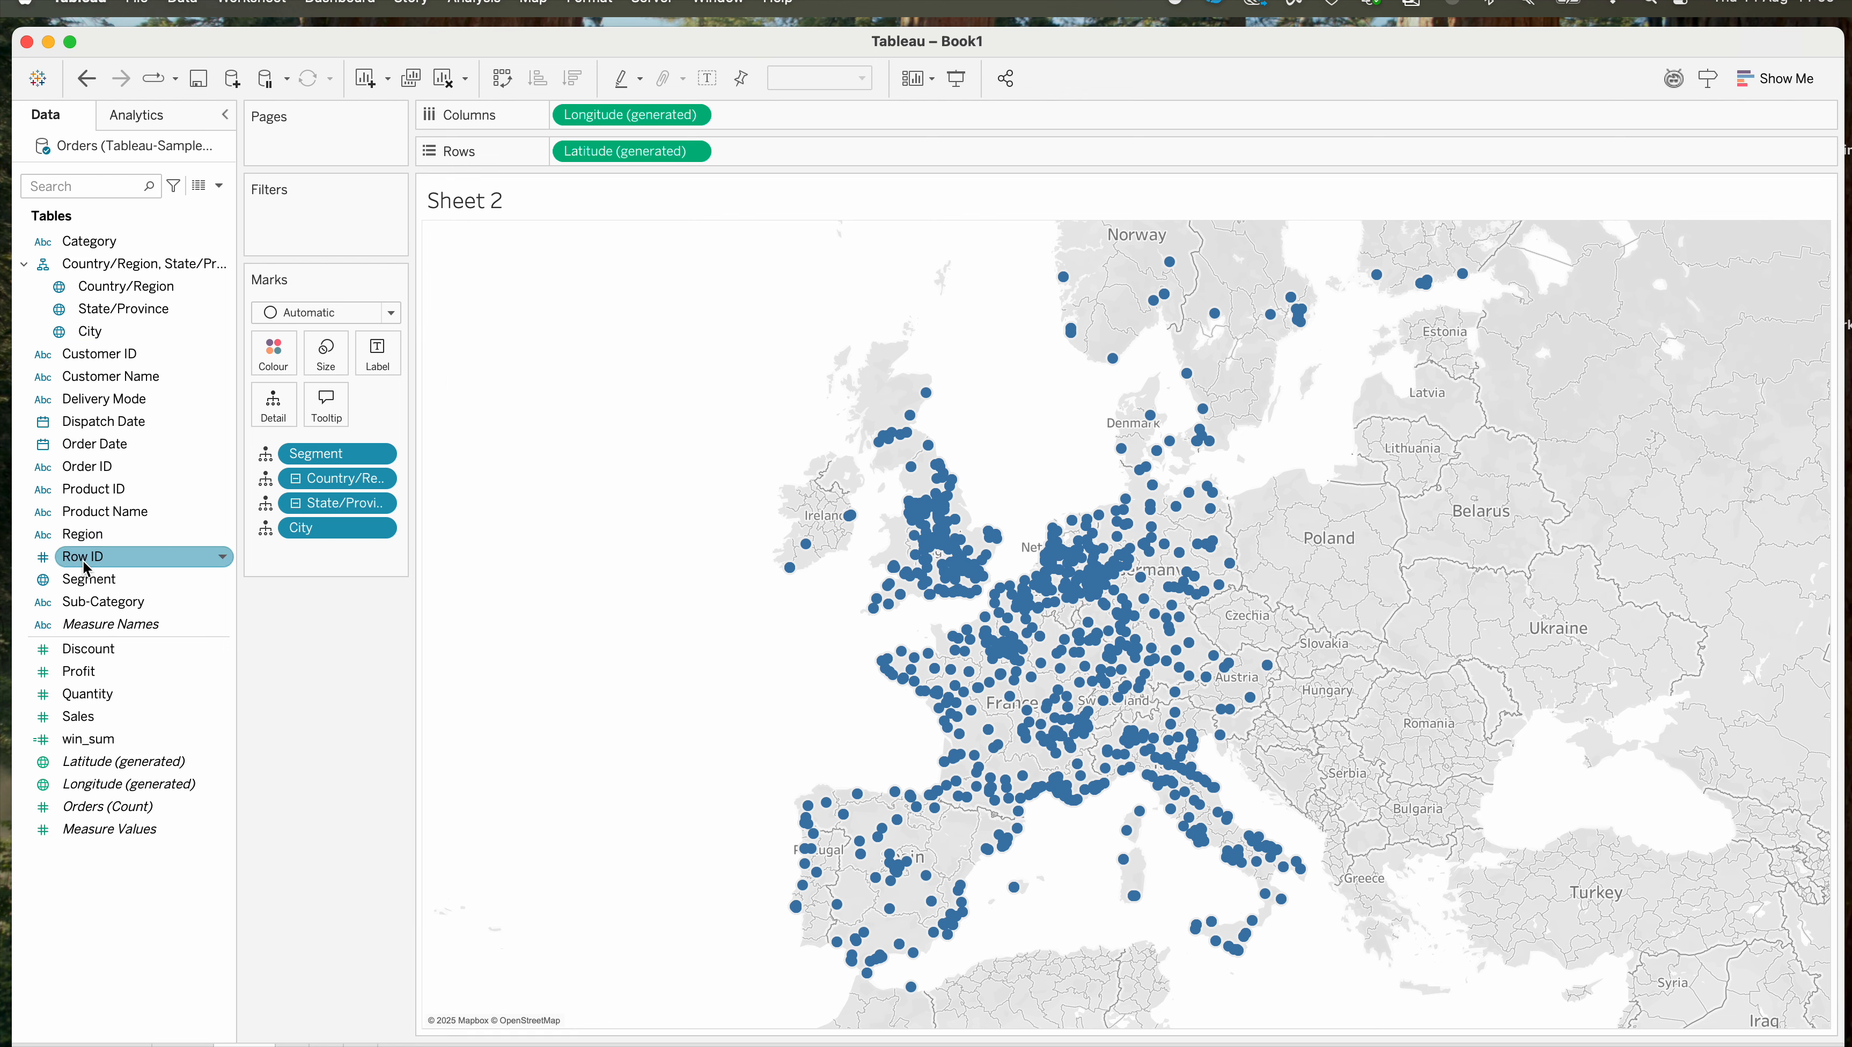
drag(88, 580, 270, 358)
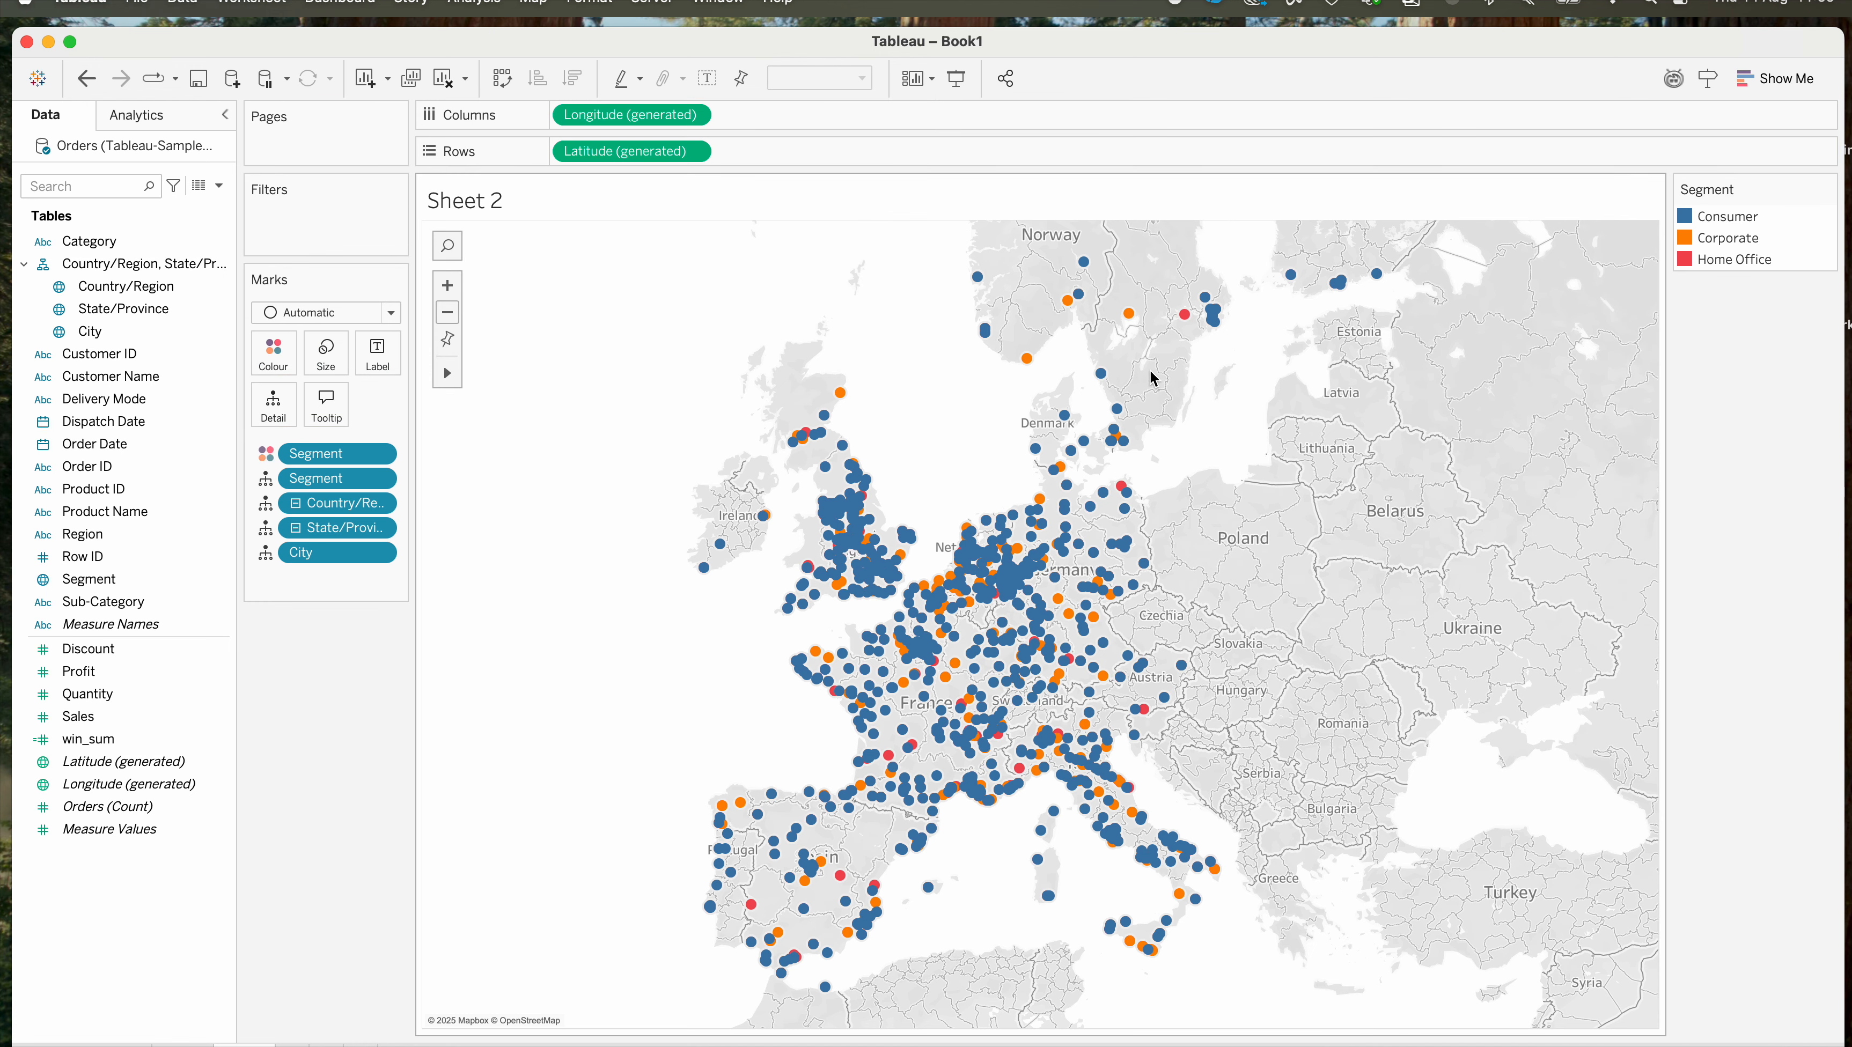
mouse_move(1187, 318)
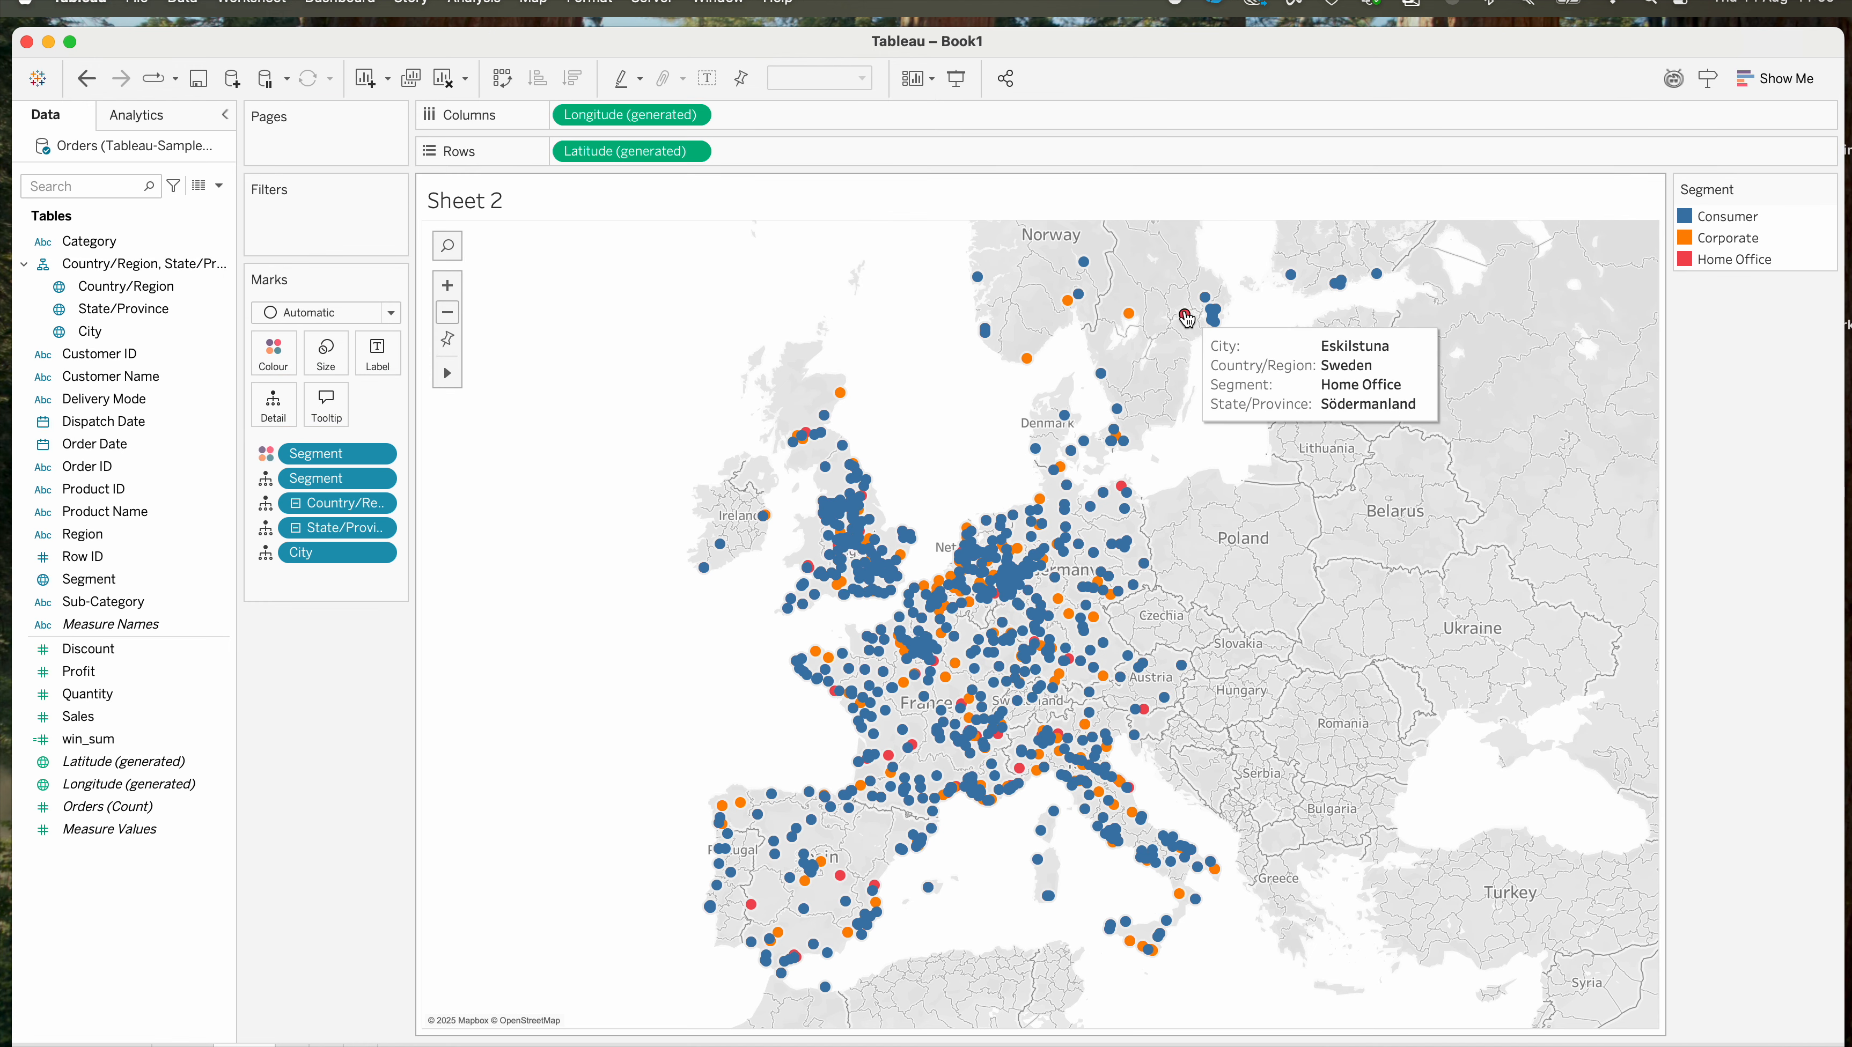
mouse_move(749, 917)
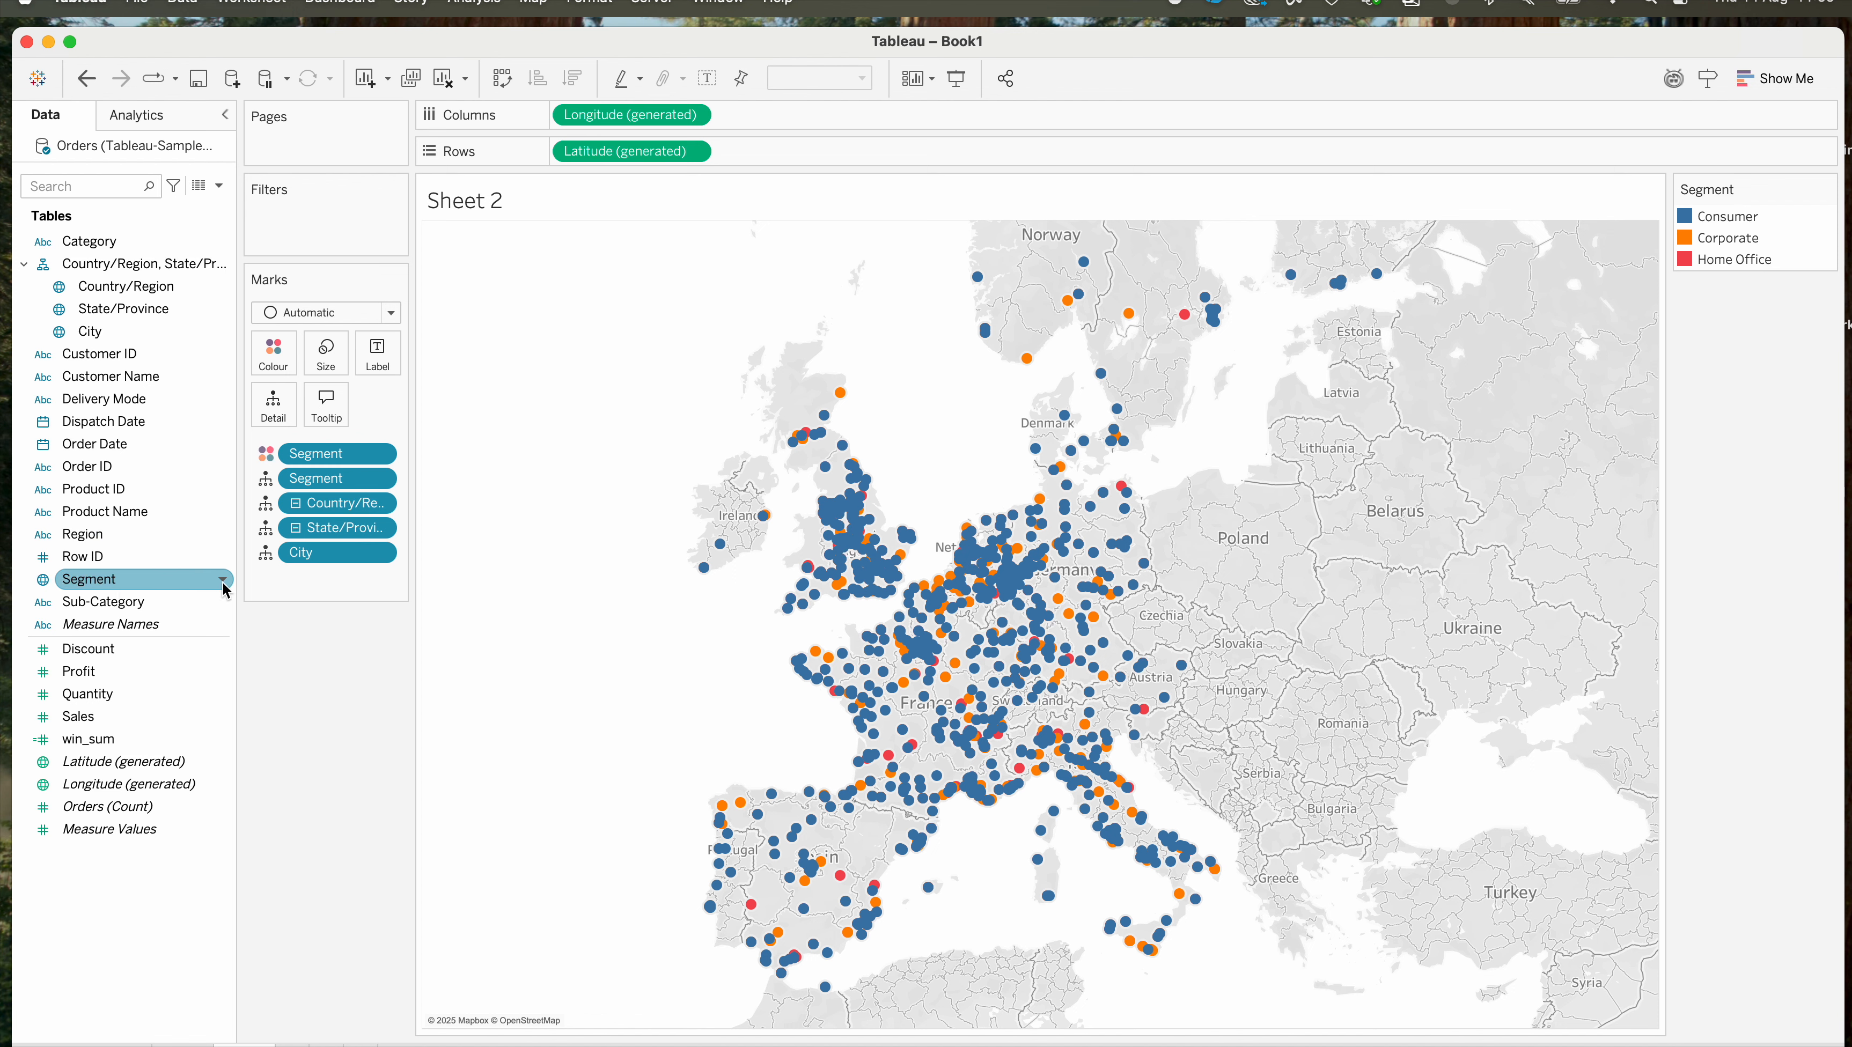
- Recreate Segment's geographic role from another location field, placing Segment above Country/Region in the location hierarchy
click(223, 583)
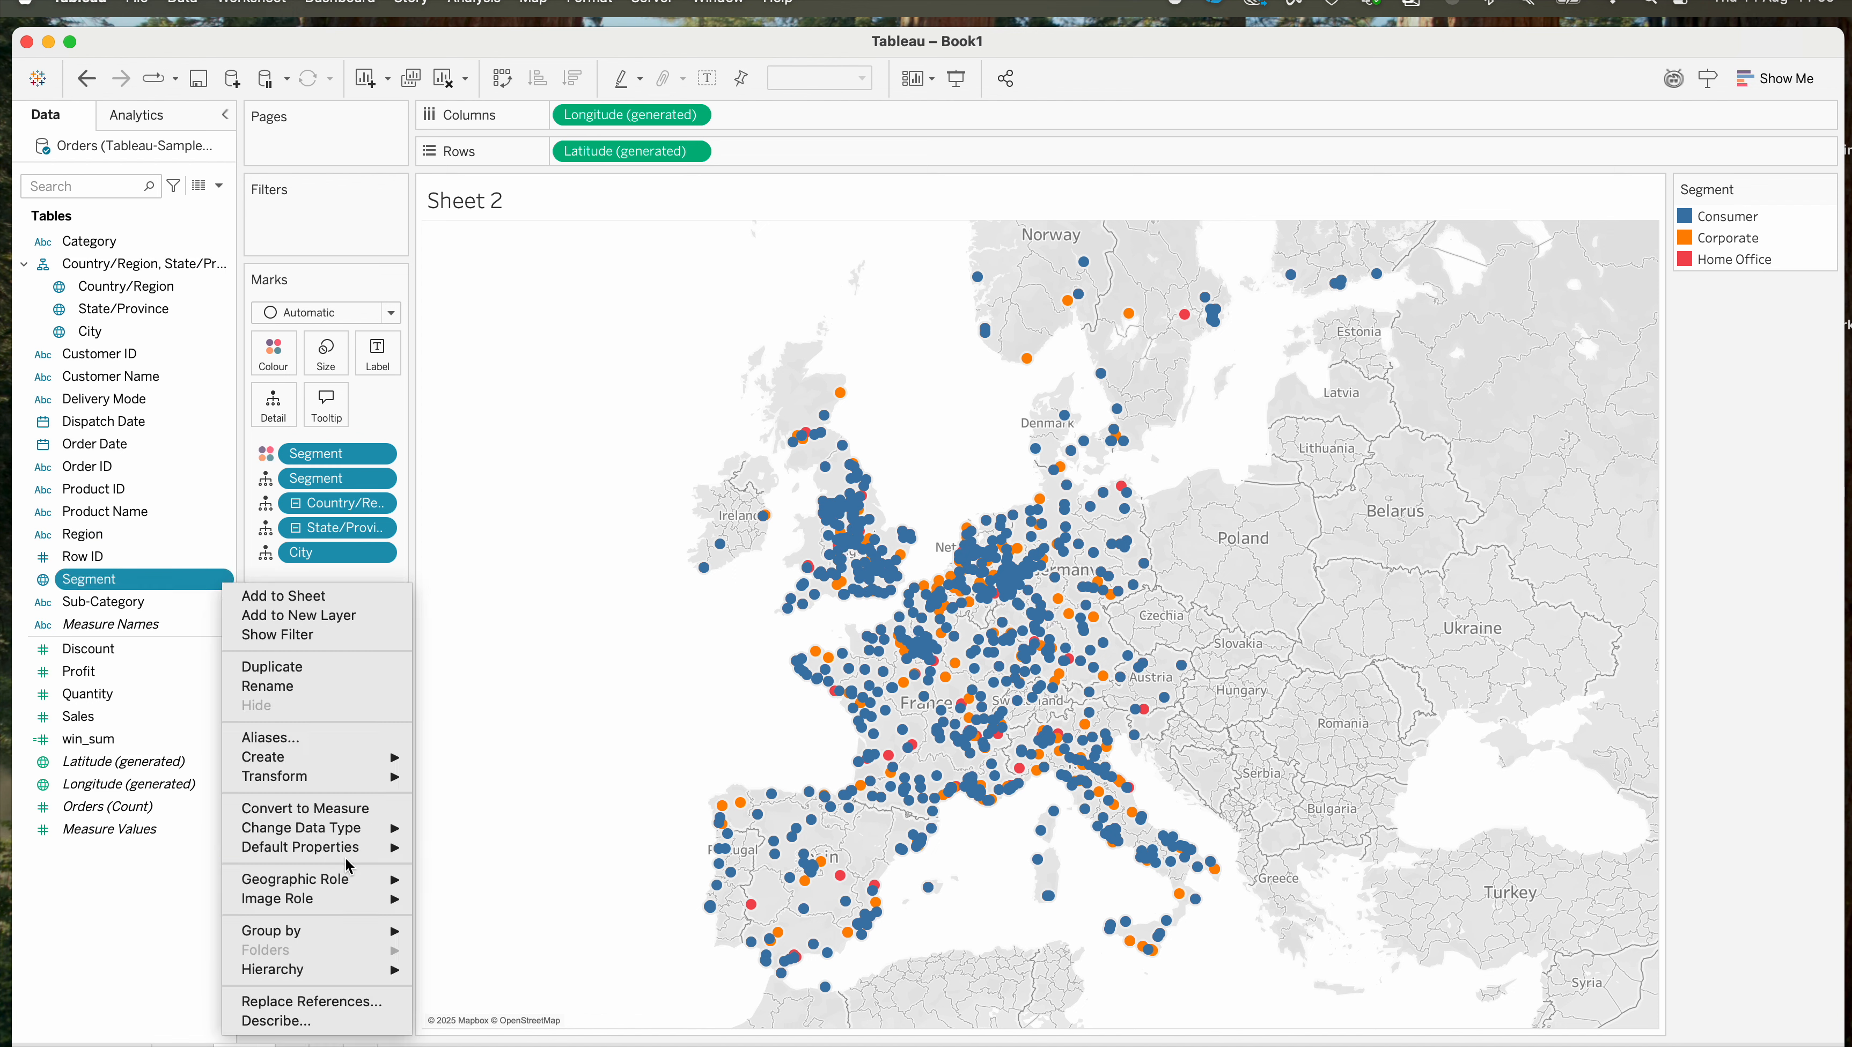
mouse_move(338, 879)
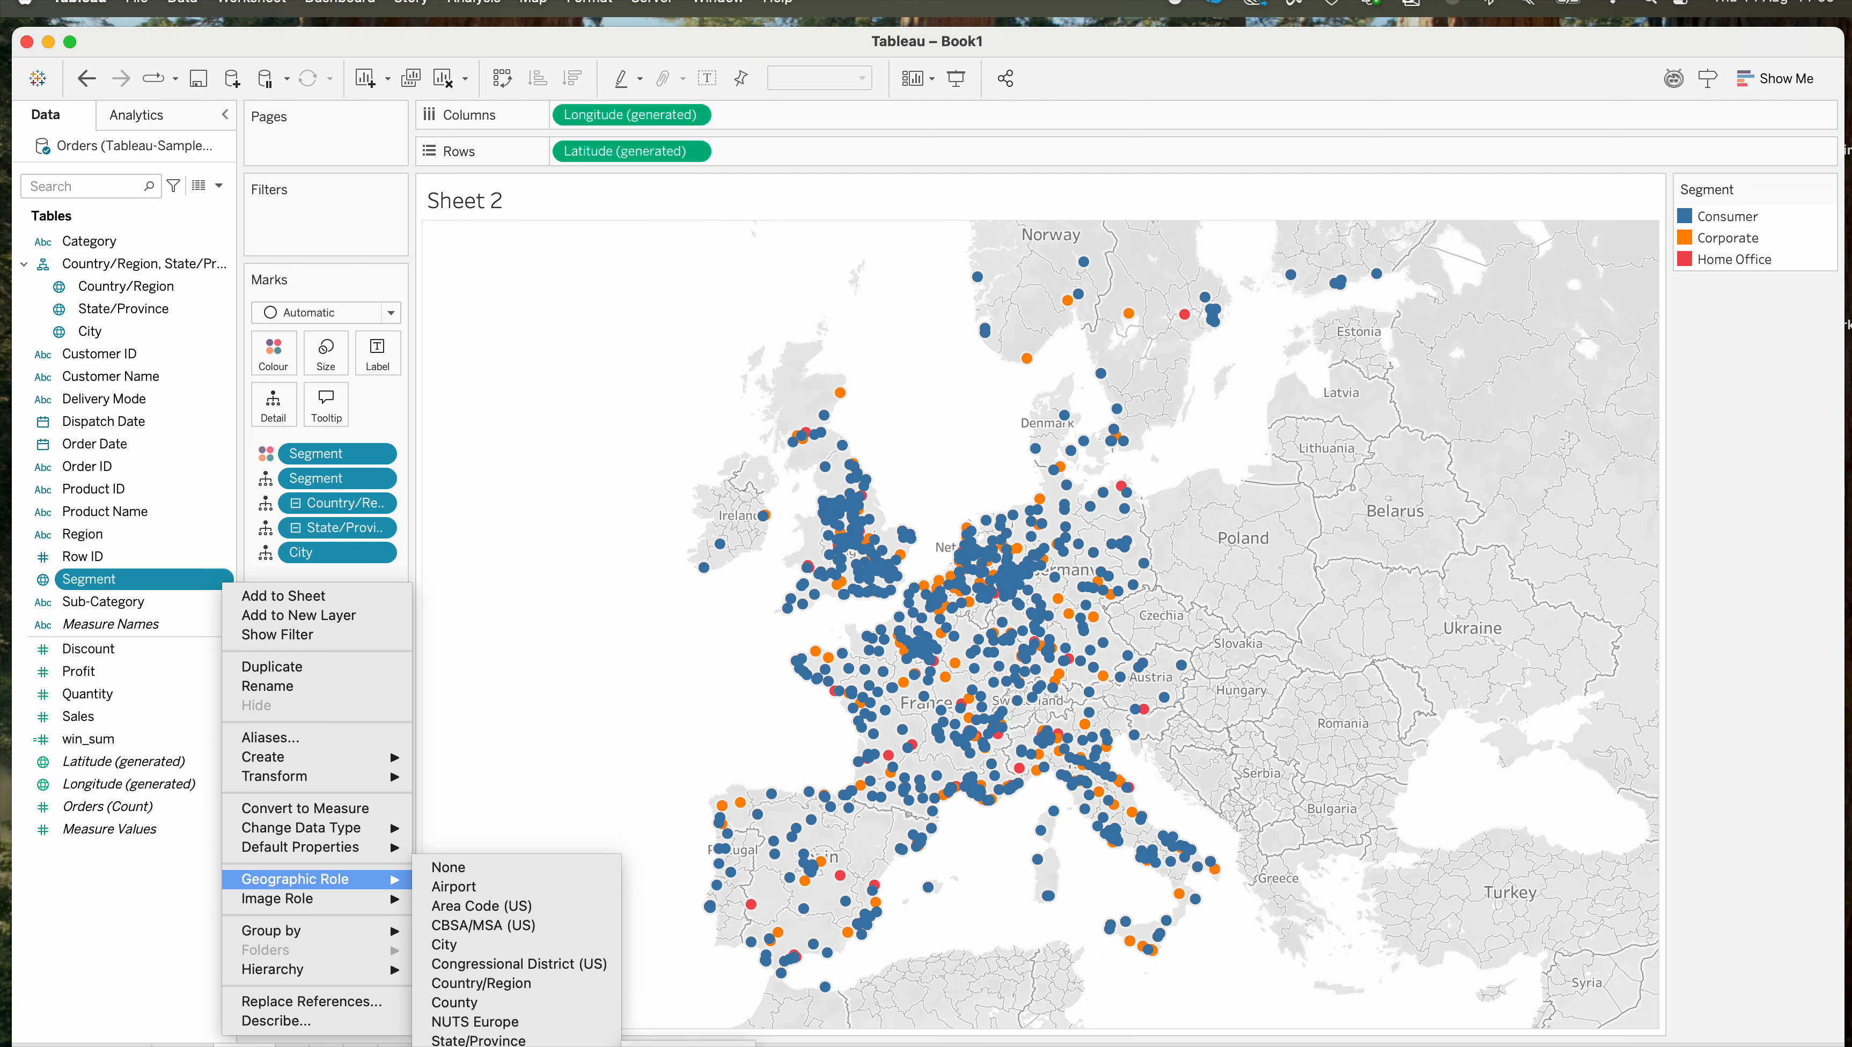
click(678, 1046)
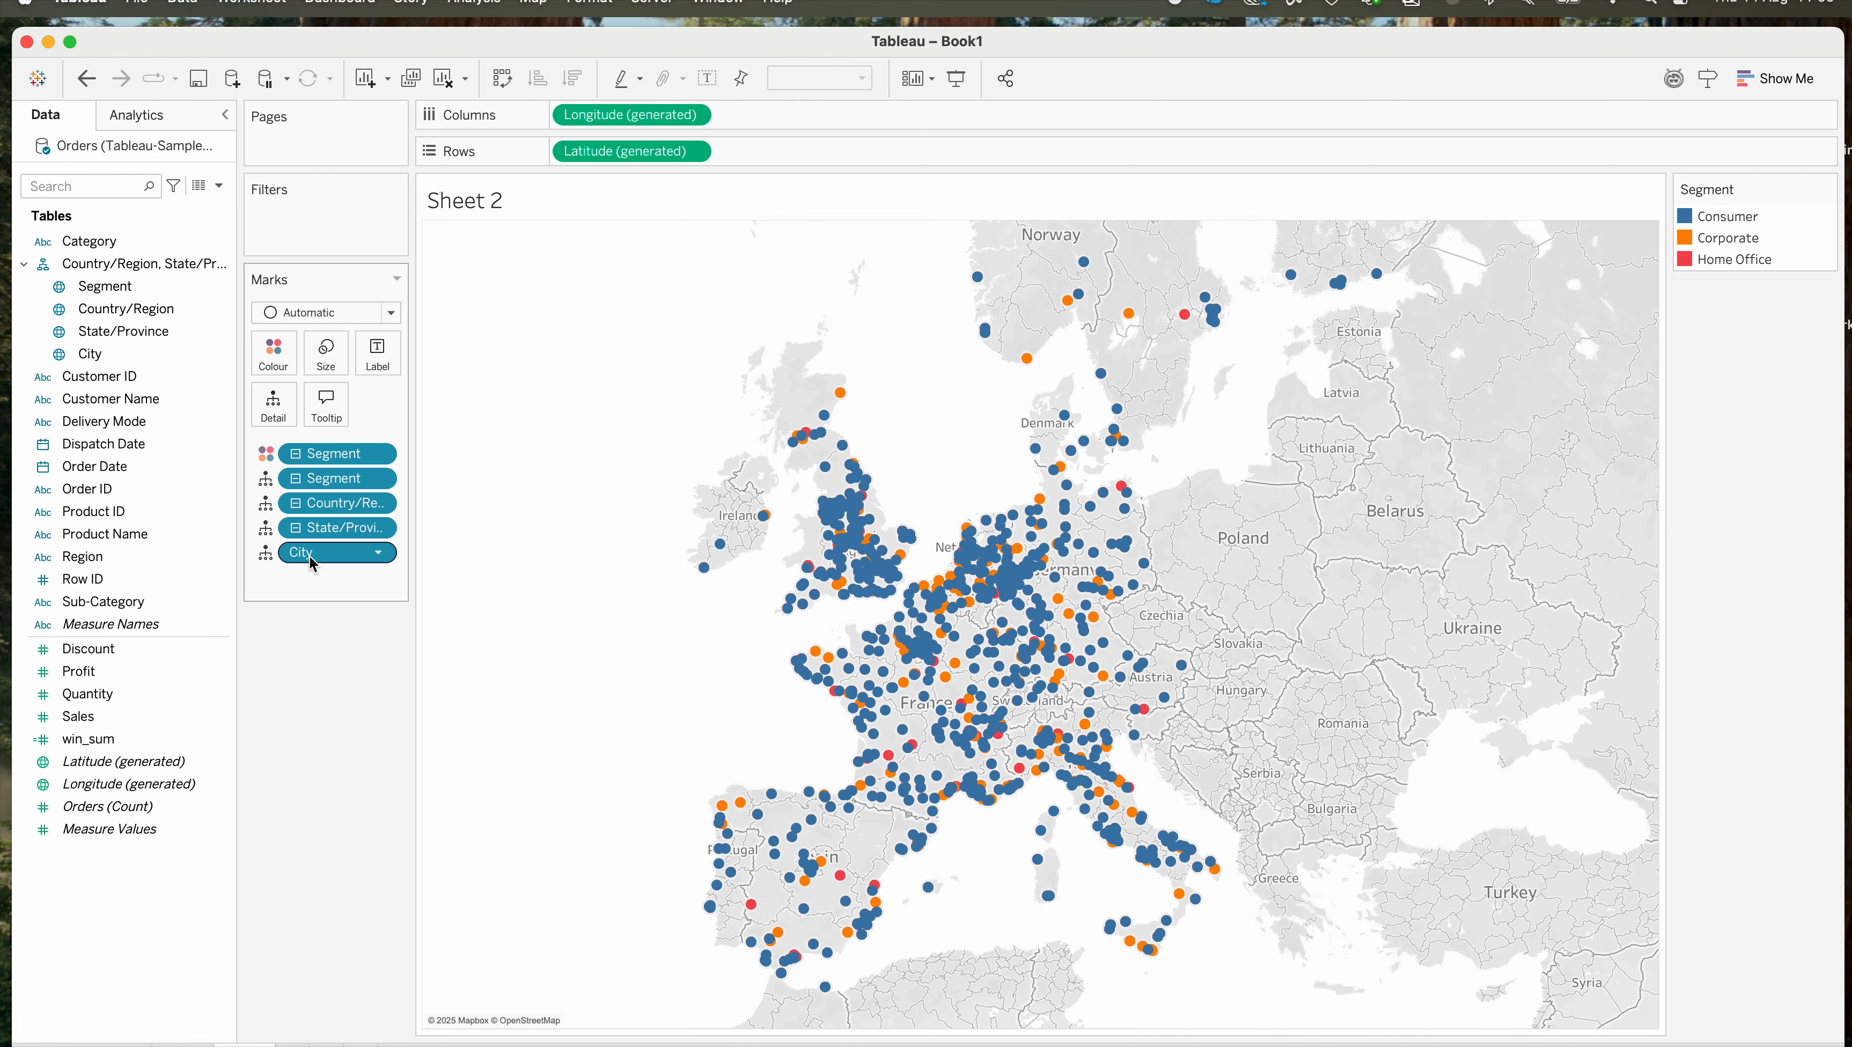
- Remove City from the map's Detail mark, add Country/Region to Detail, and inspect the Segment-coloured points
drag(312, 564, 310, 750)
drag(124, 309, 279, 413)
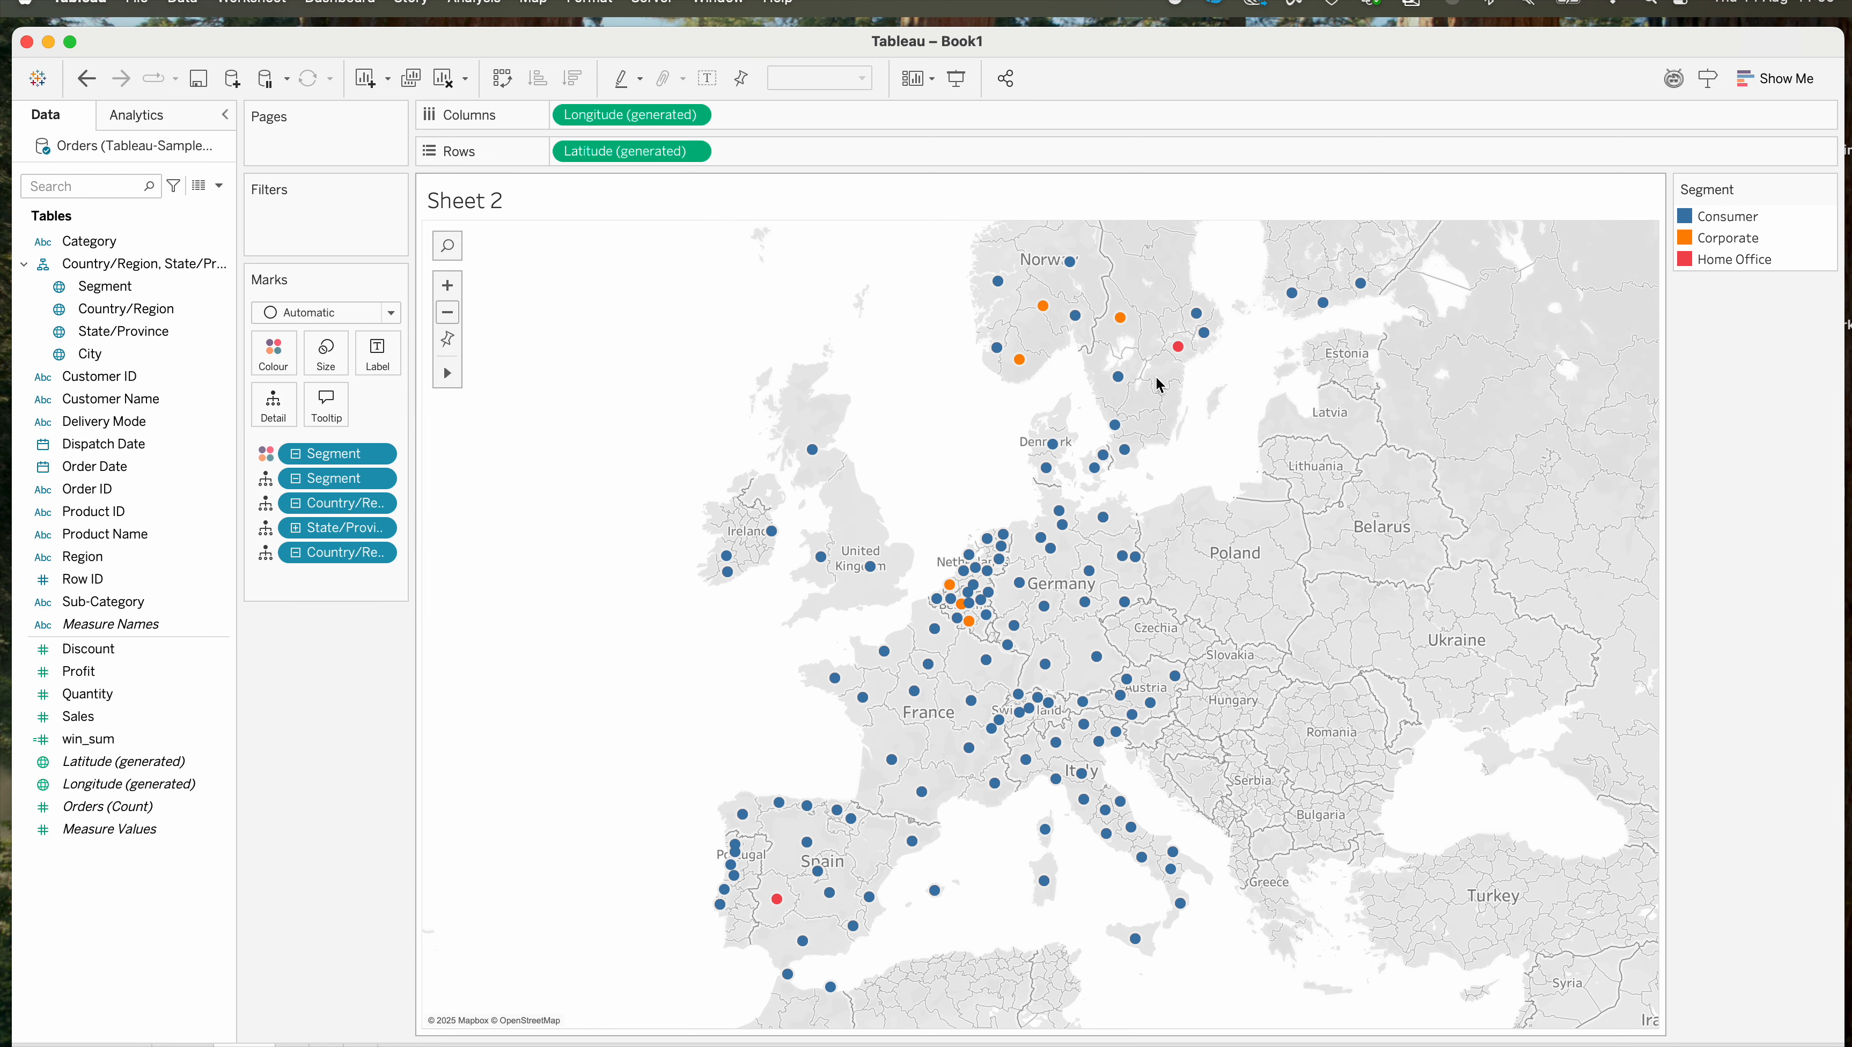
mouse_move(1180, 352)
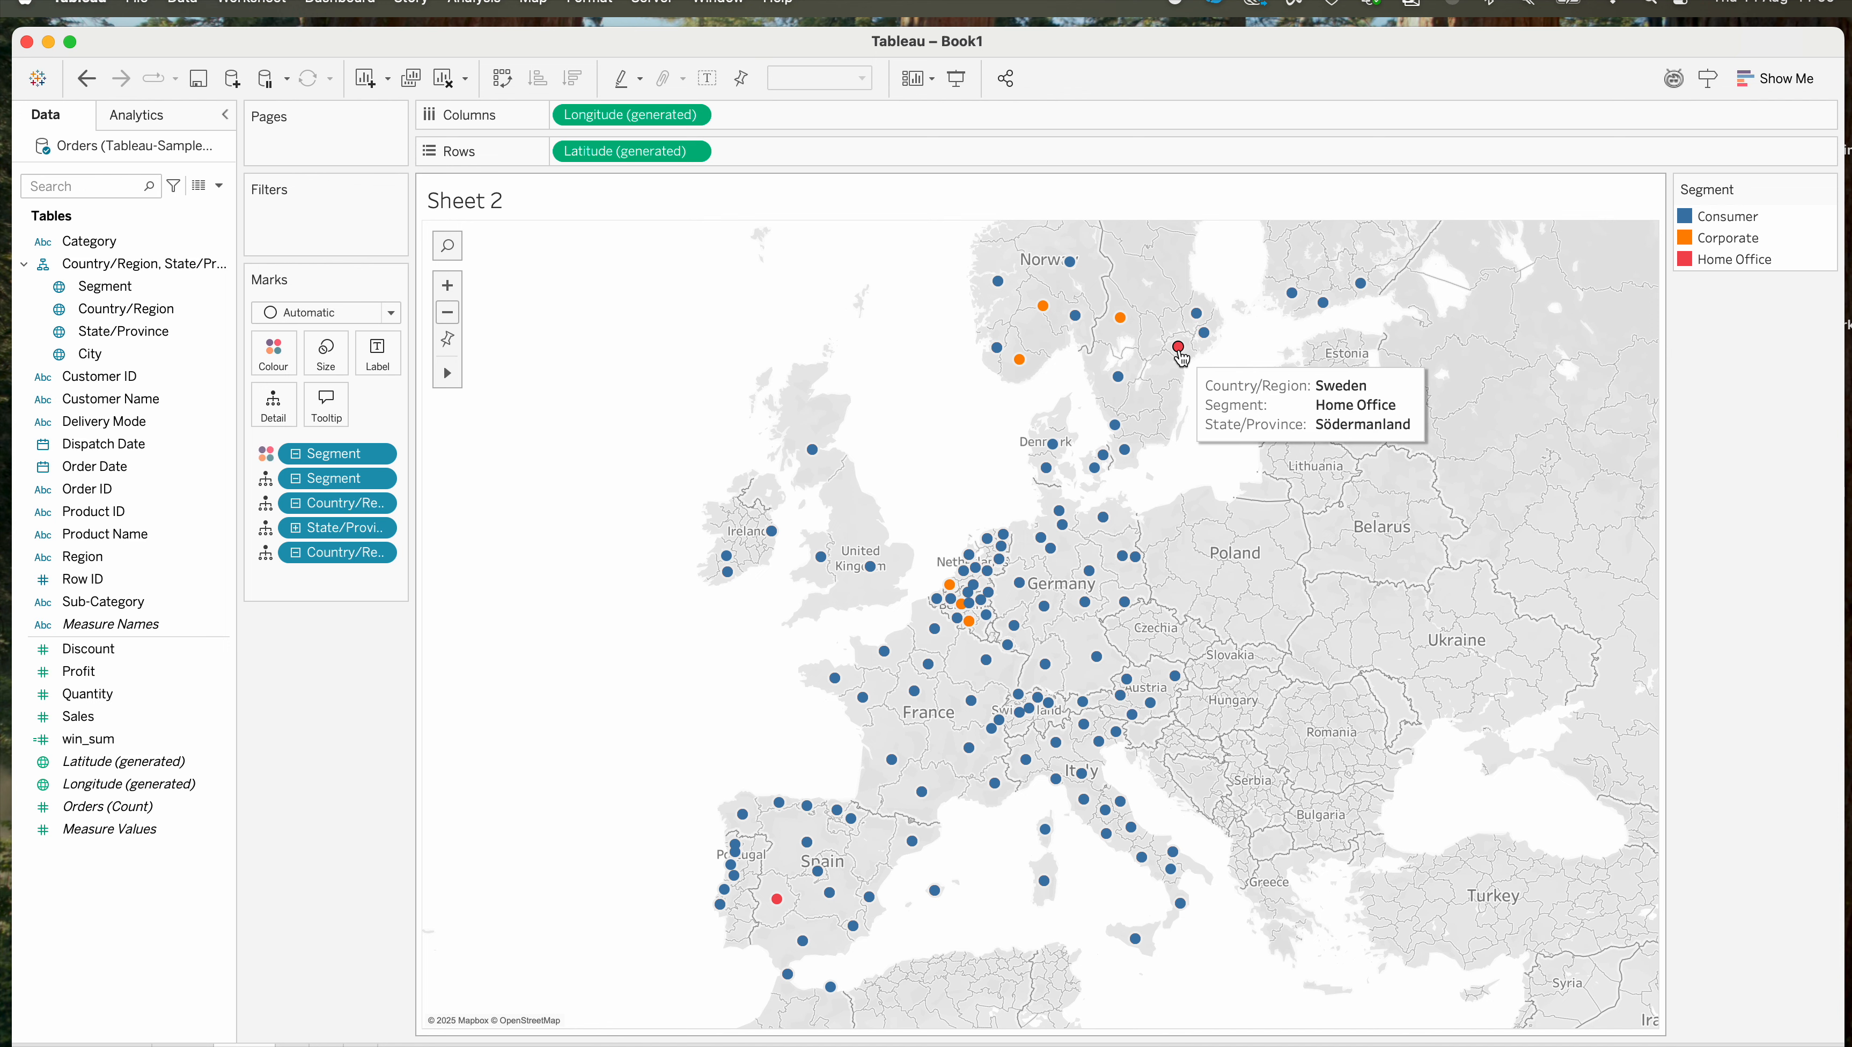
mouse_move(1120, 320)
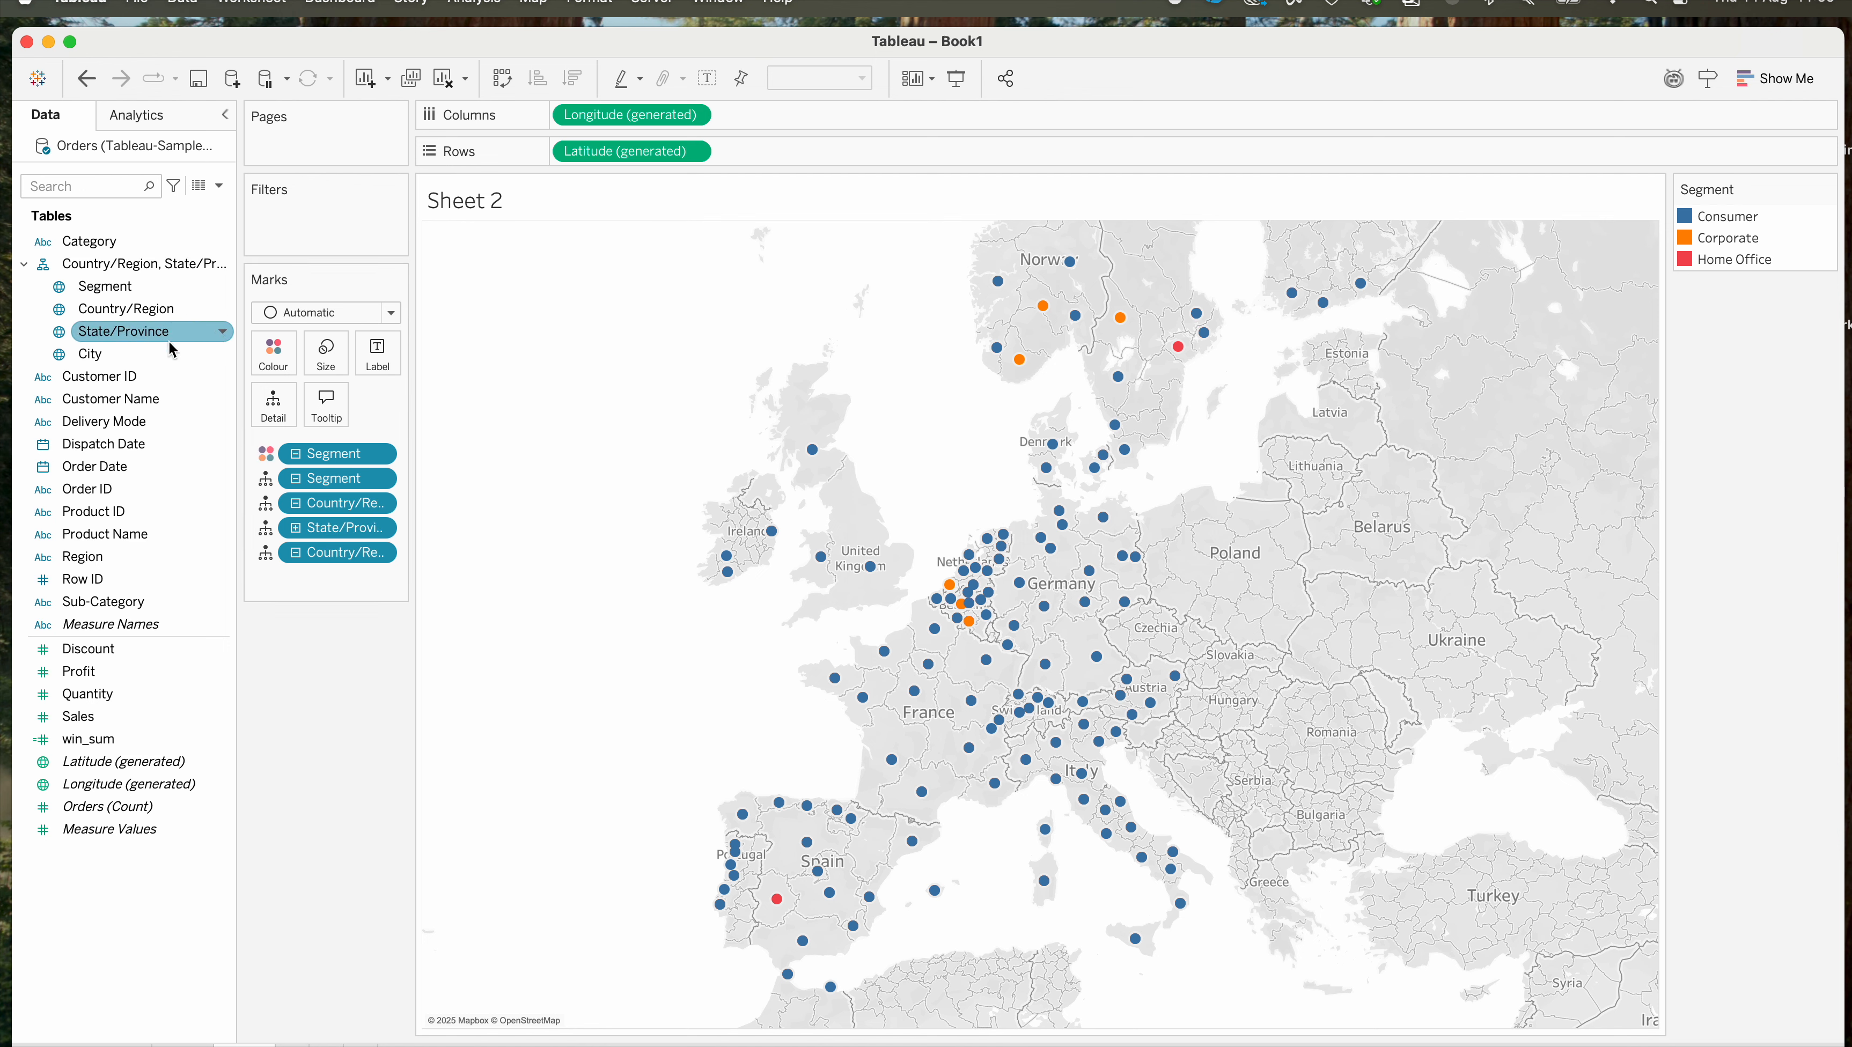
mouse_move(1021, 361)
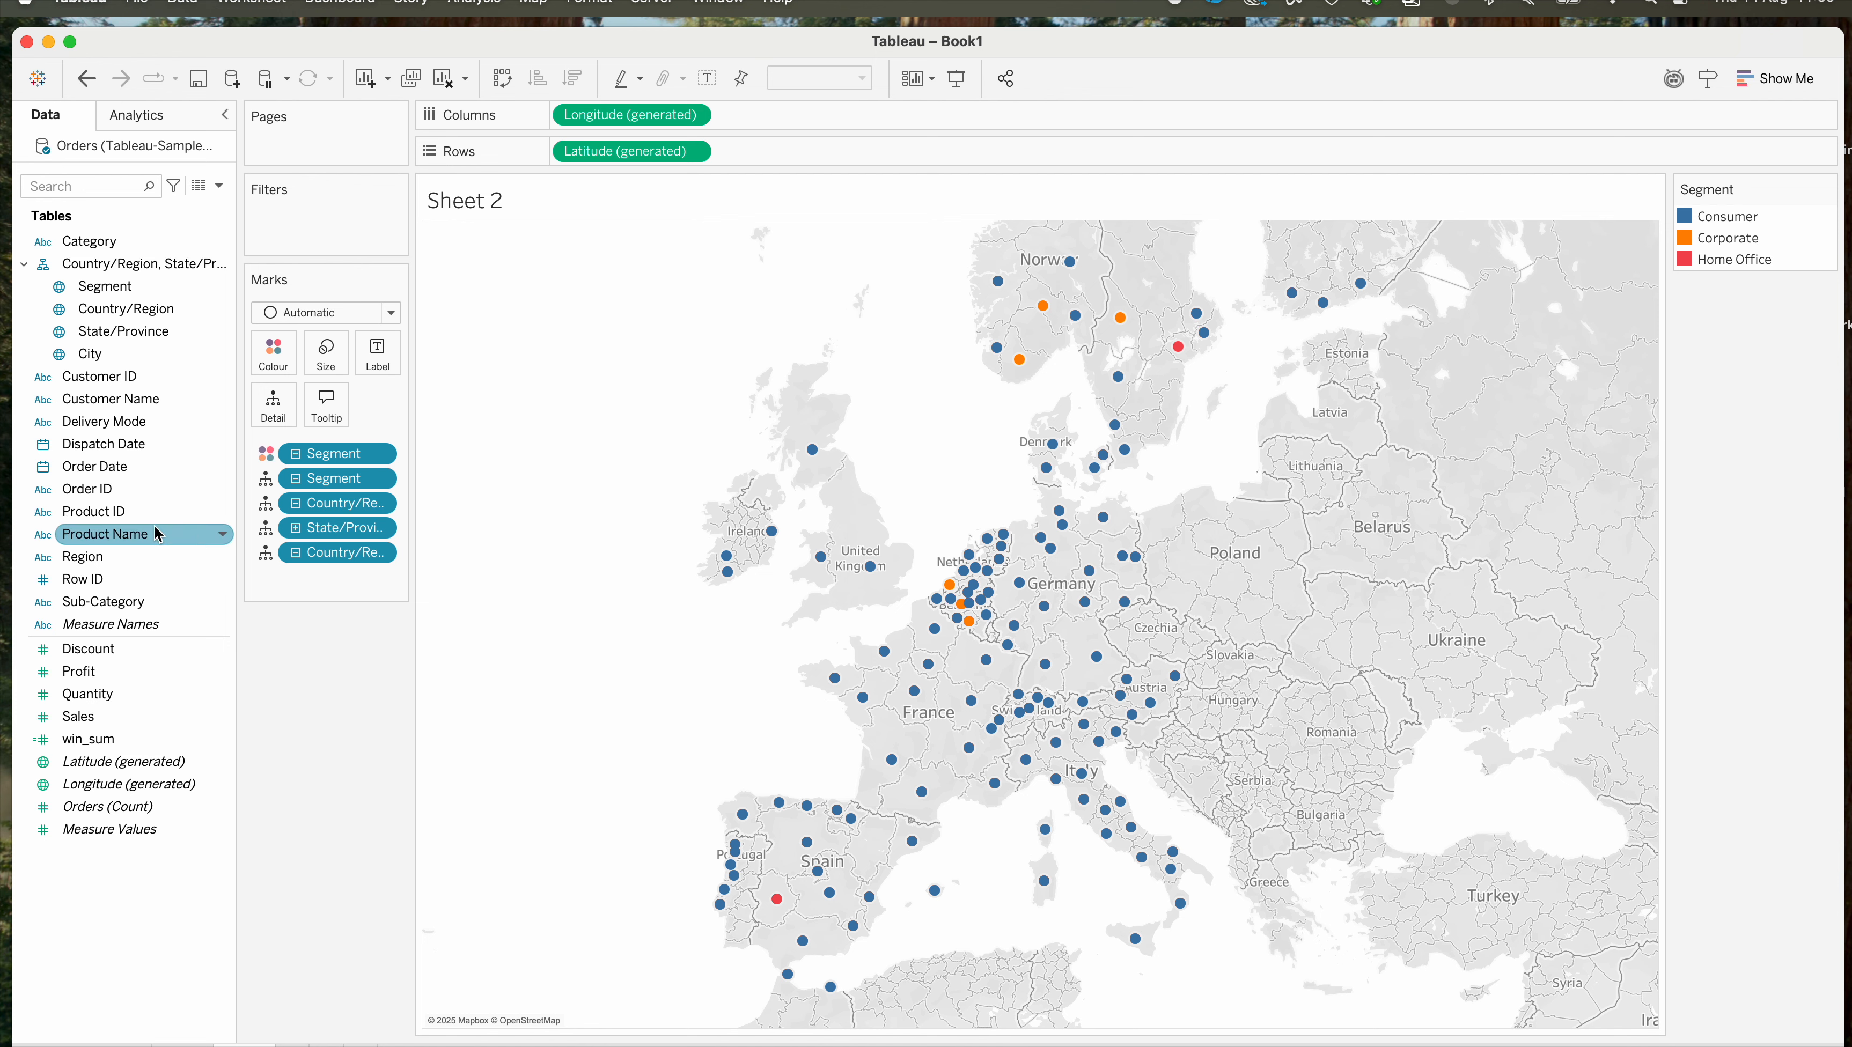
- Set the geographic role of Segment in the location hierarchy to None
click(223, 289)
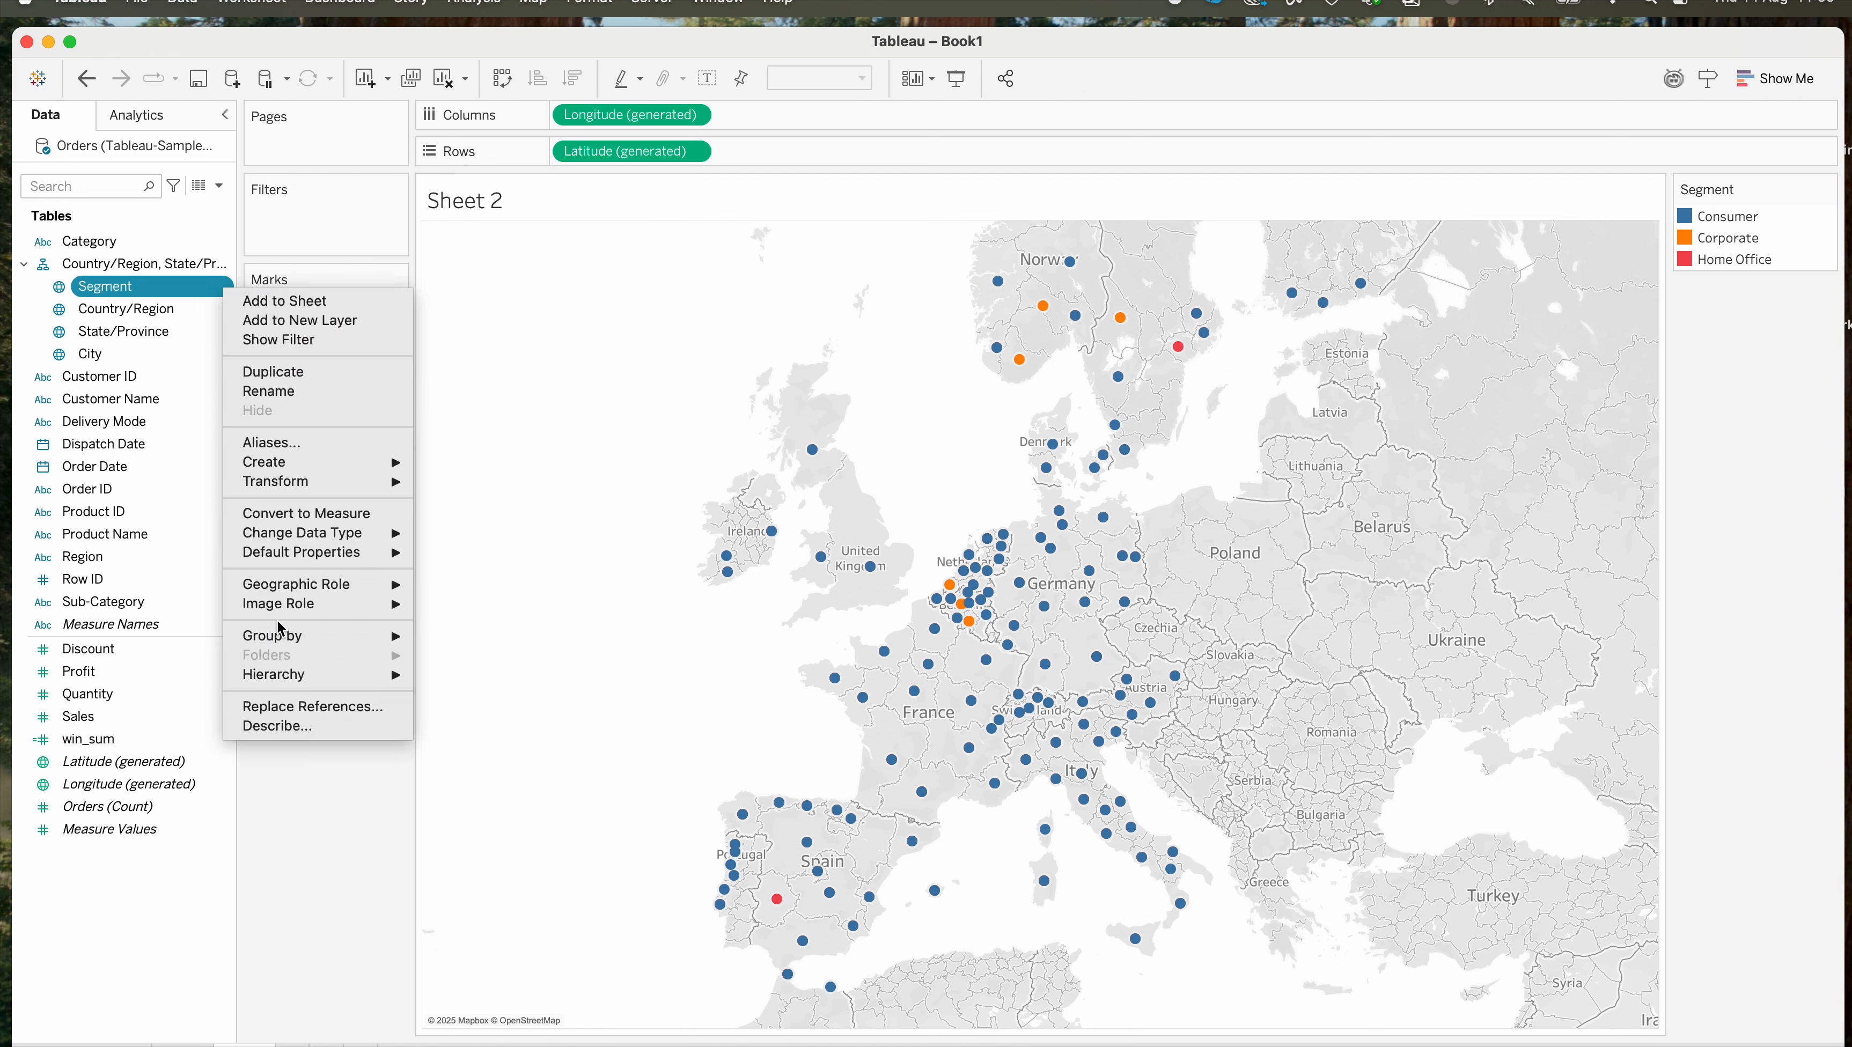
mouse_move(305, 585)
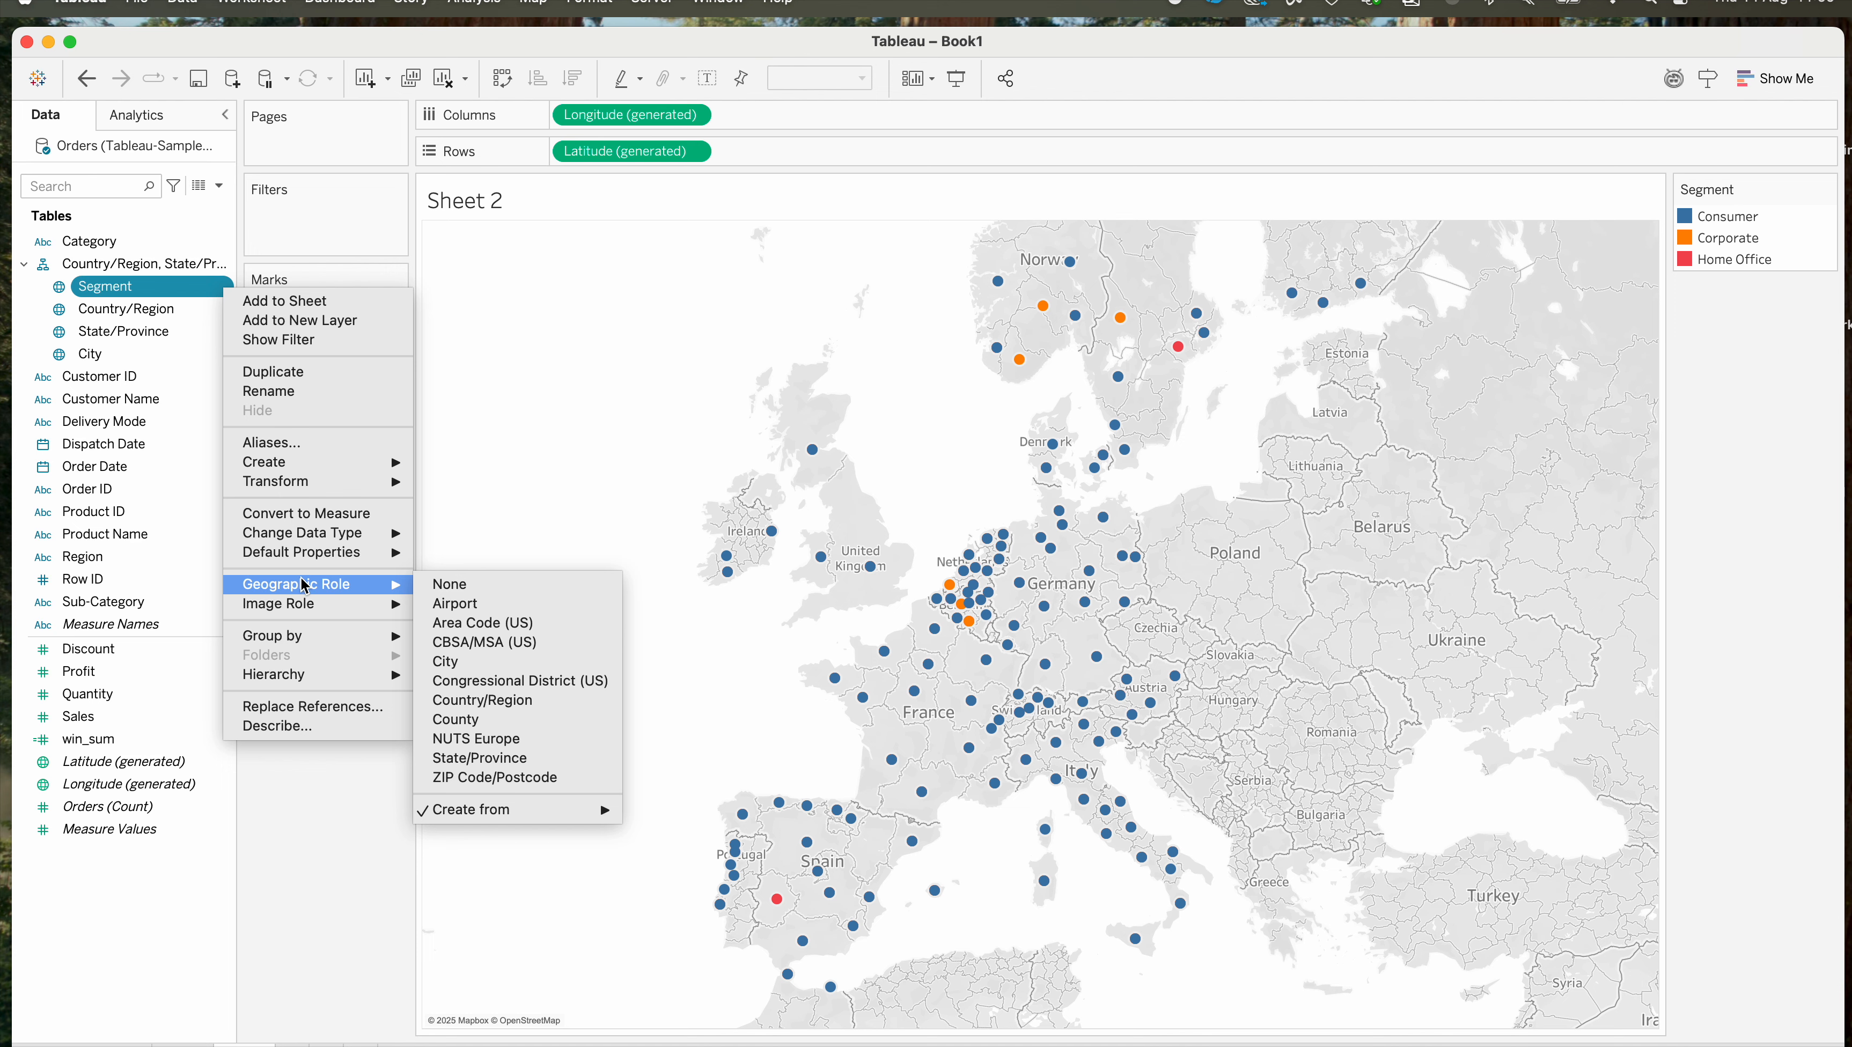
click(451, 587)
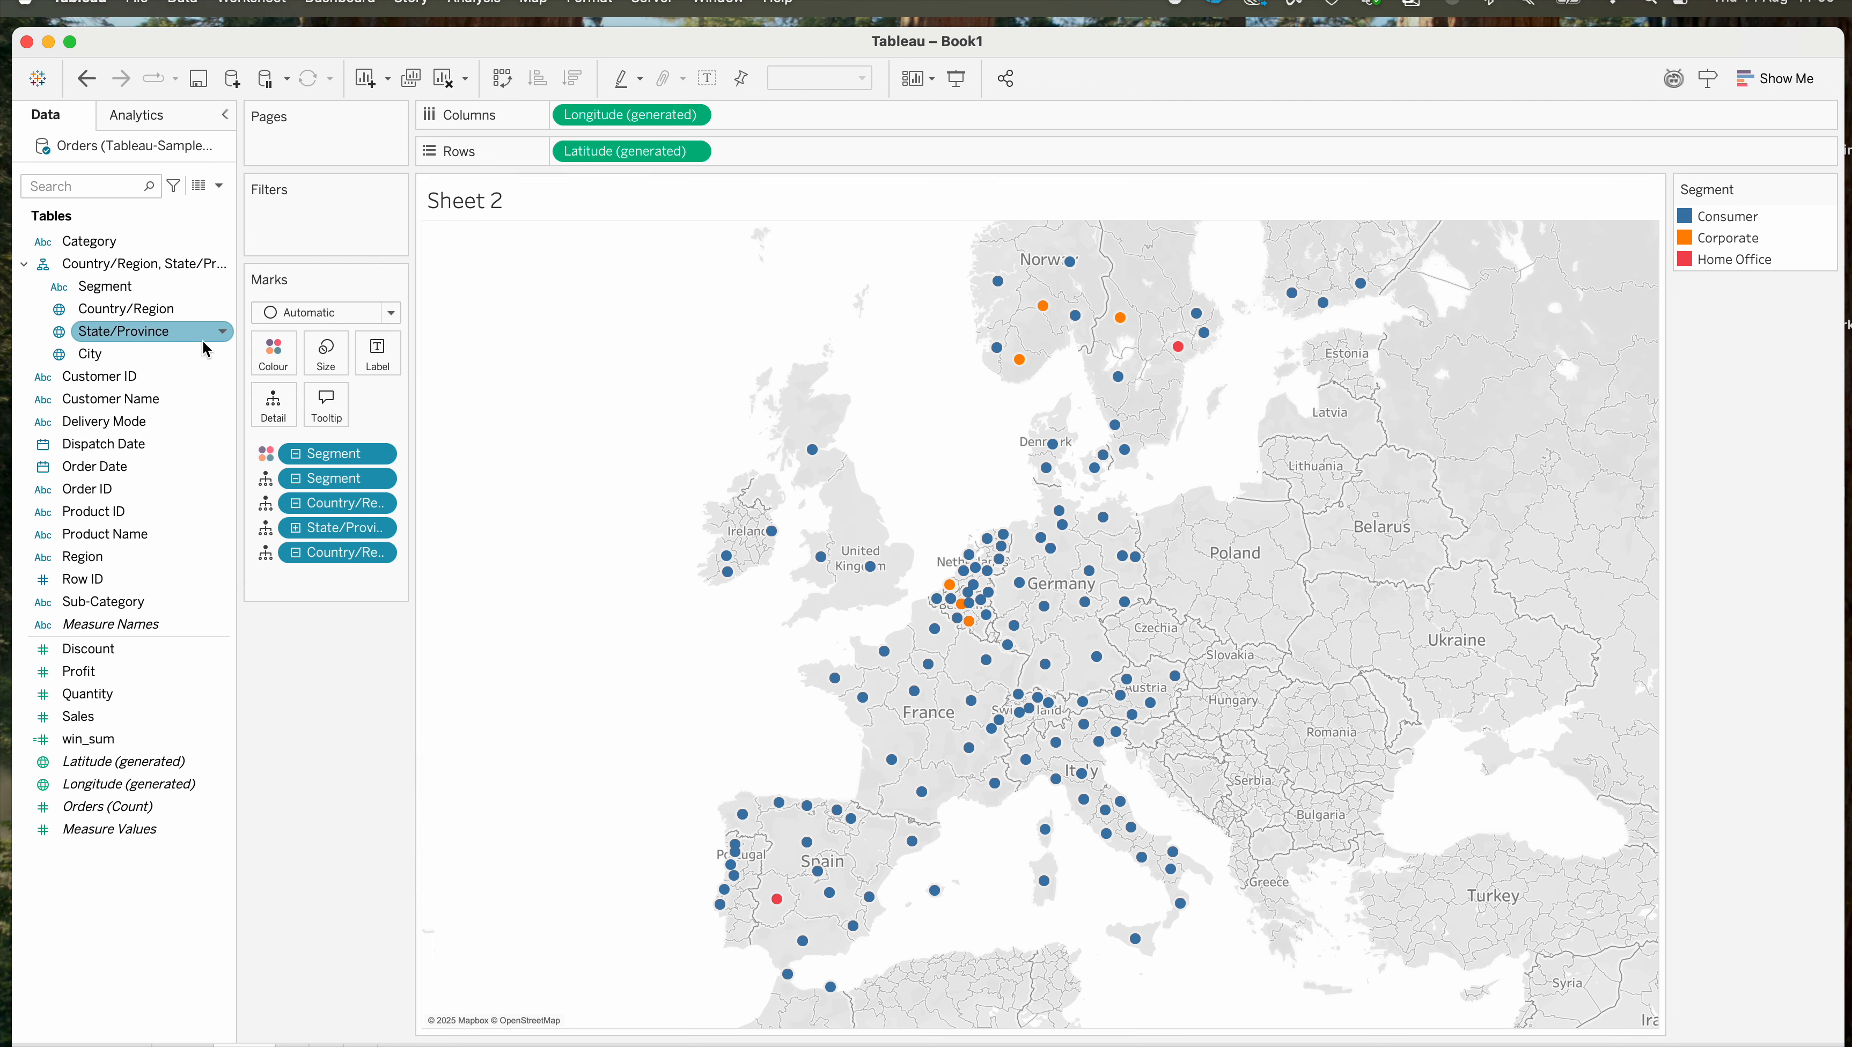
mouse_move(108, 291)
mouse_down()
mouse_move(103, 565)
mouse_move(132, 546)
mouse_move(128, 286)
mouse_up()
- Undo the recent role, hierarchy and Detail changes, back to Segment outside the hierarchy with City on Detail
click(85, 78)
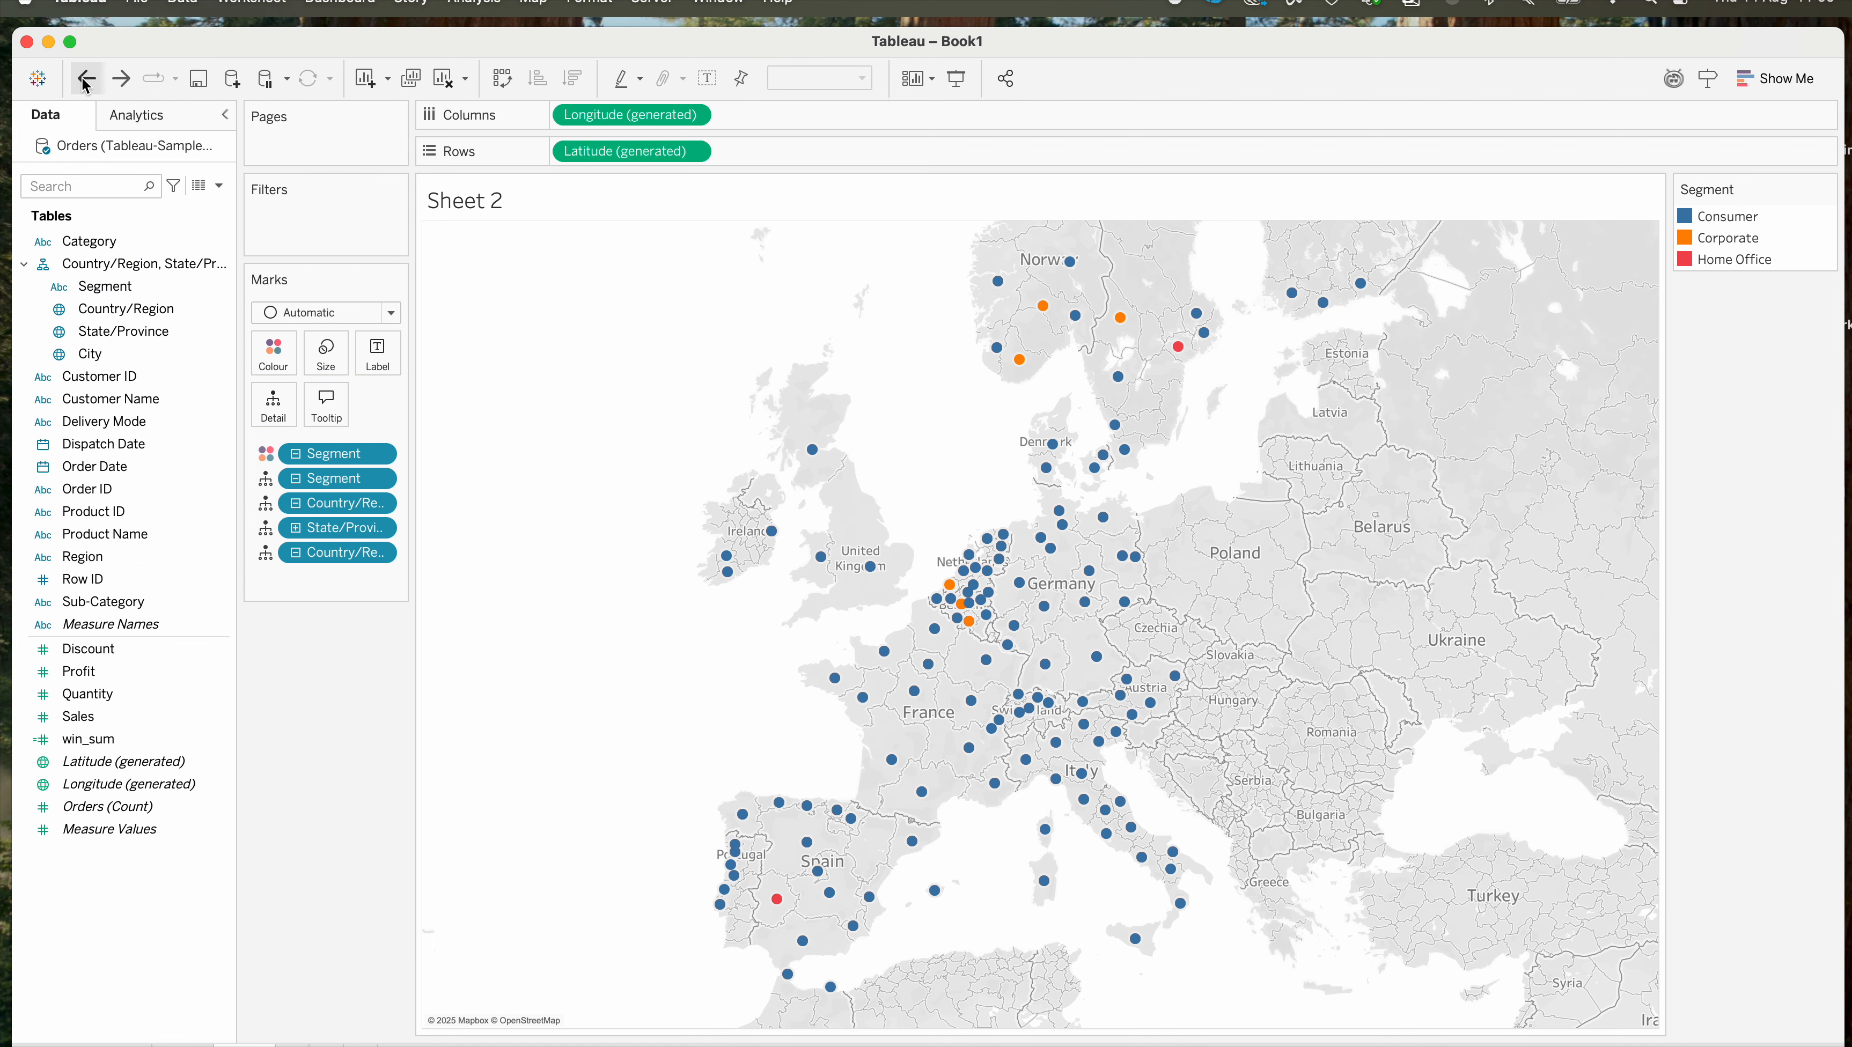
click(86, 78)
click(86, 78)
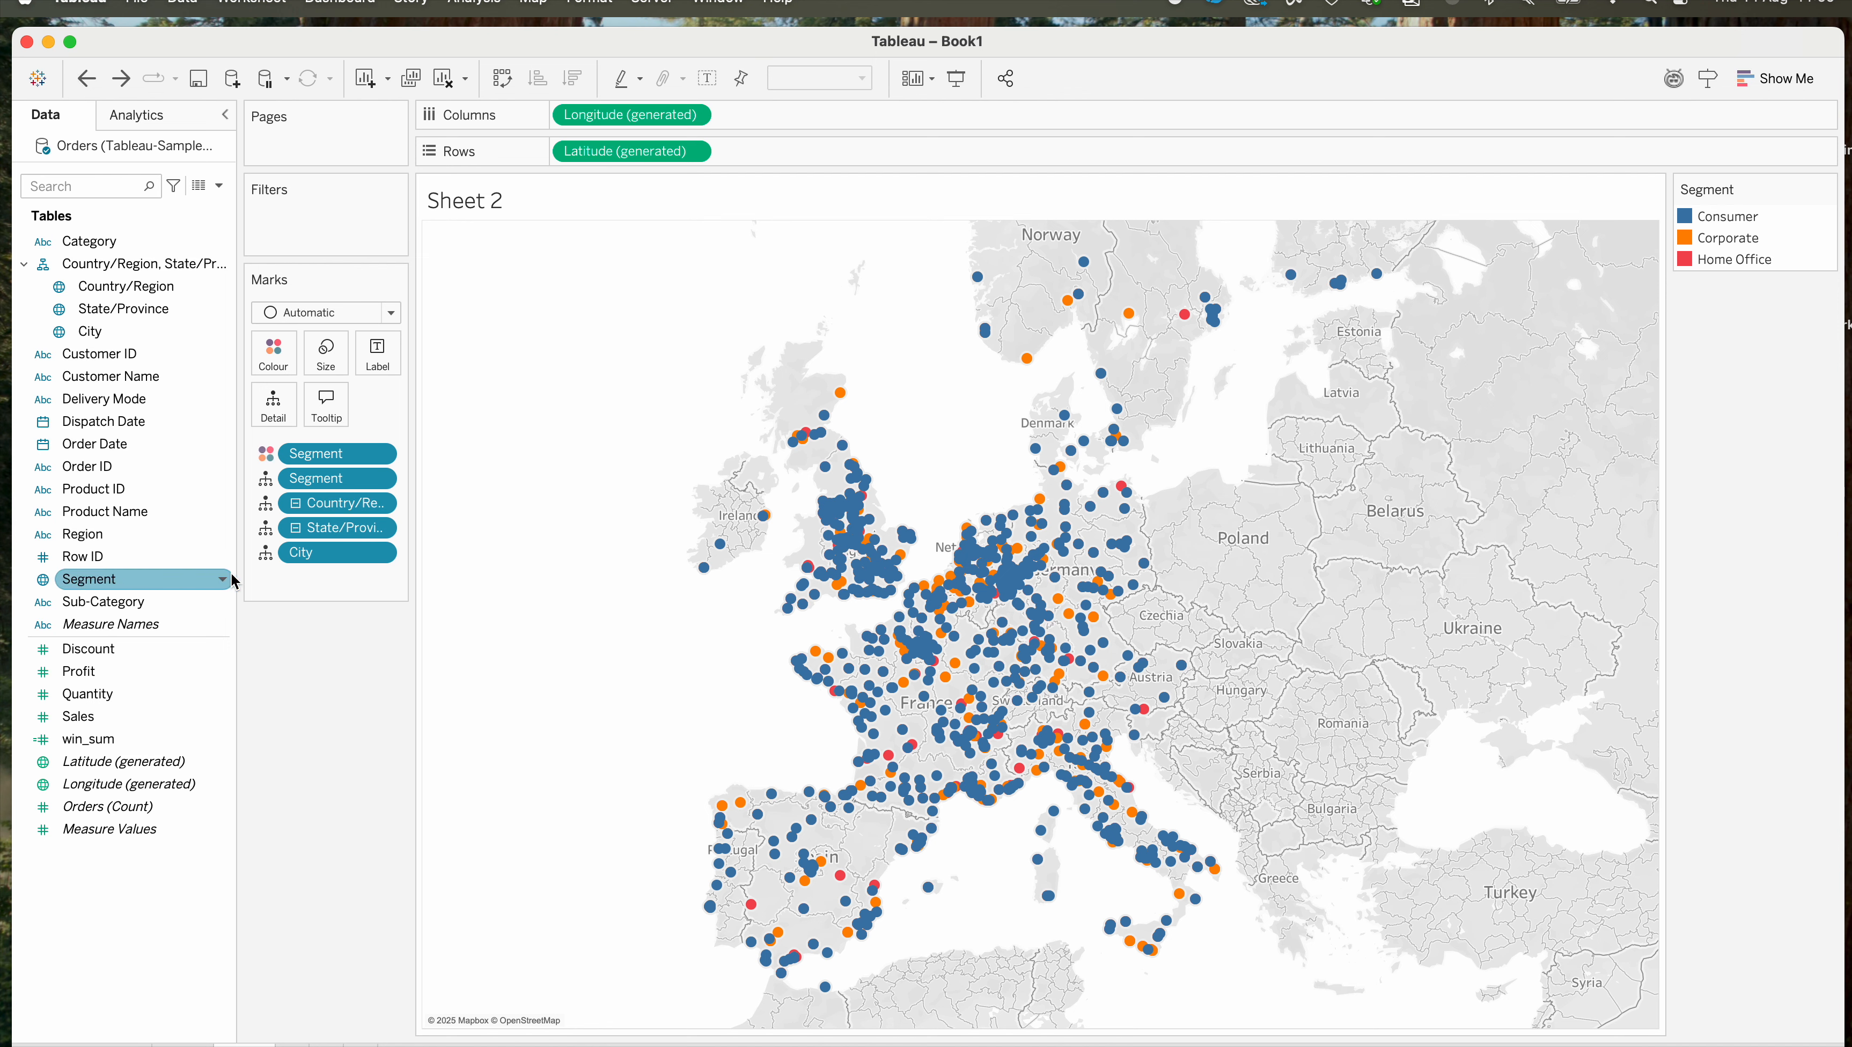
- Set the geographic role of the Segment field to None
click(230, 587)
mouse_move(352, 880)
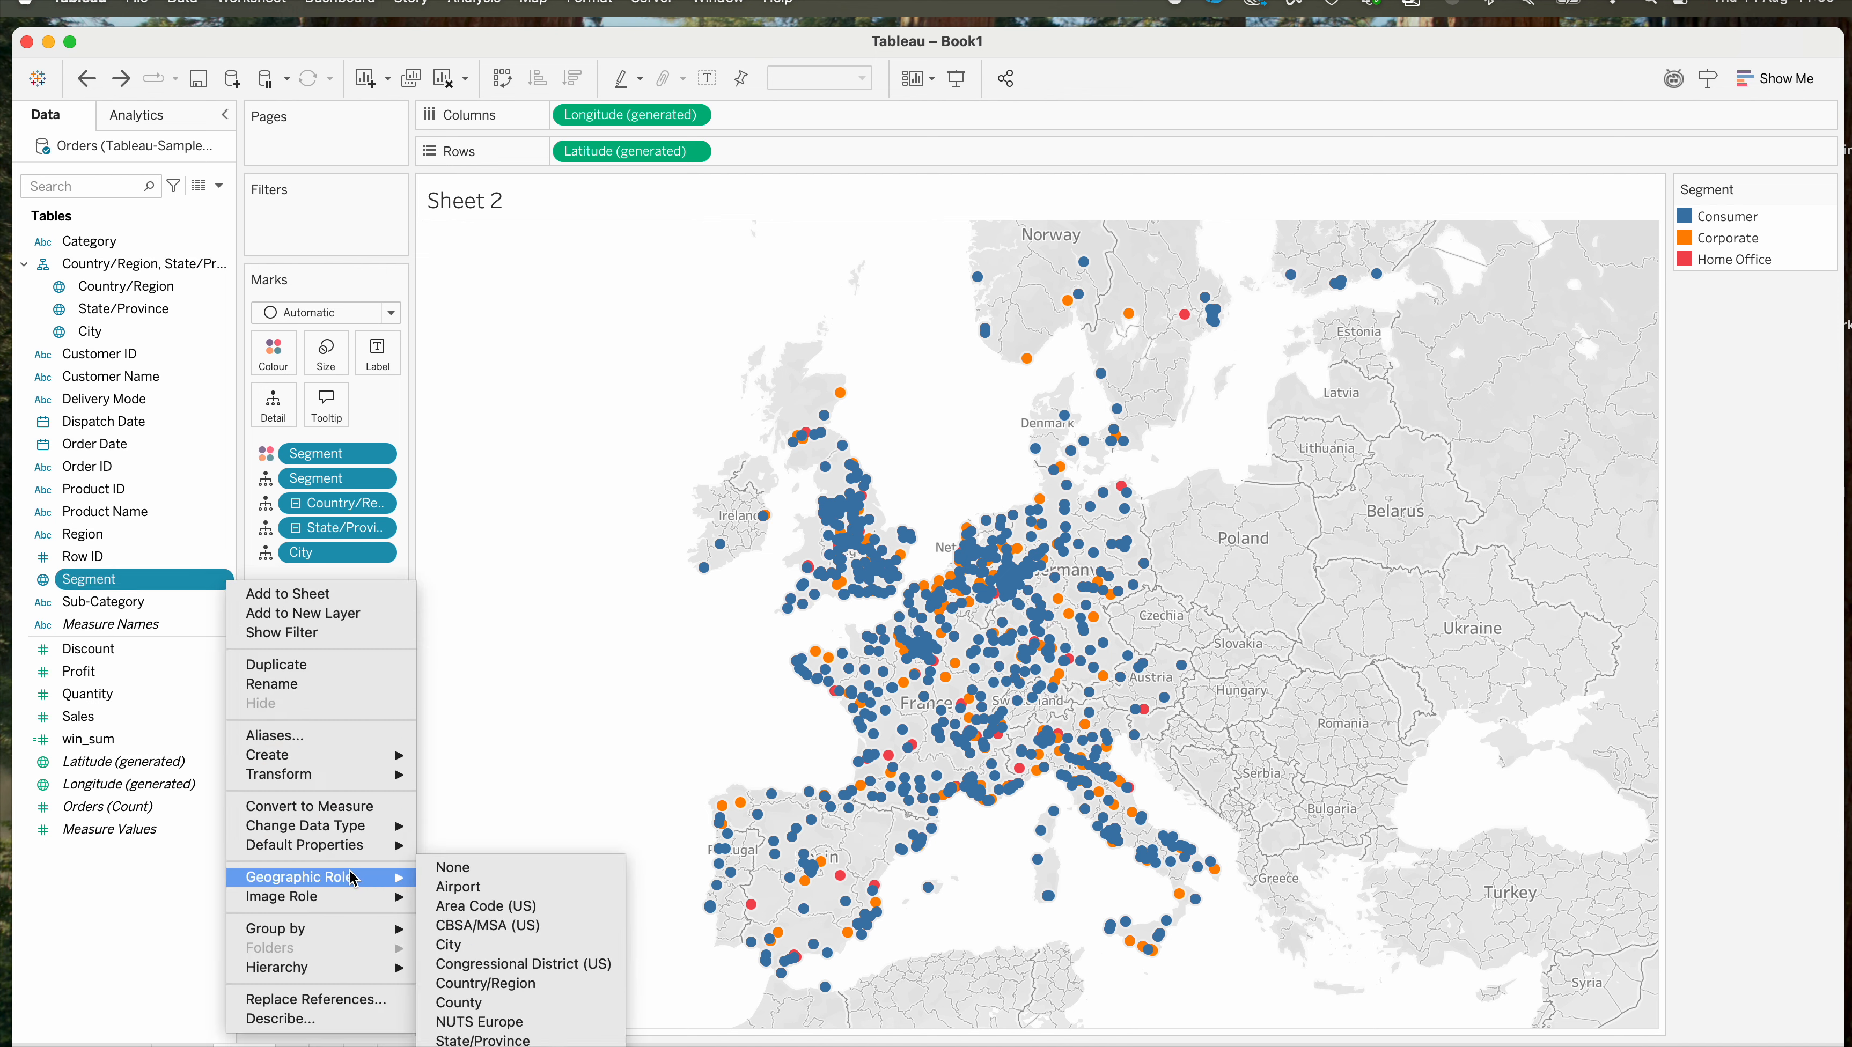
click(454, 871)
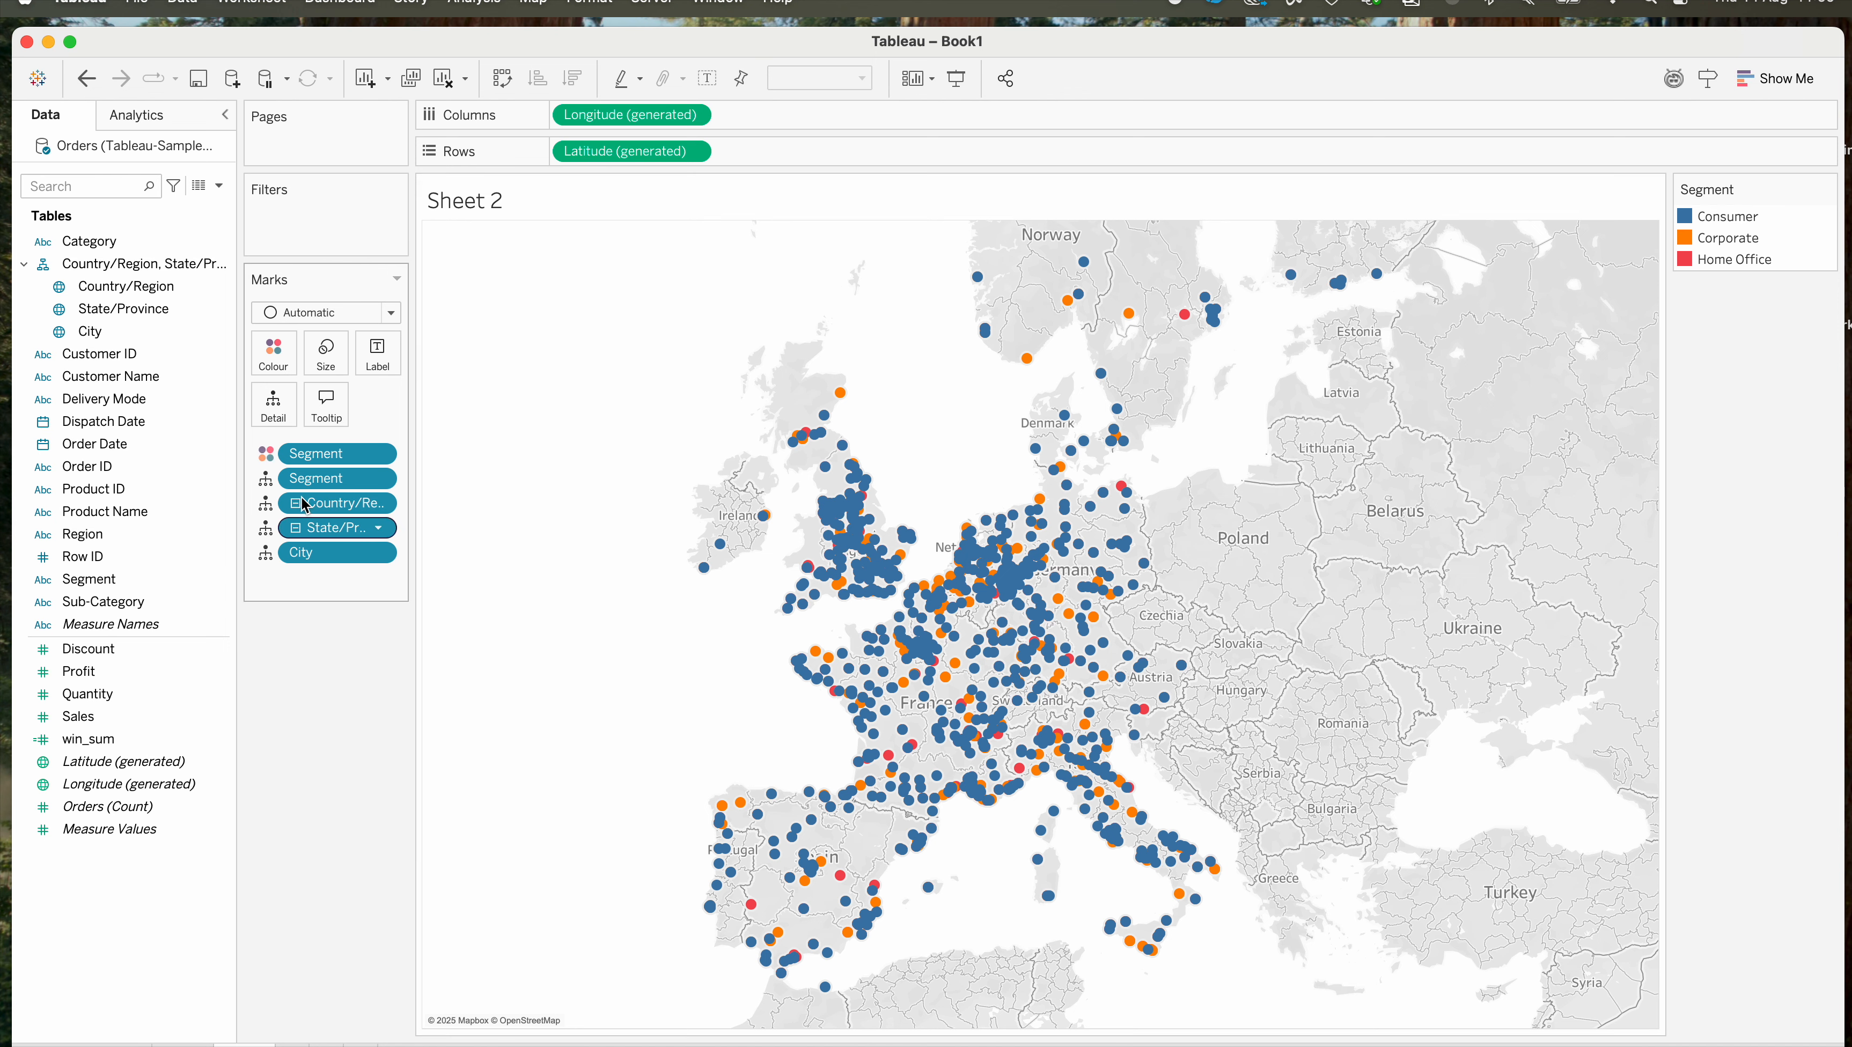
- Clear the map's marks by removing both Segment fields, Country/Region, State/Province and City
drag(304, 452, 293, 758)
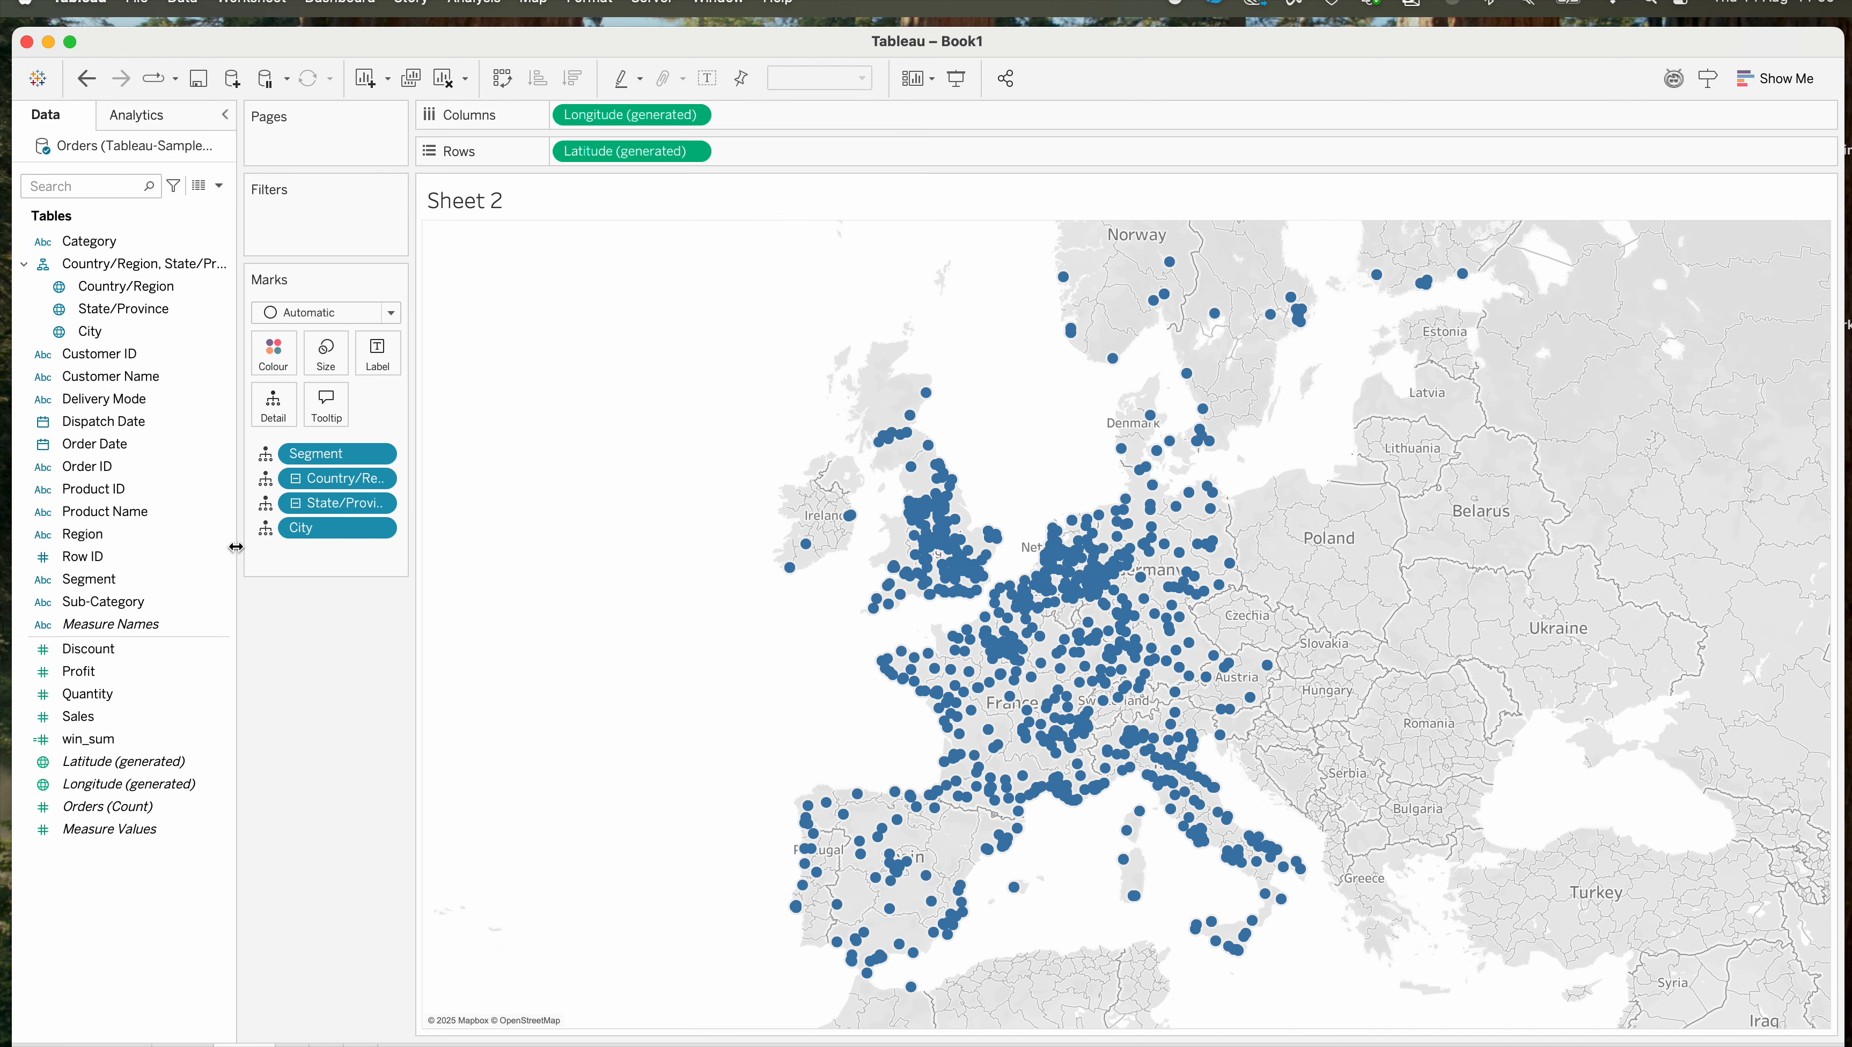
drag(315, 453, 259, 672)
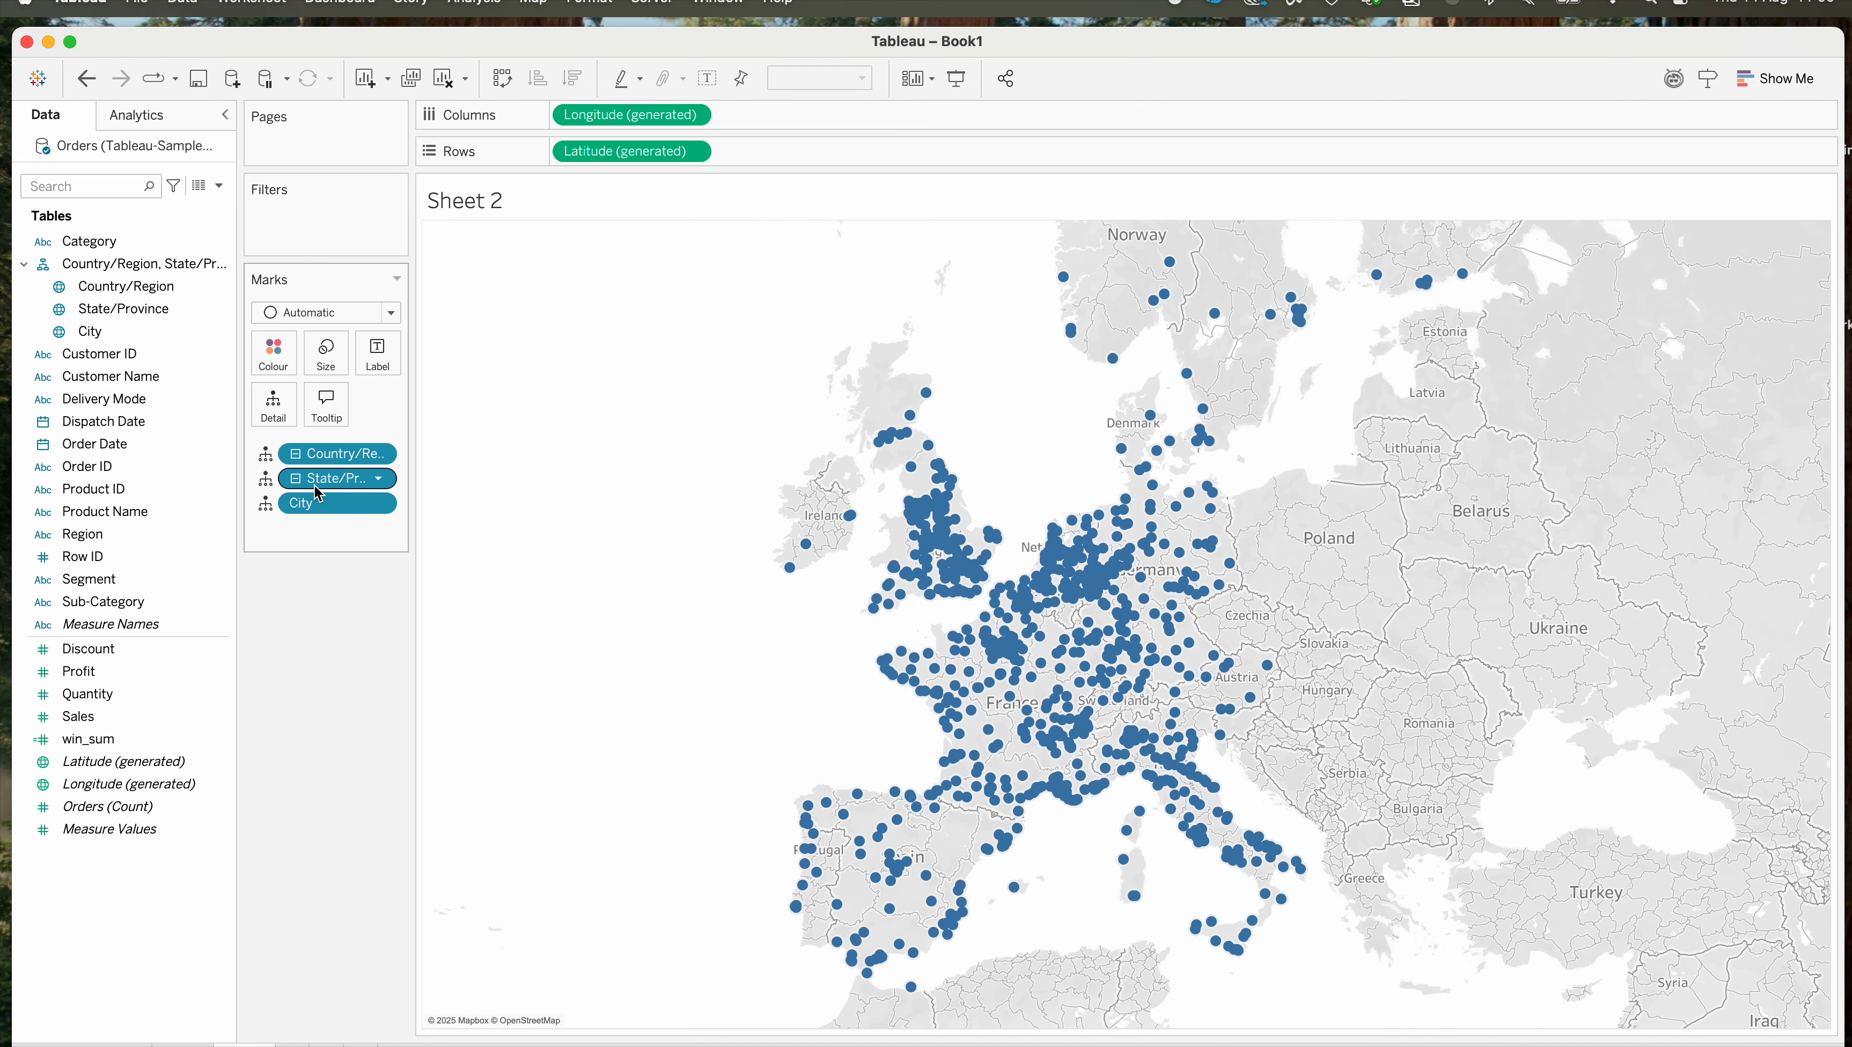
drag(315, 482, 322, 676)
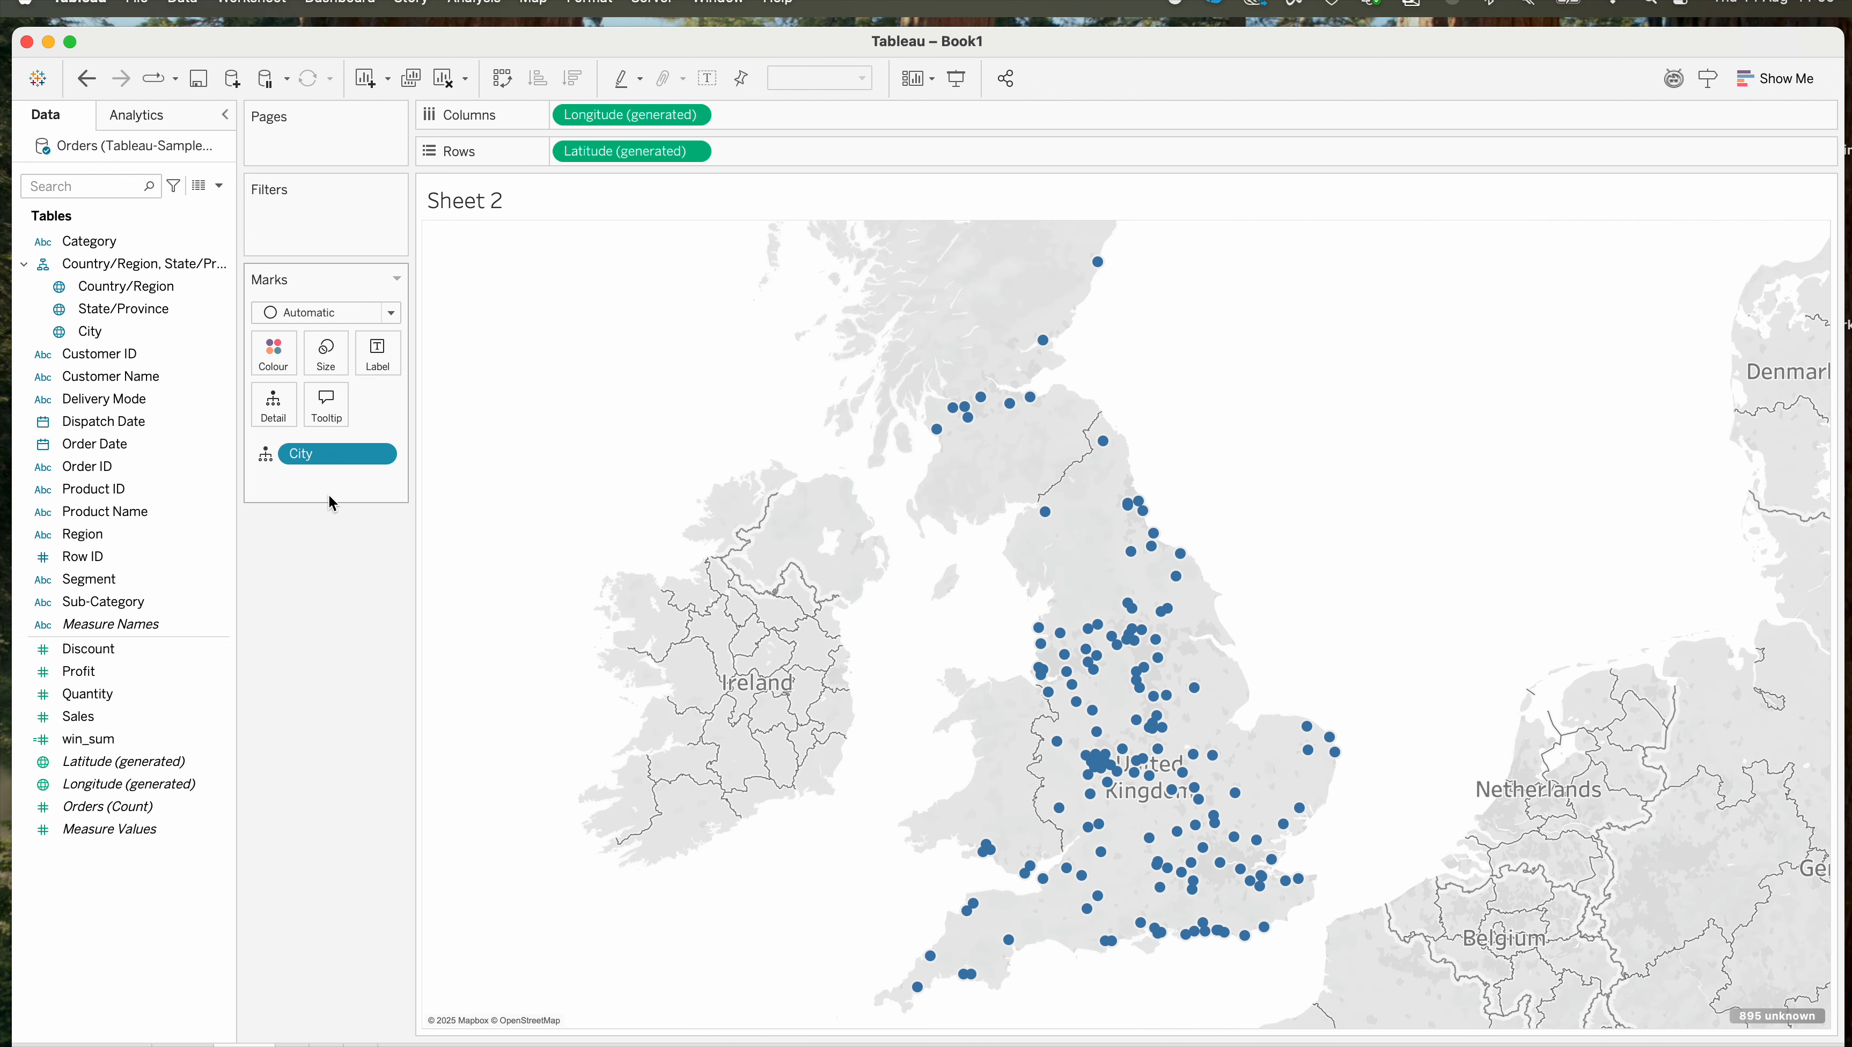
drag(306, 461, 293, 720)
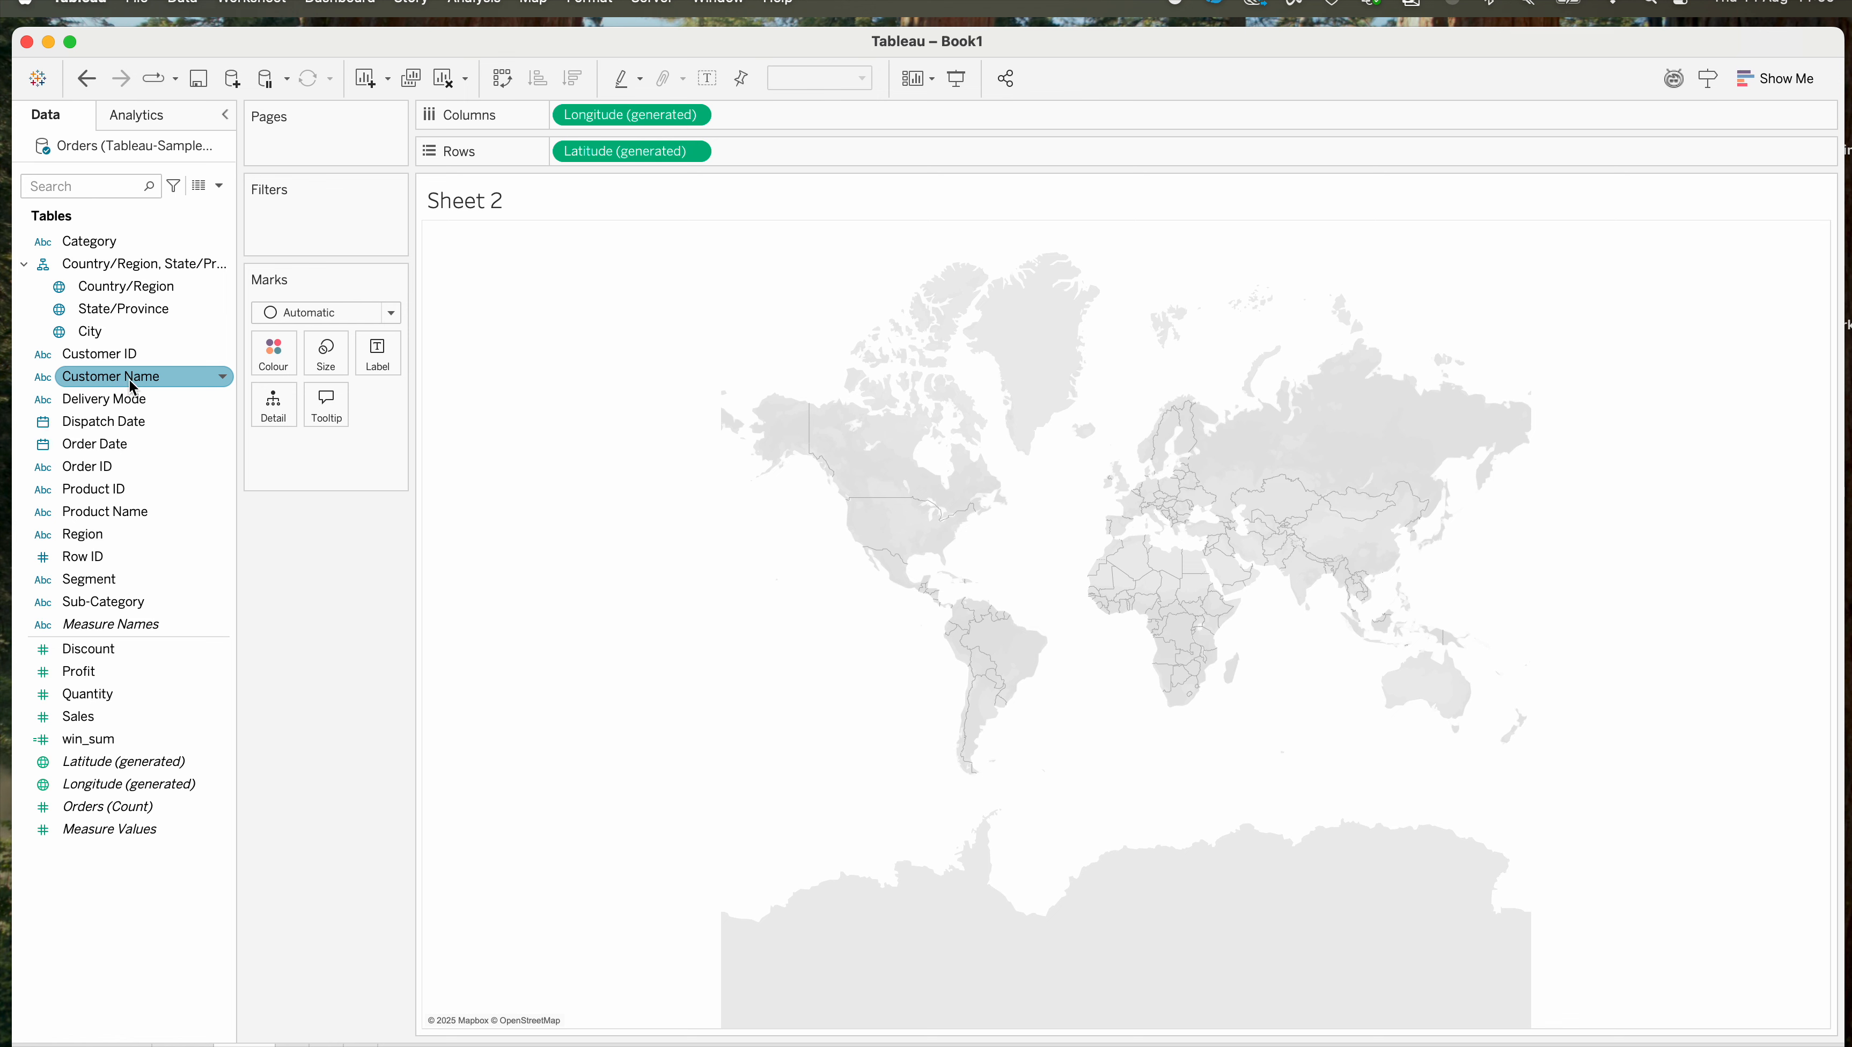
- Create a geographic role for Customer Name from an existing location field and add Customer Name to the map's Detail
click(222, 376)
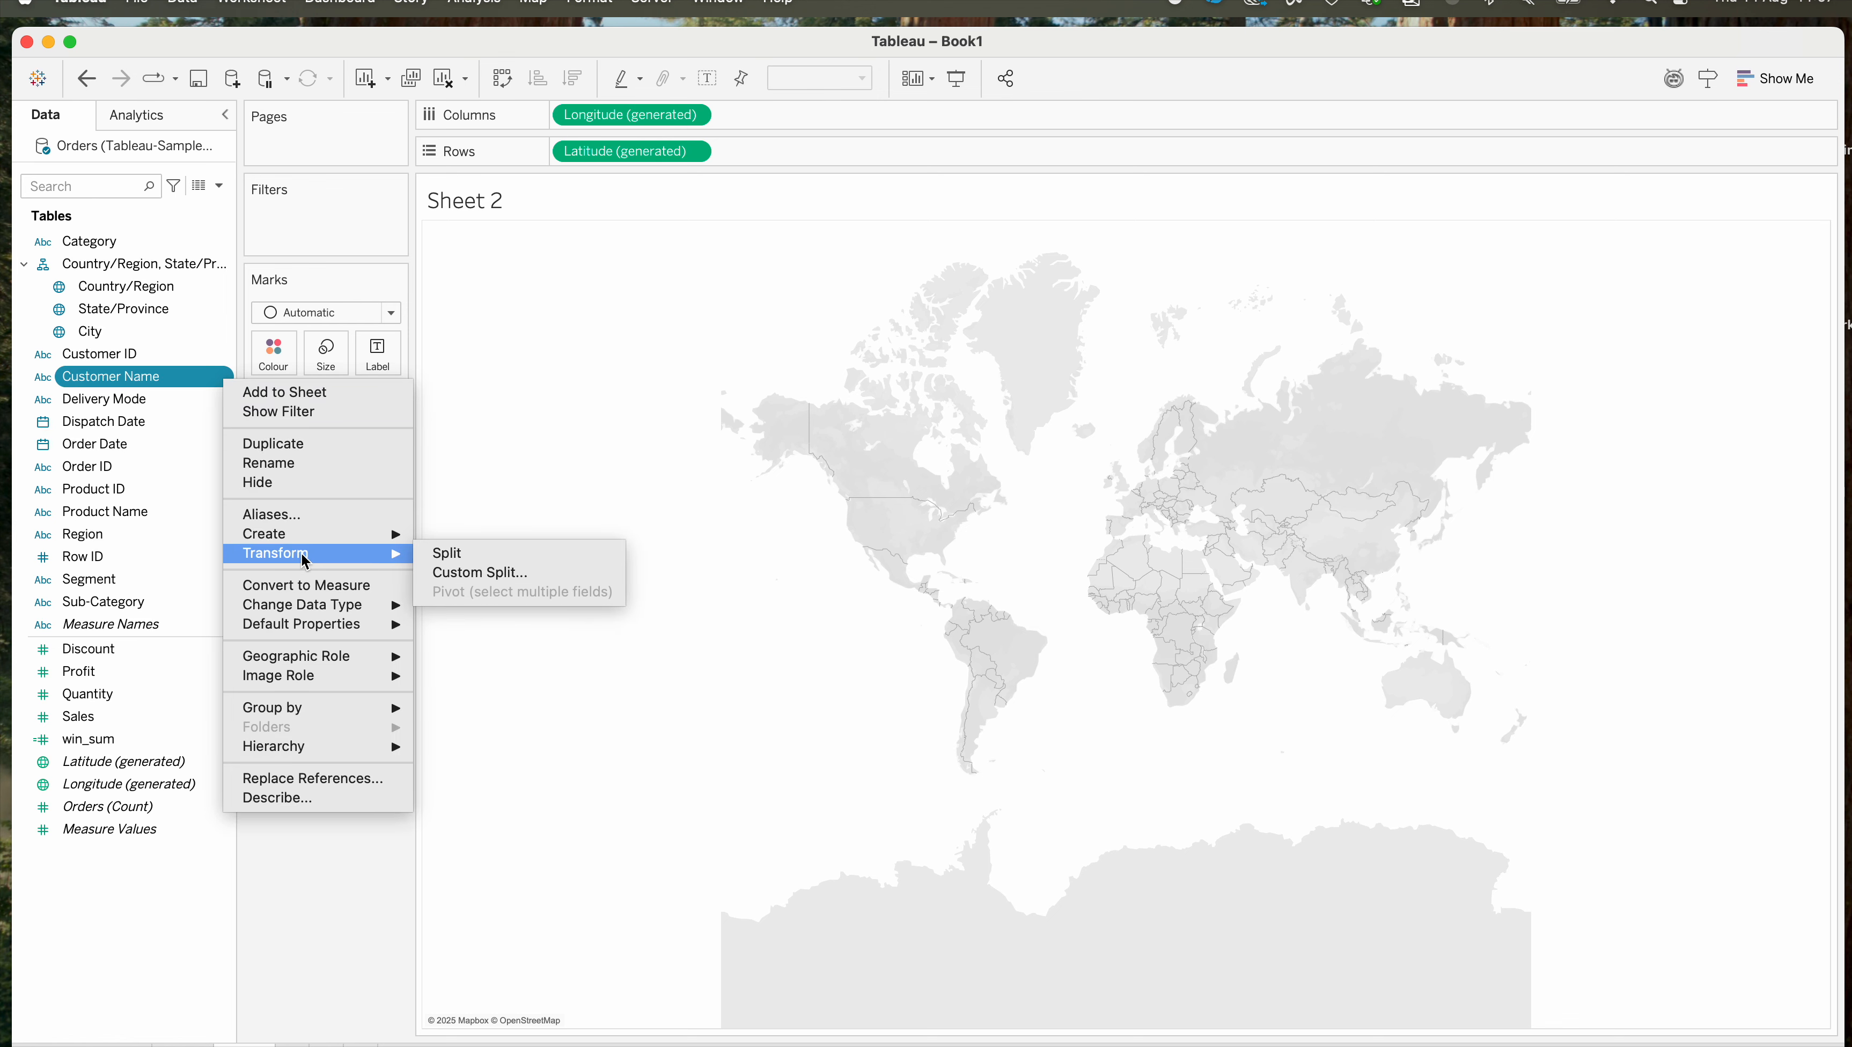
mouse_move(326, 651)
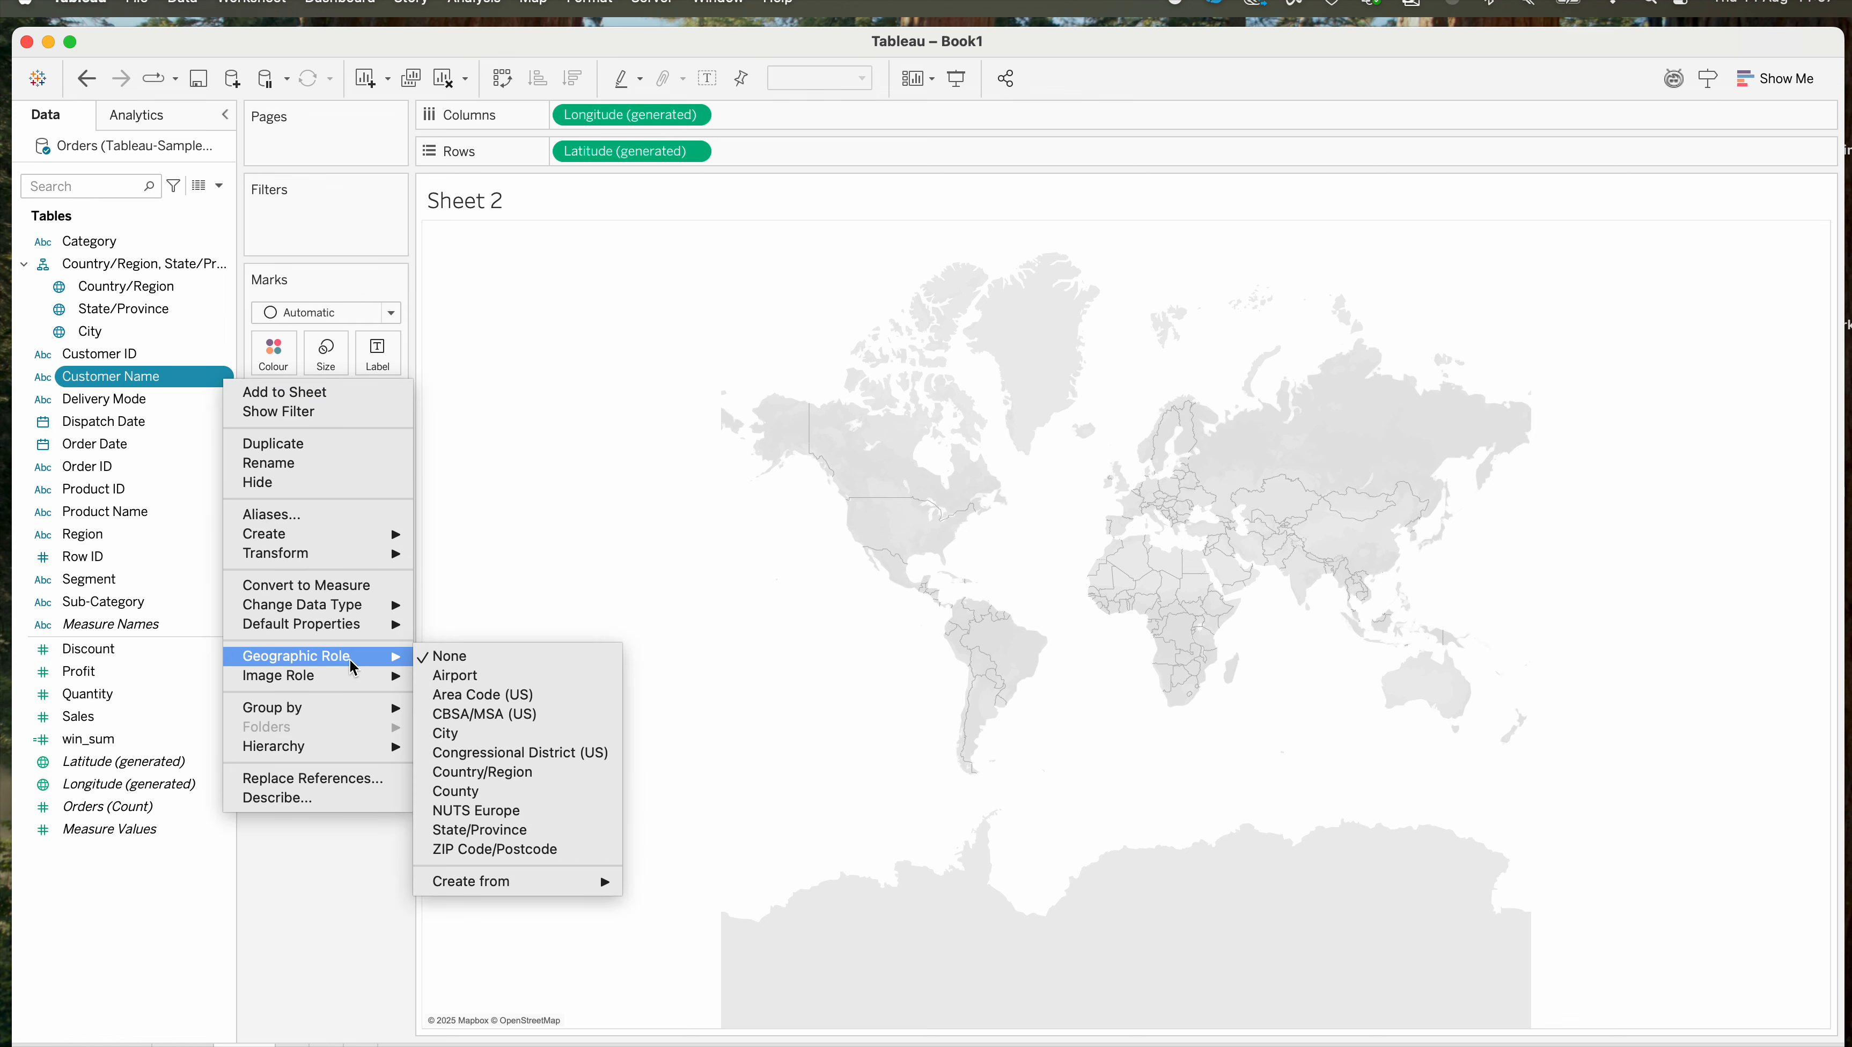
mouse_move(598, 882)
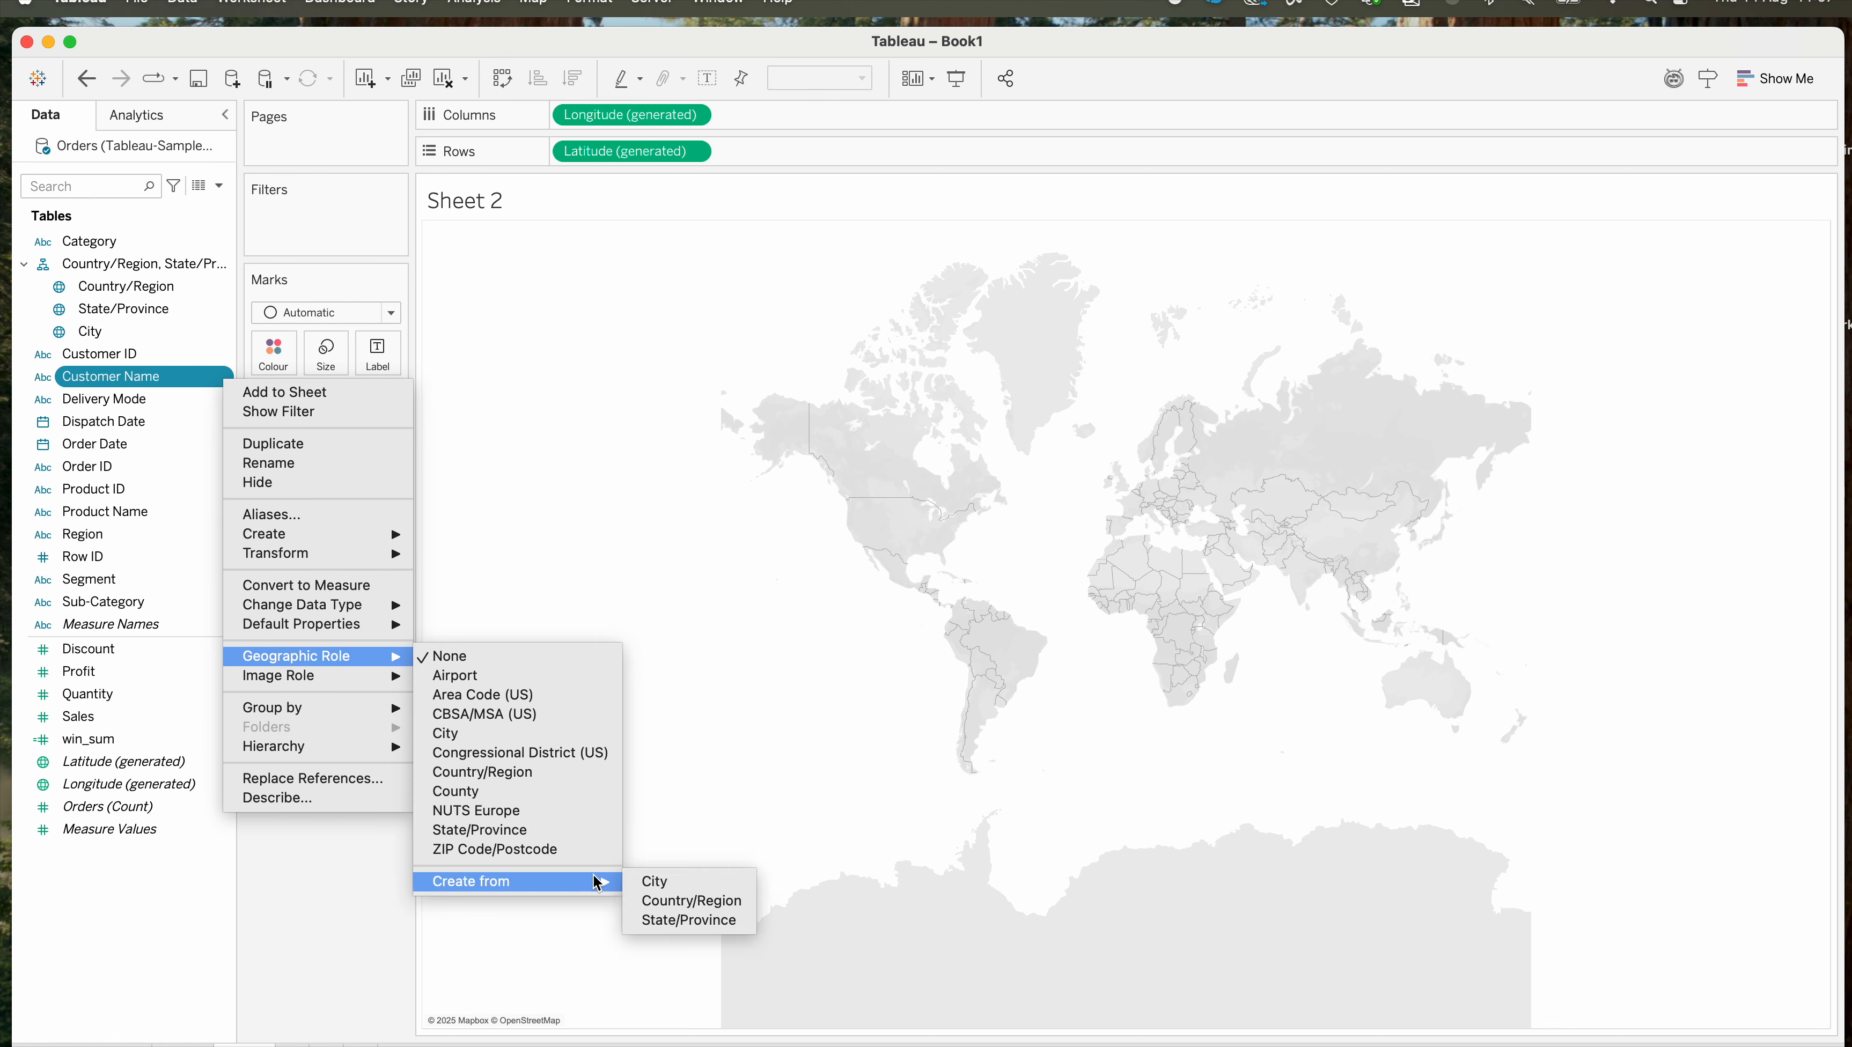
click(671, 902)
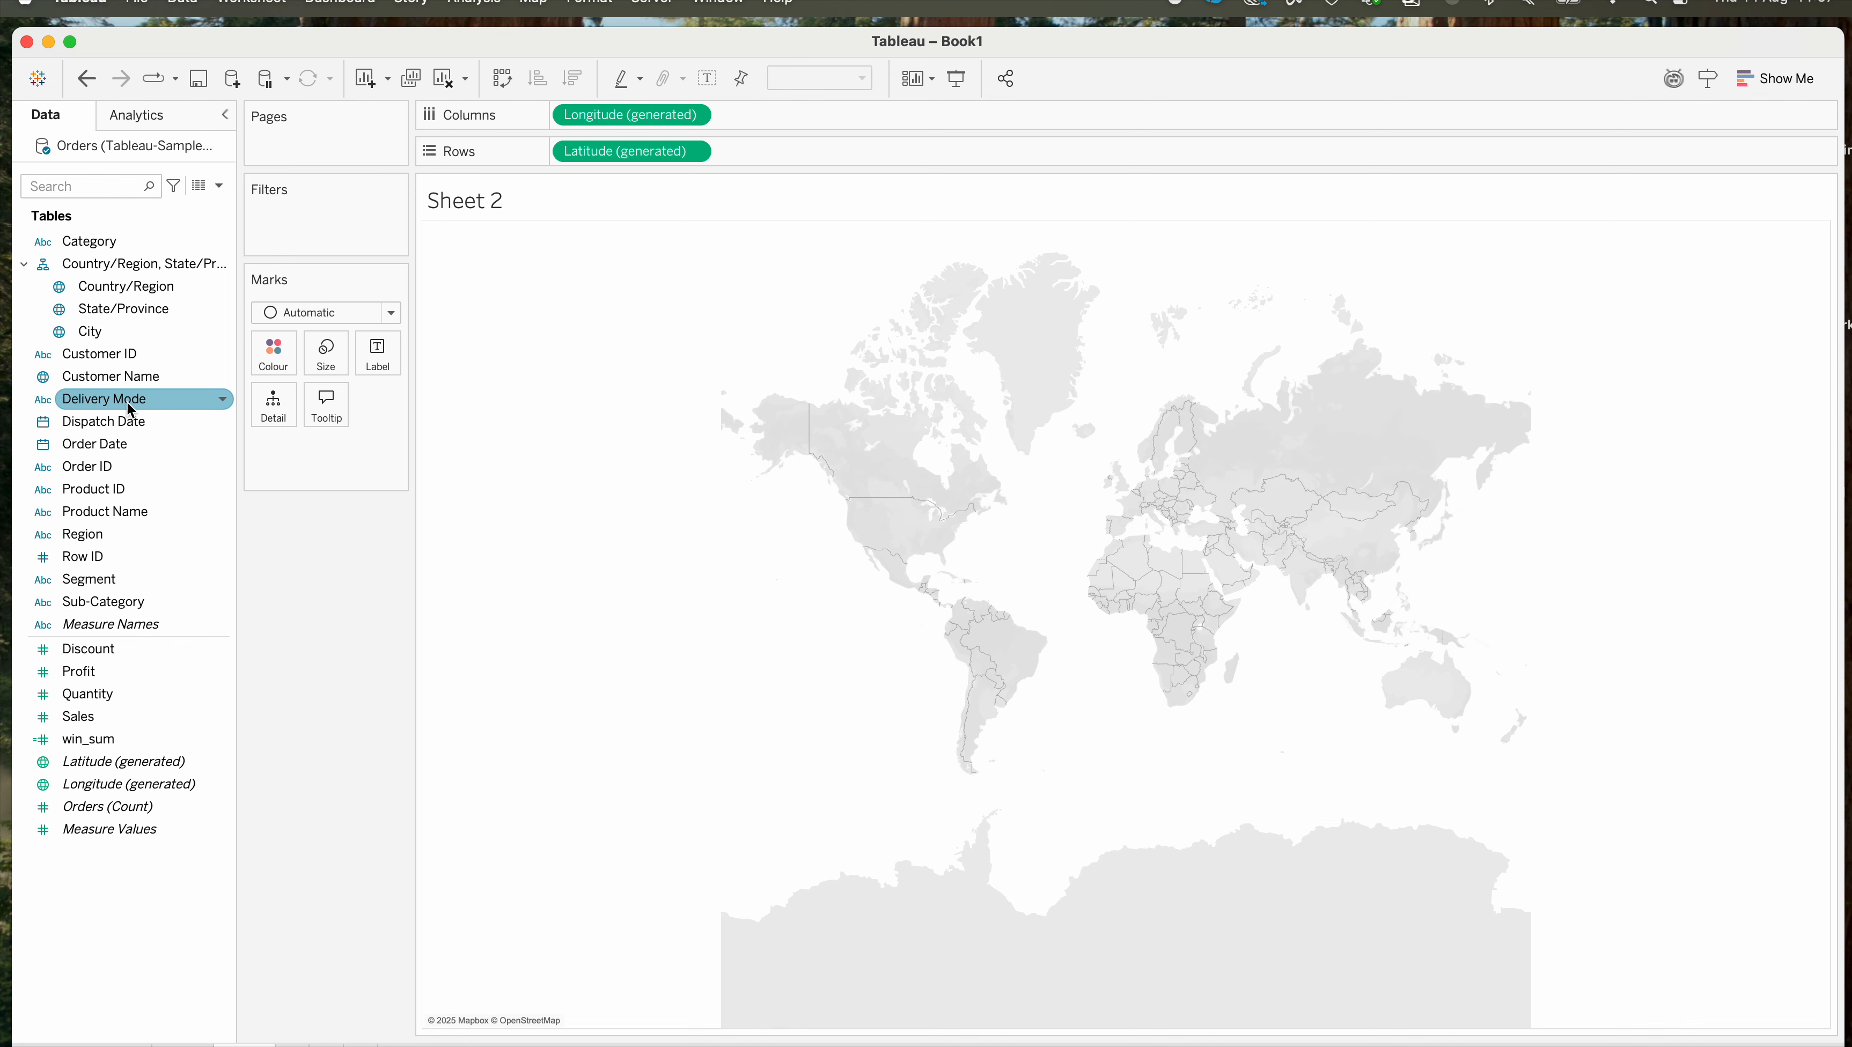
drag(128, 376, 273, 405)
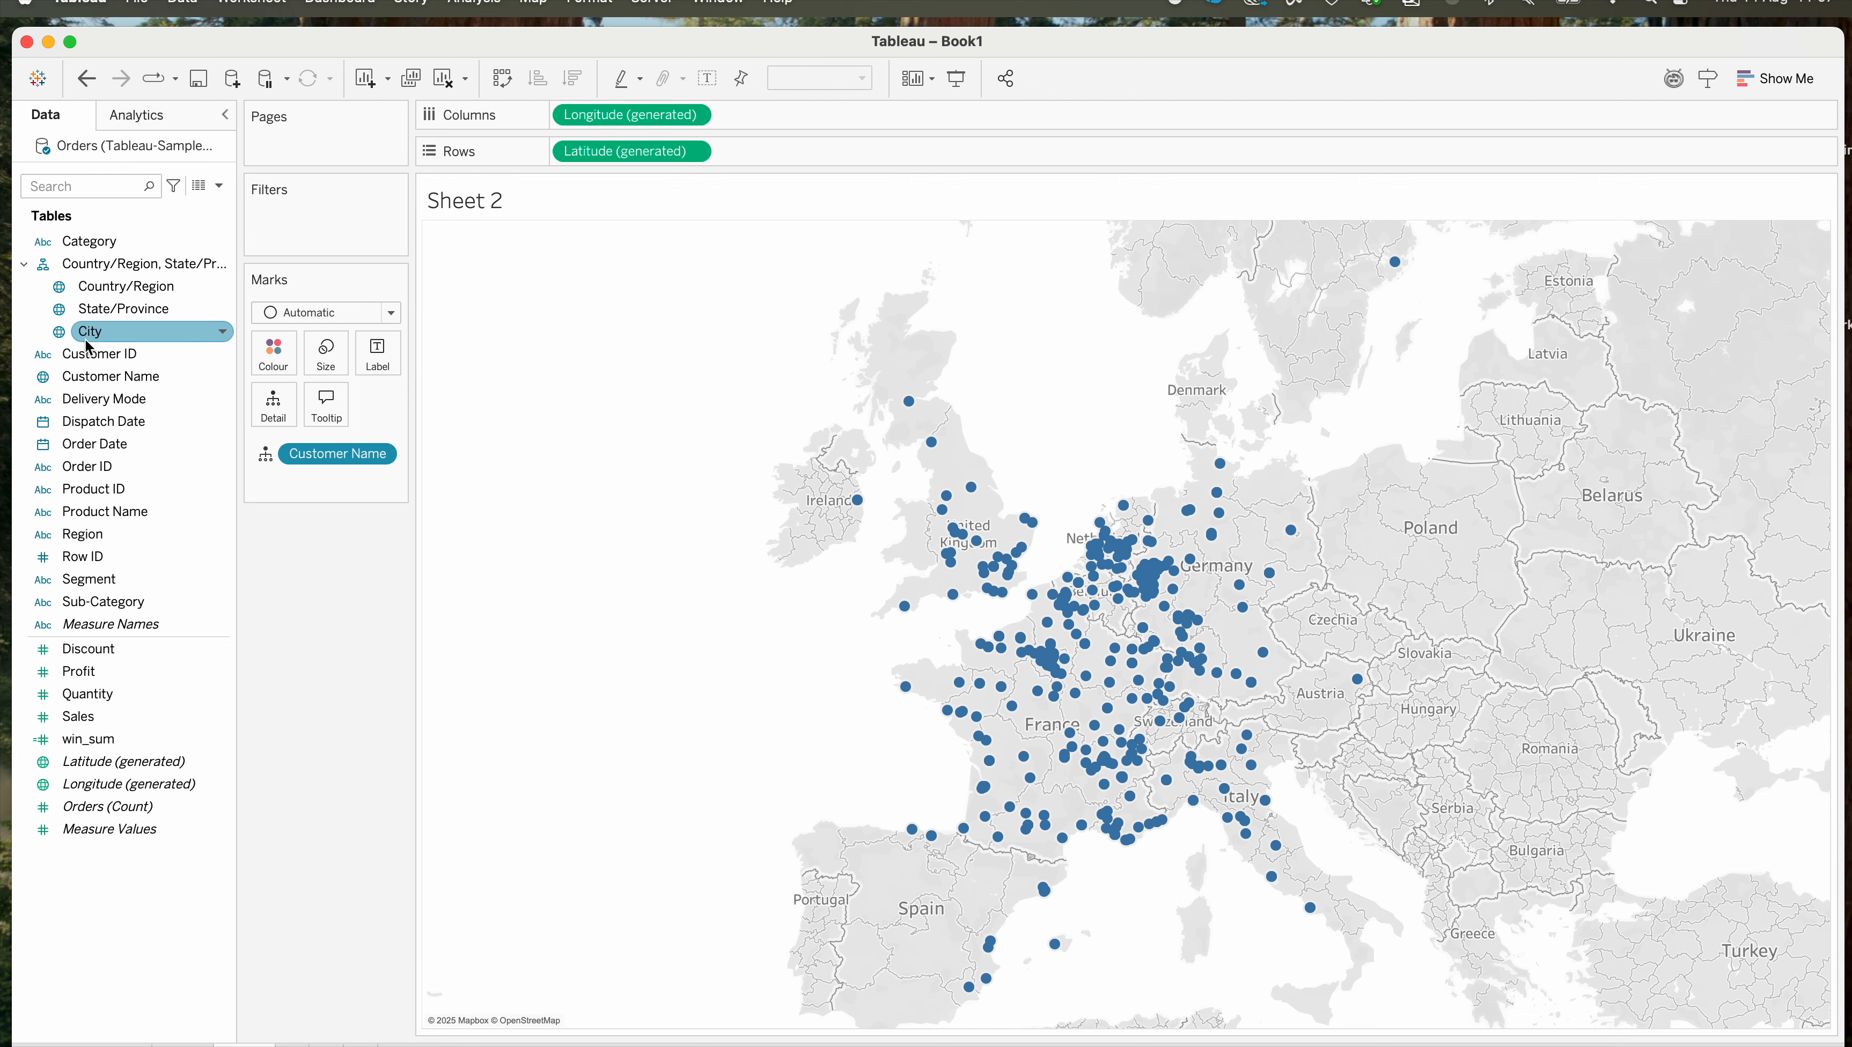
- Add City to the Customer Name map, placing City and State/Province on Detail and removing Country/Region from Label
drag(90, 331, 376, 359)
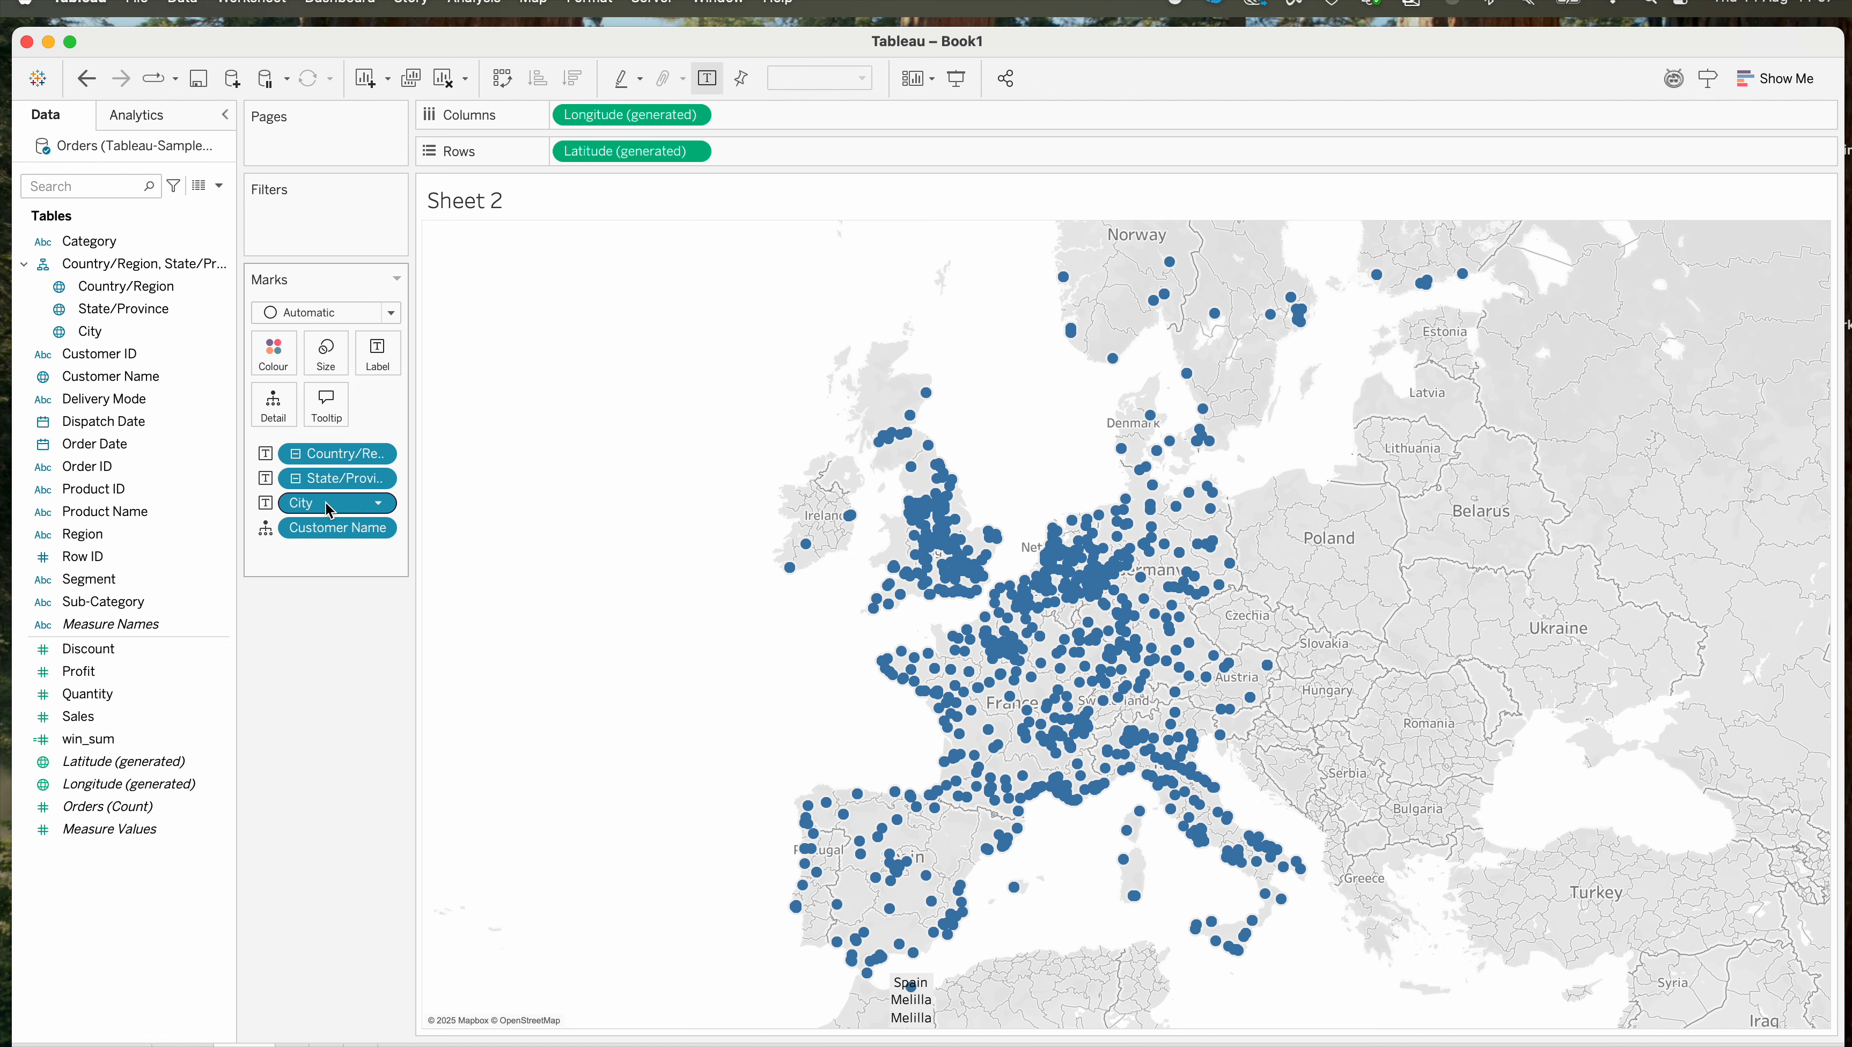
drag(330, 506, 274, 411)
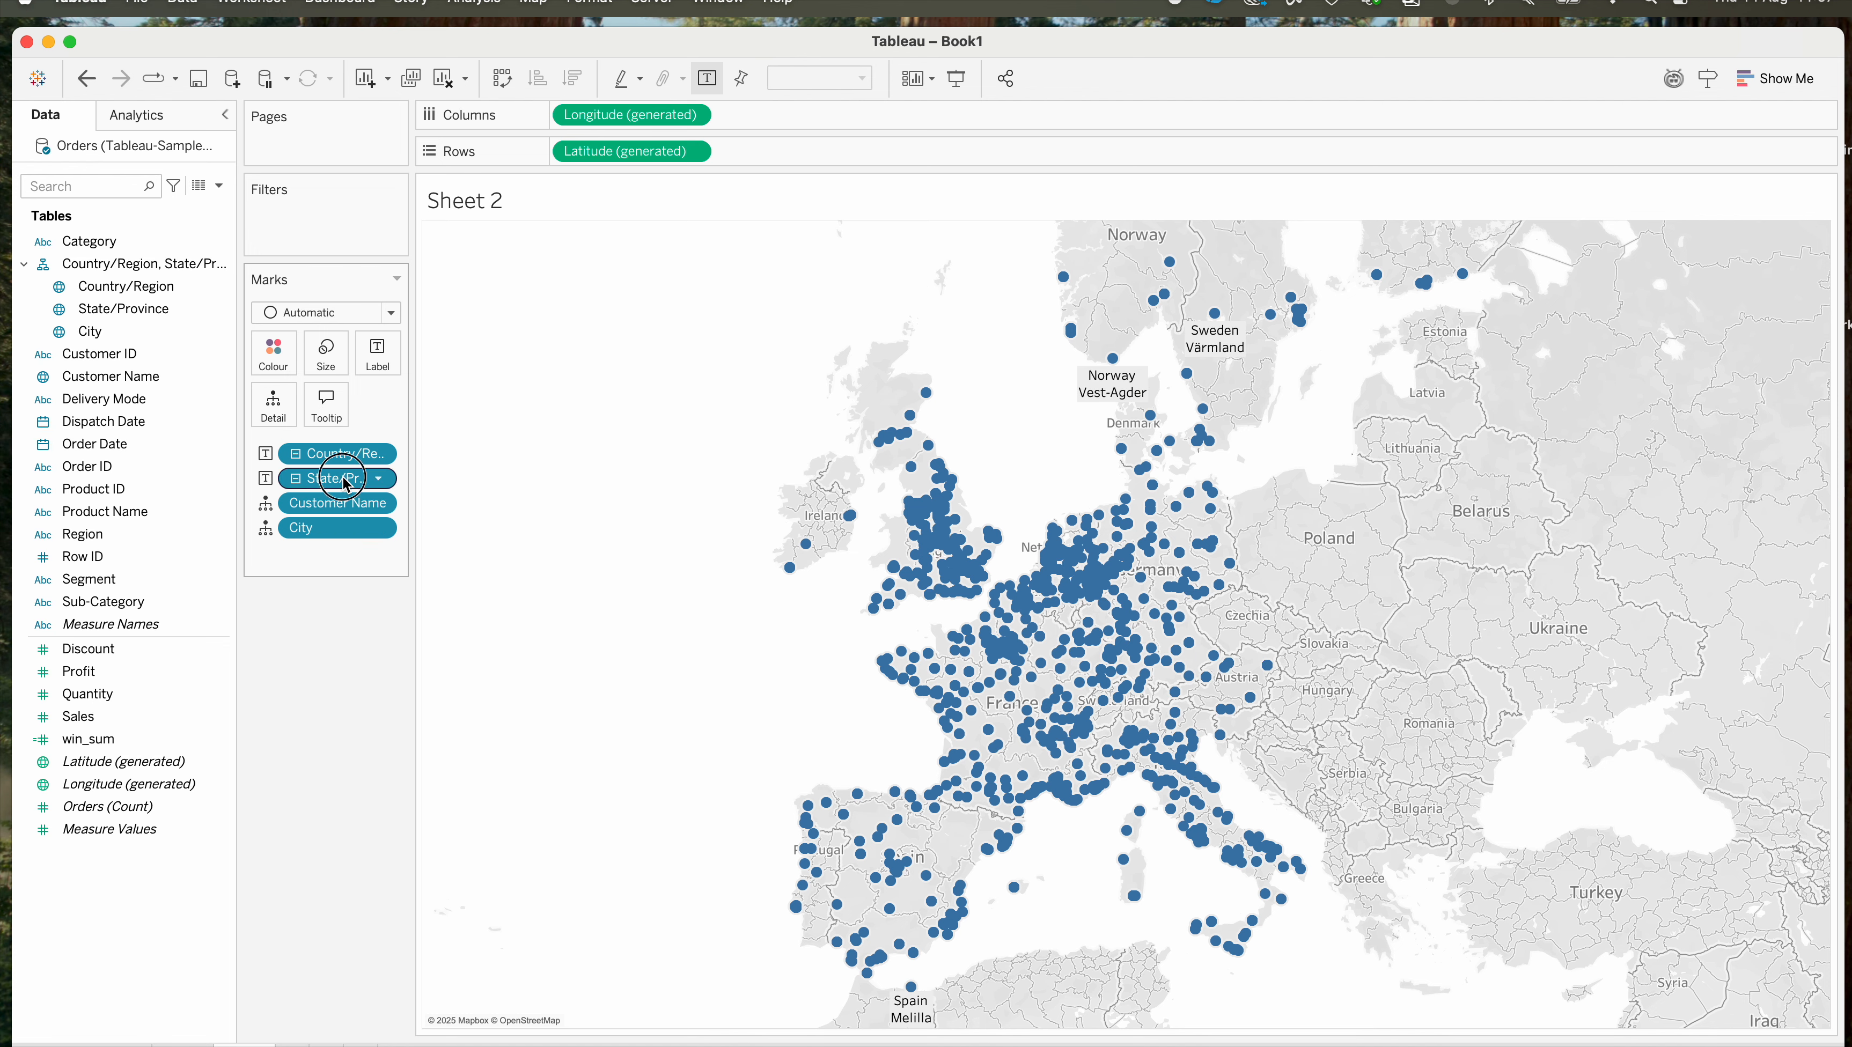
drag(346, 479, 424, 542)
drag(338, 454, 339, 732)
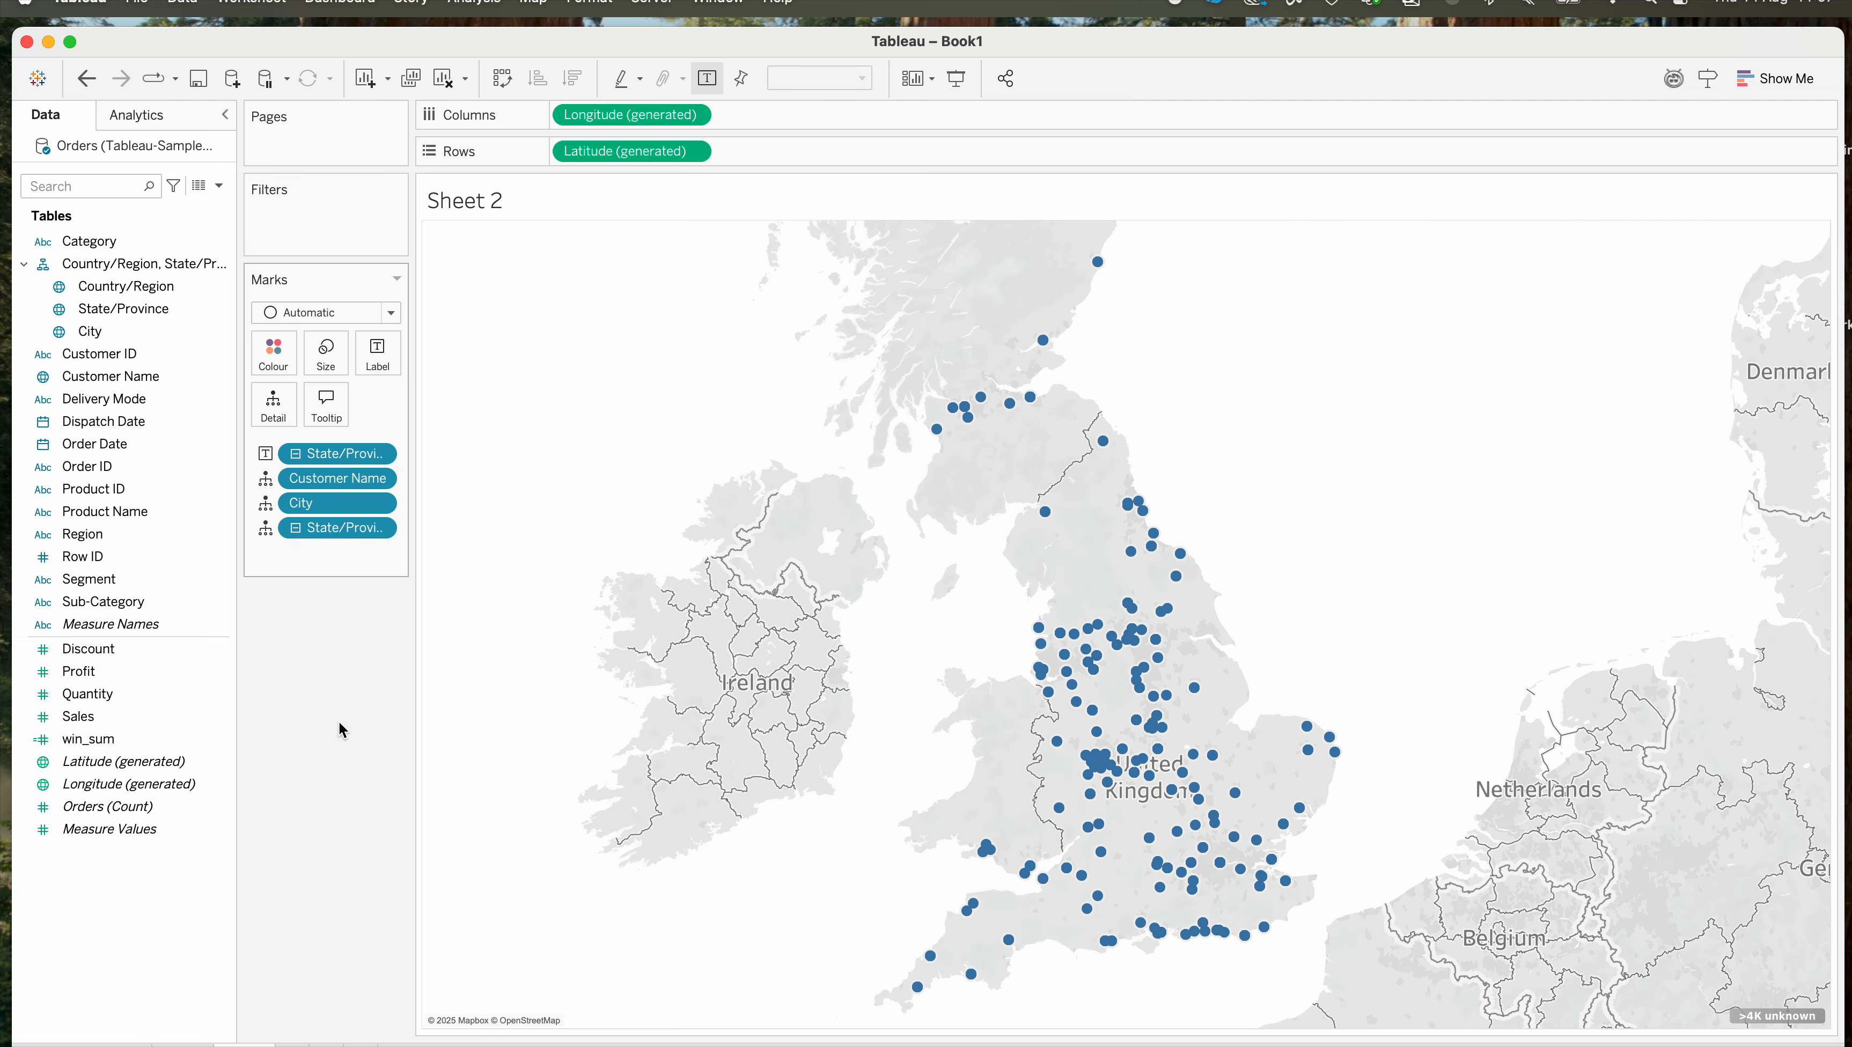
- Remove State/Province from the map's Label mark and undo that removal
drag(332, 452, 298, 773)
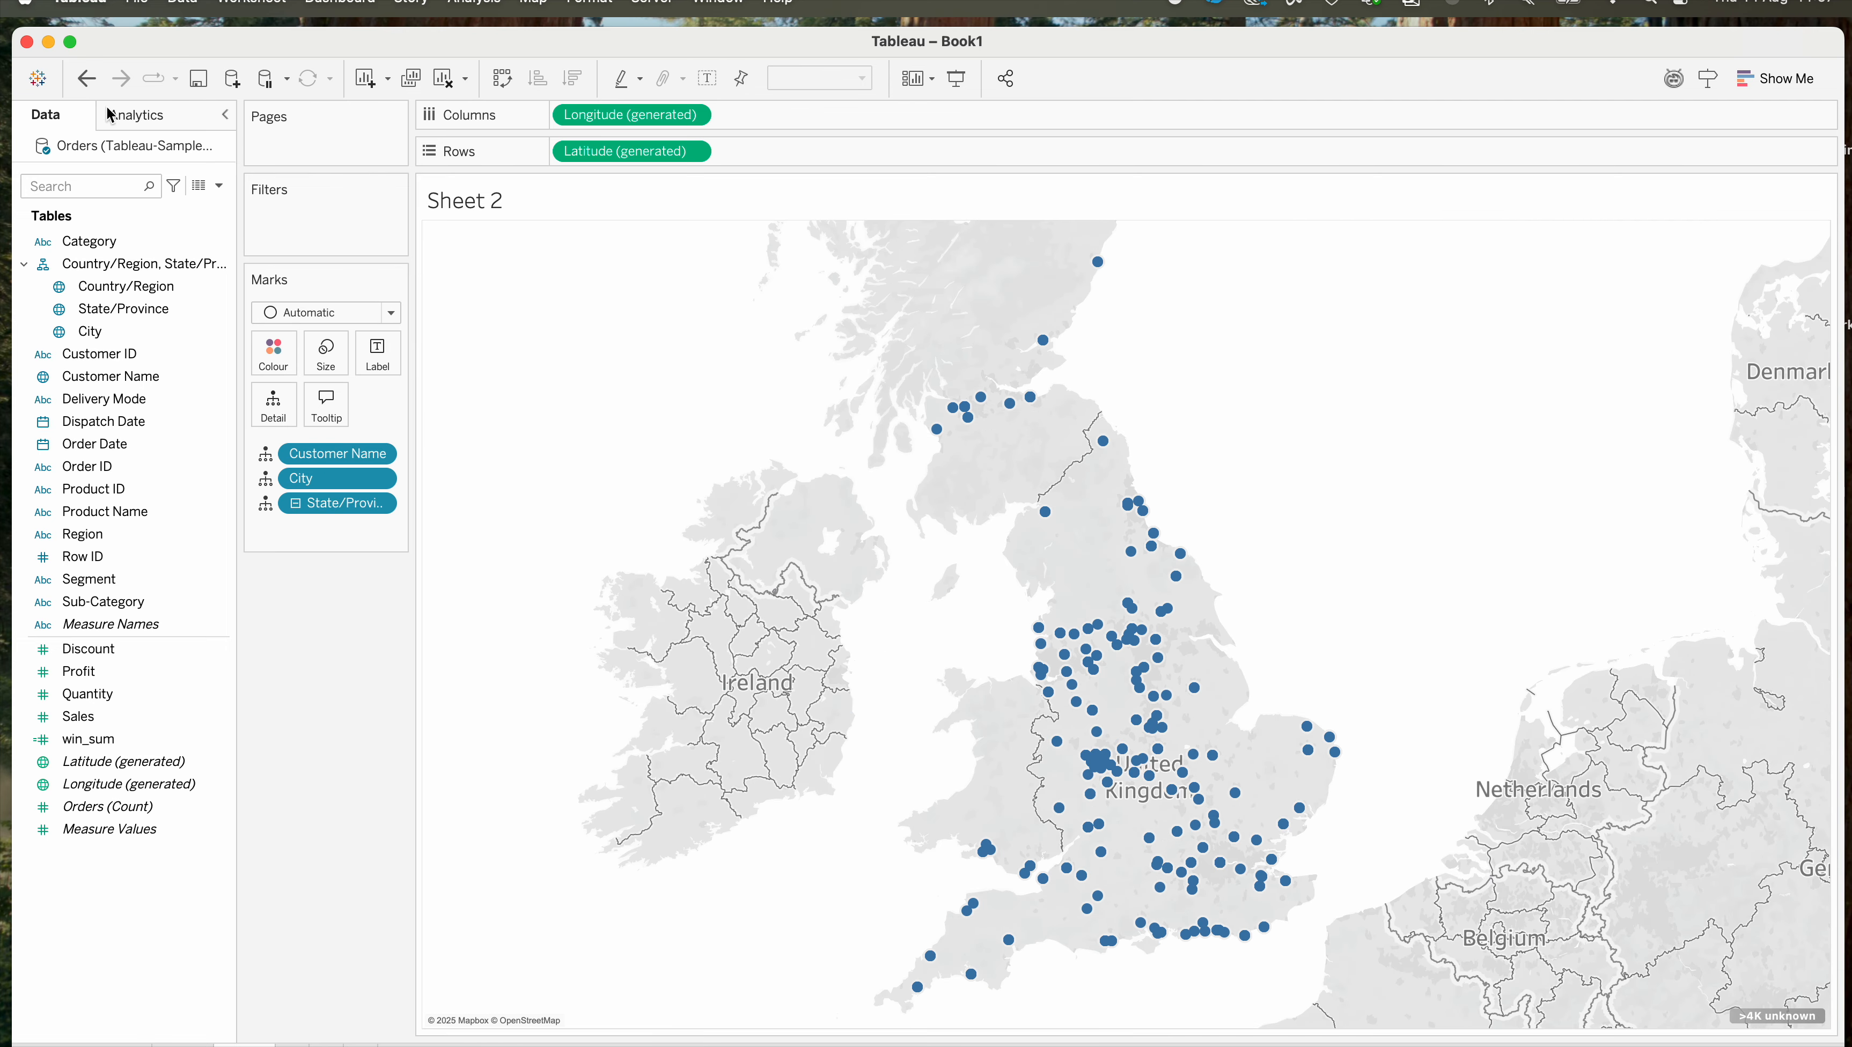
click(94, 81)
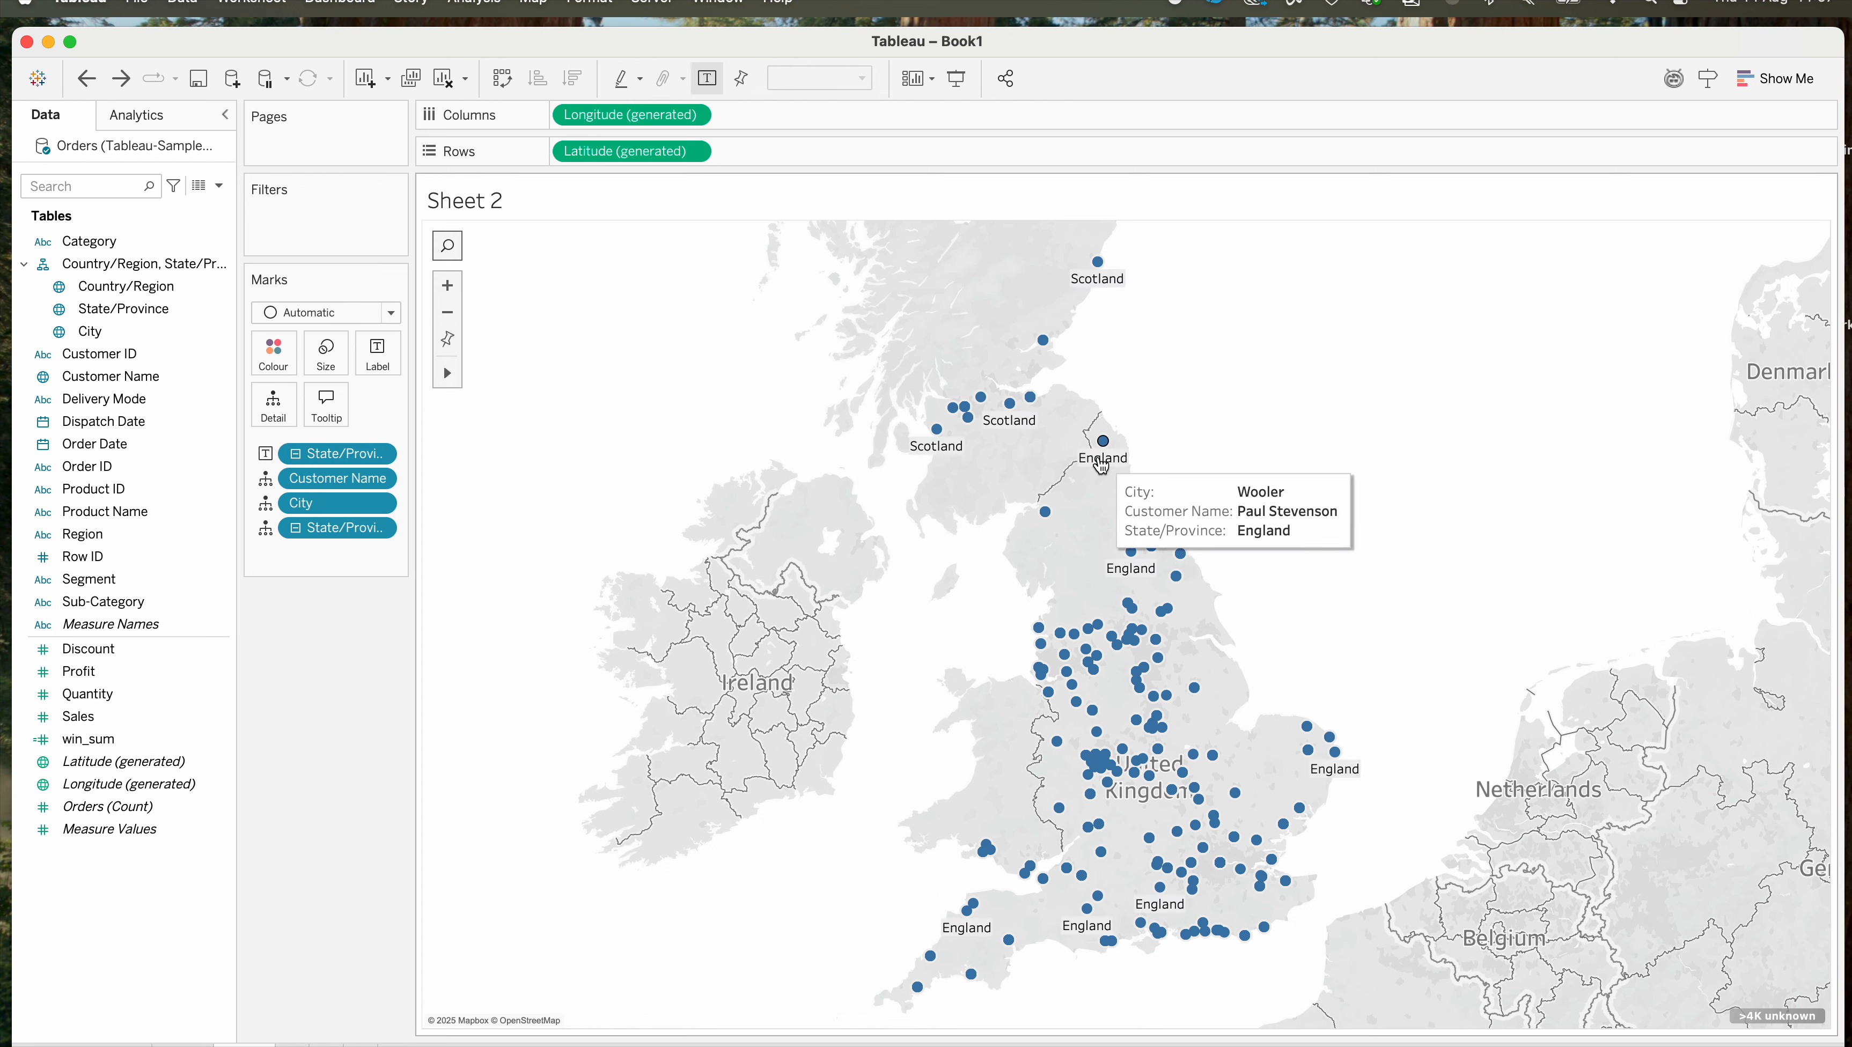